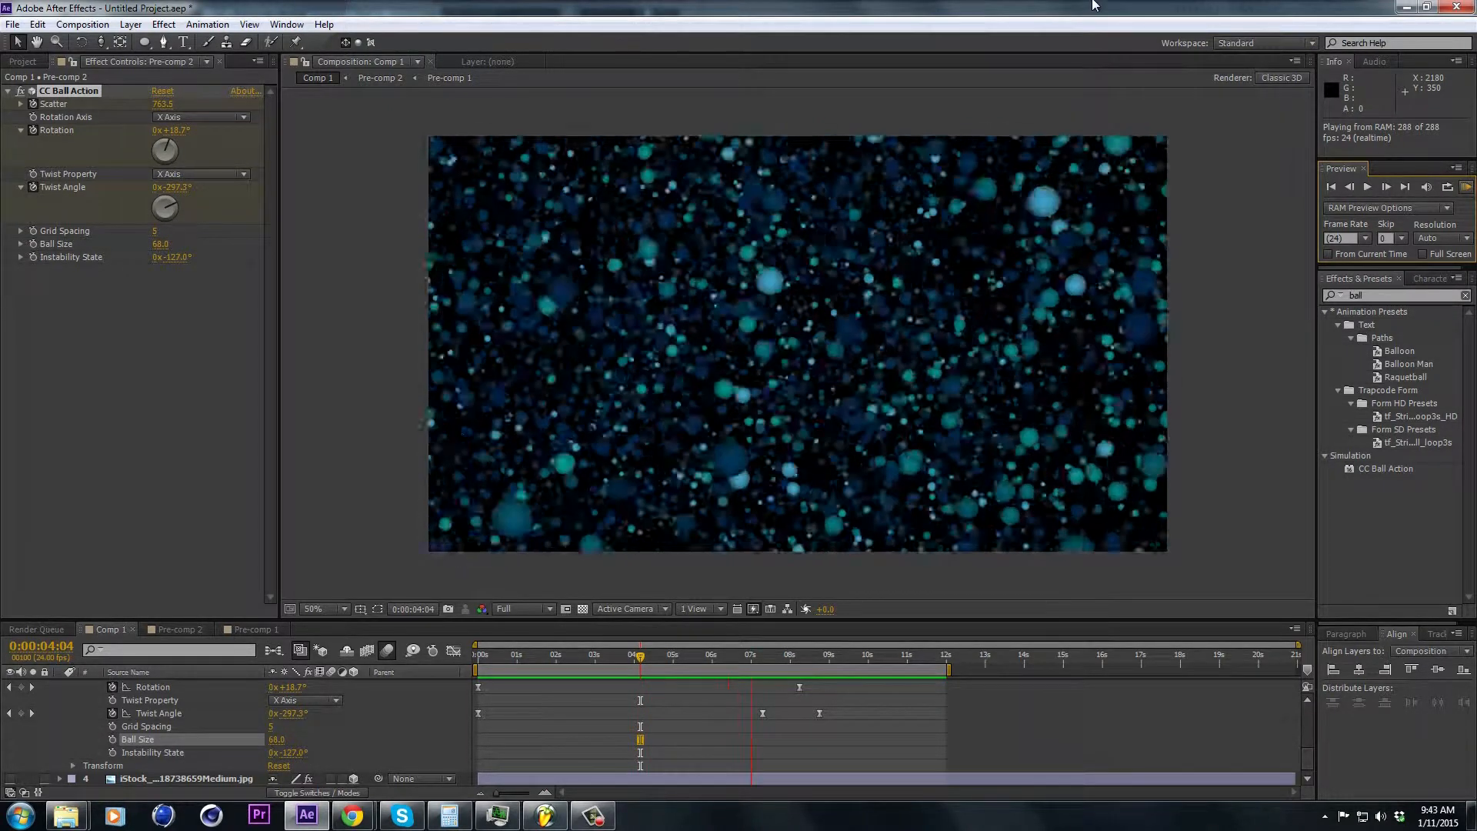
Stop the preview and create a new composition with the HDTV 1080 24 preset, keeping the remaining settings
key("space")
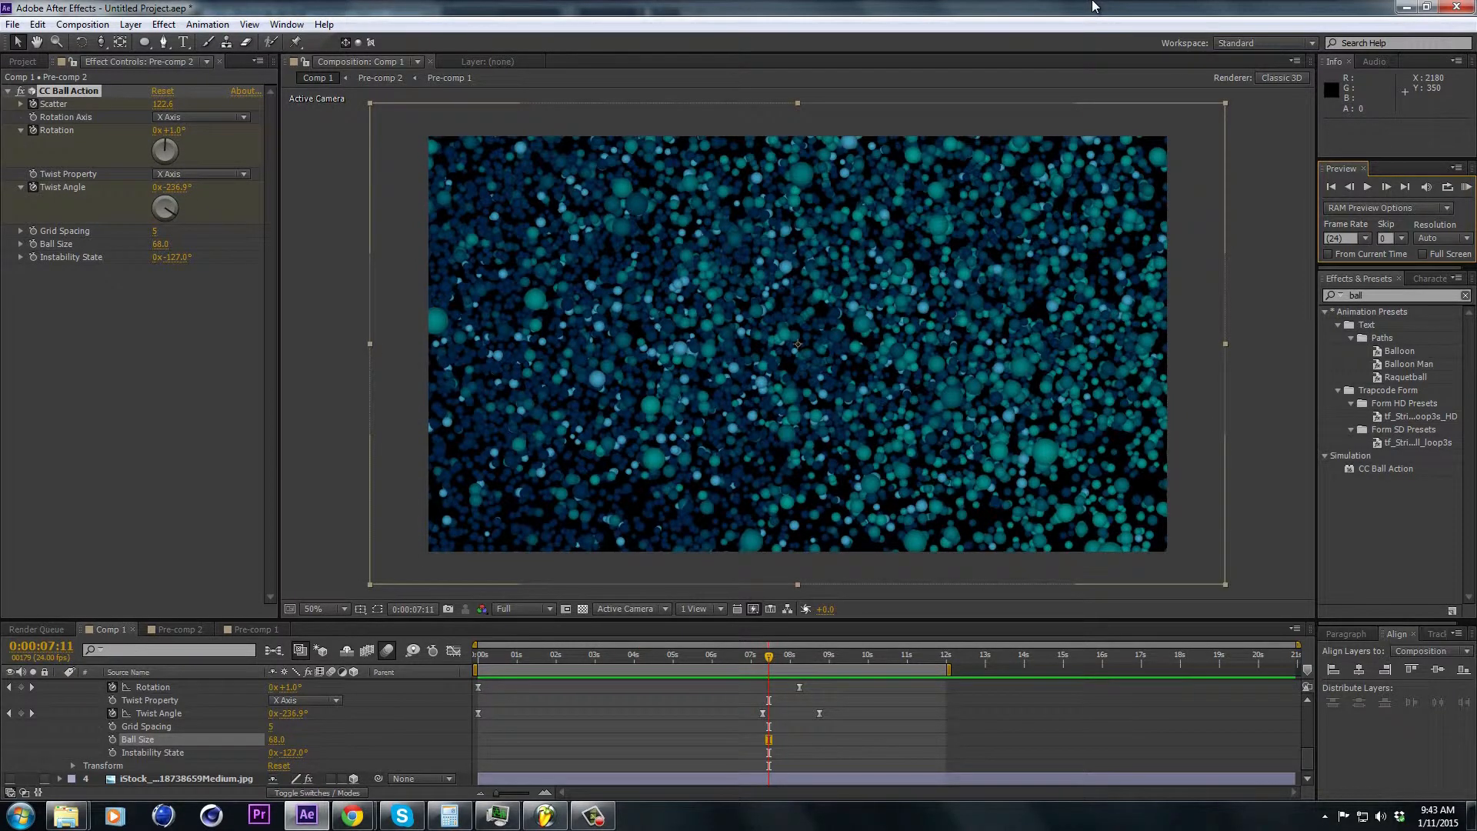
key("ctrl+n")
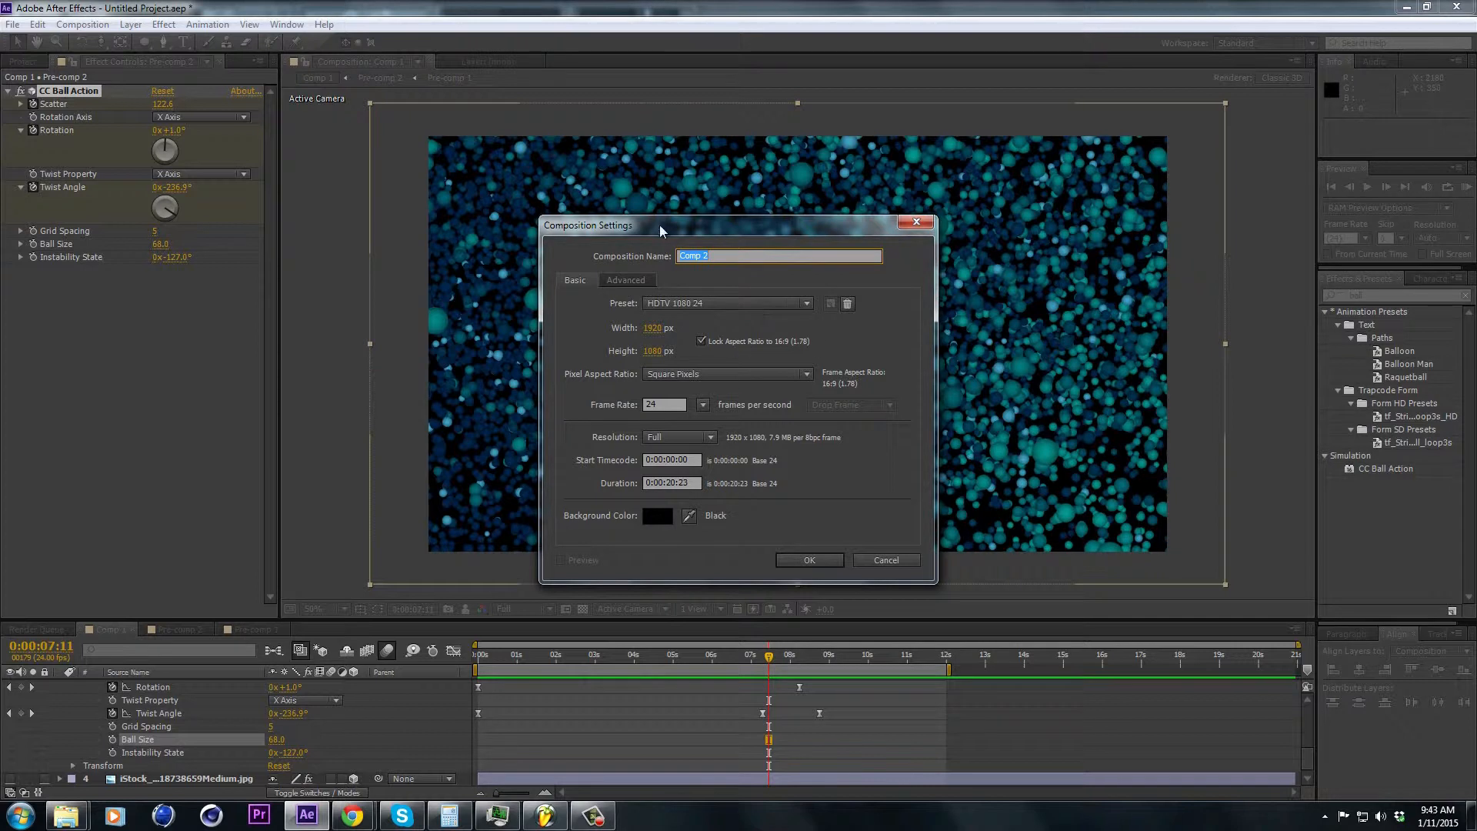
mouse_move(661, 242)
left_mouse_down()
mouse_move(690, 265)
mouse_move(684, 254)
left_mouse_up()
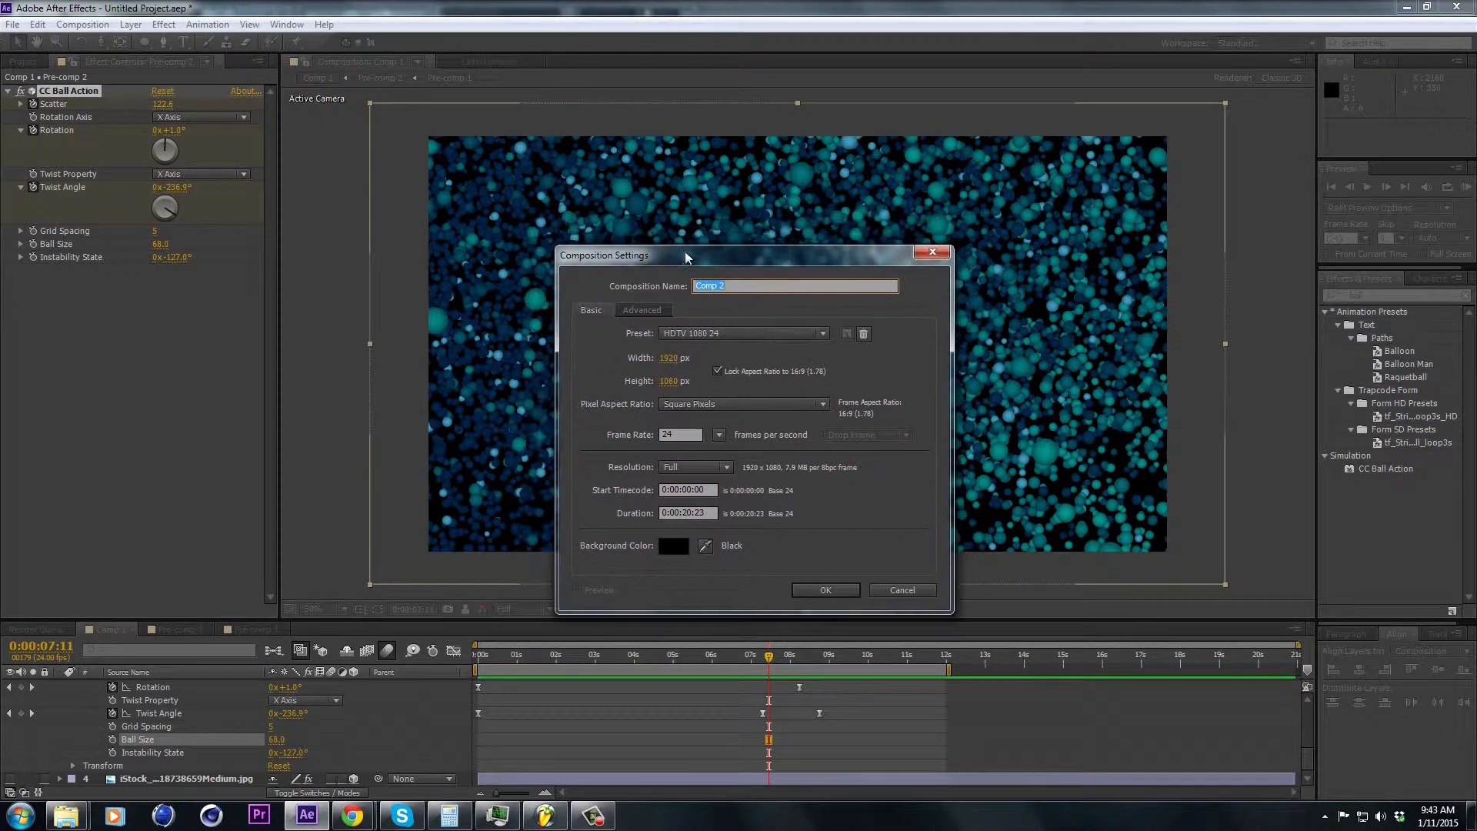
left_click(750, 335)
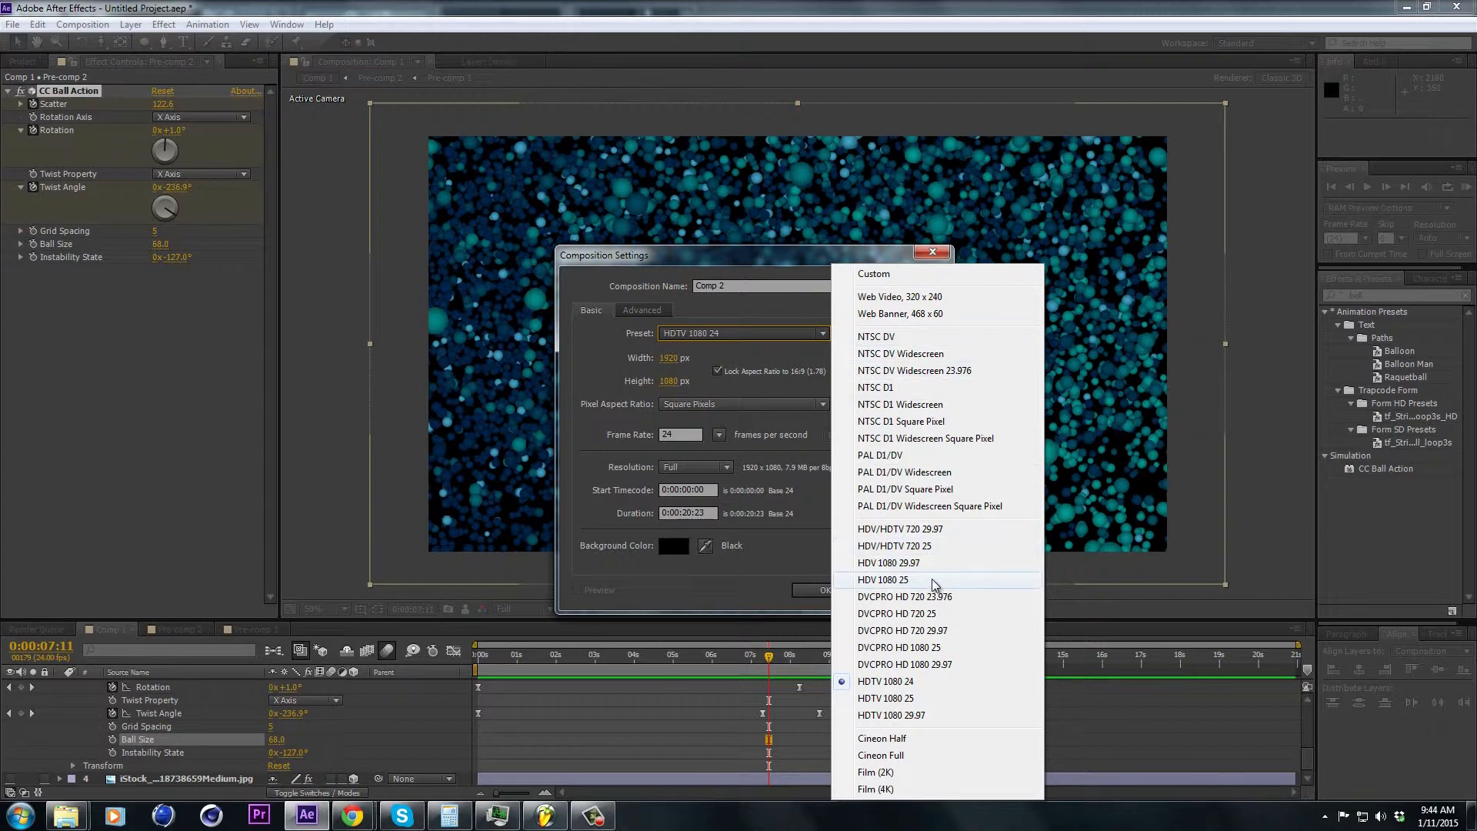
left_click(943, 685)
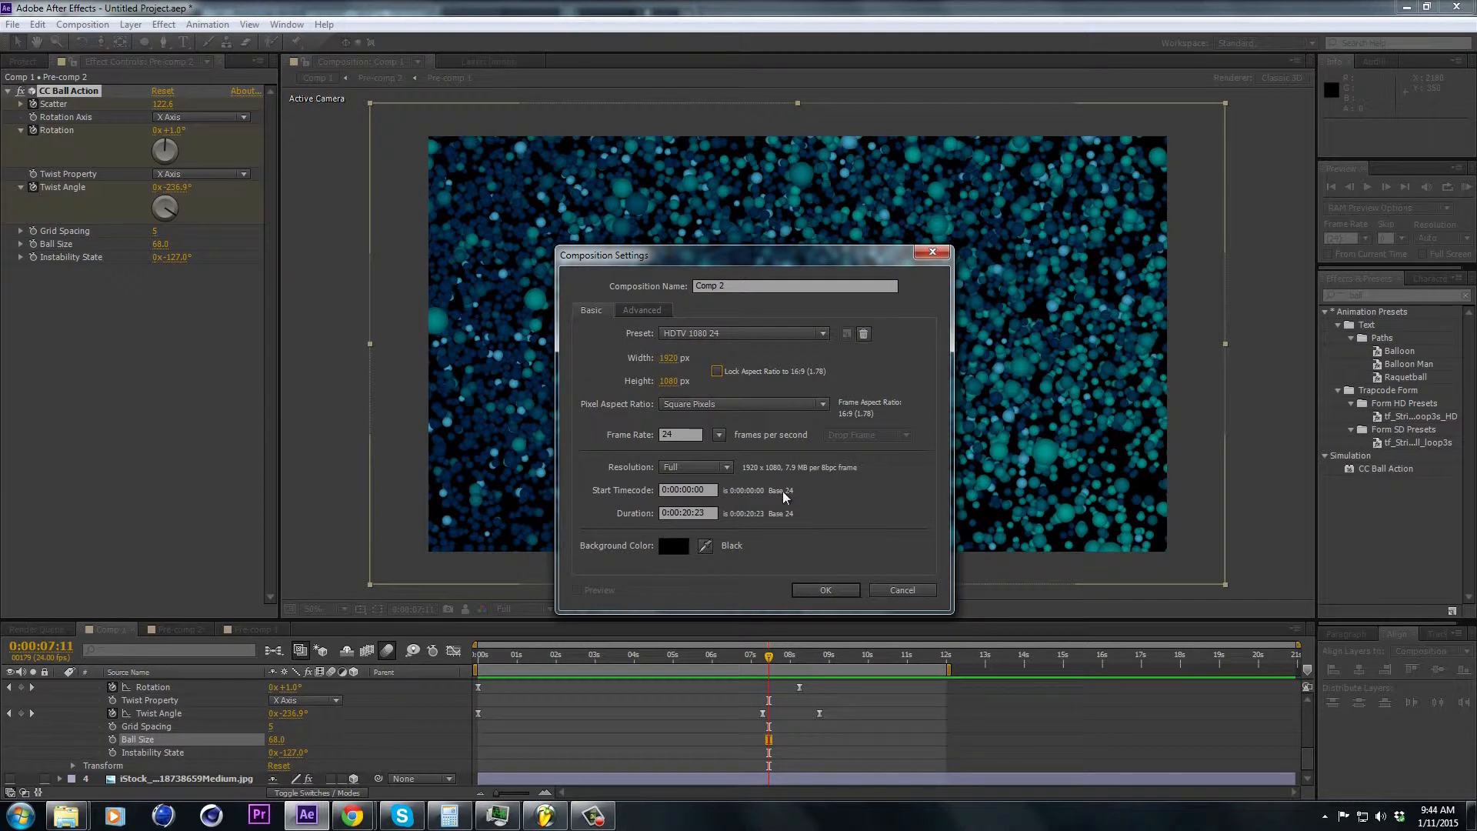
left_click(831, 591)
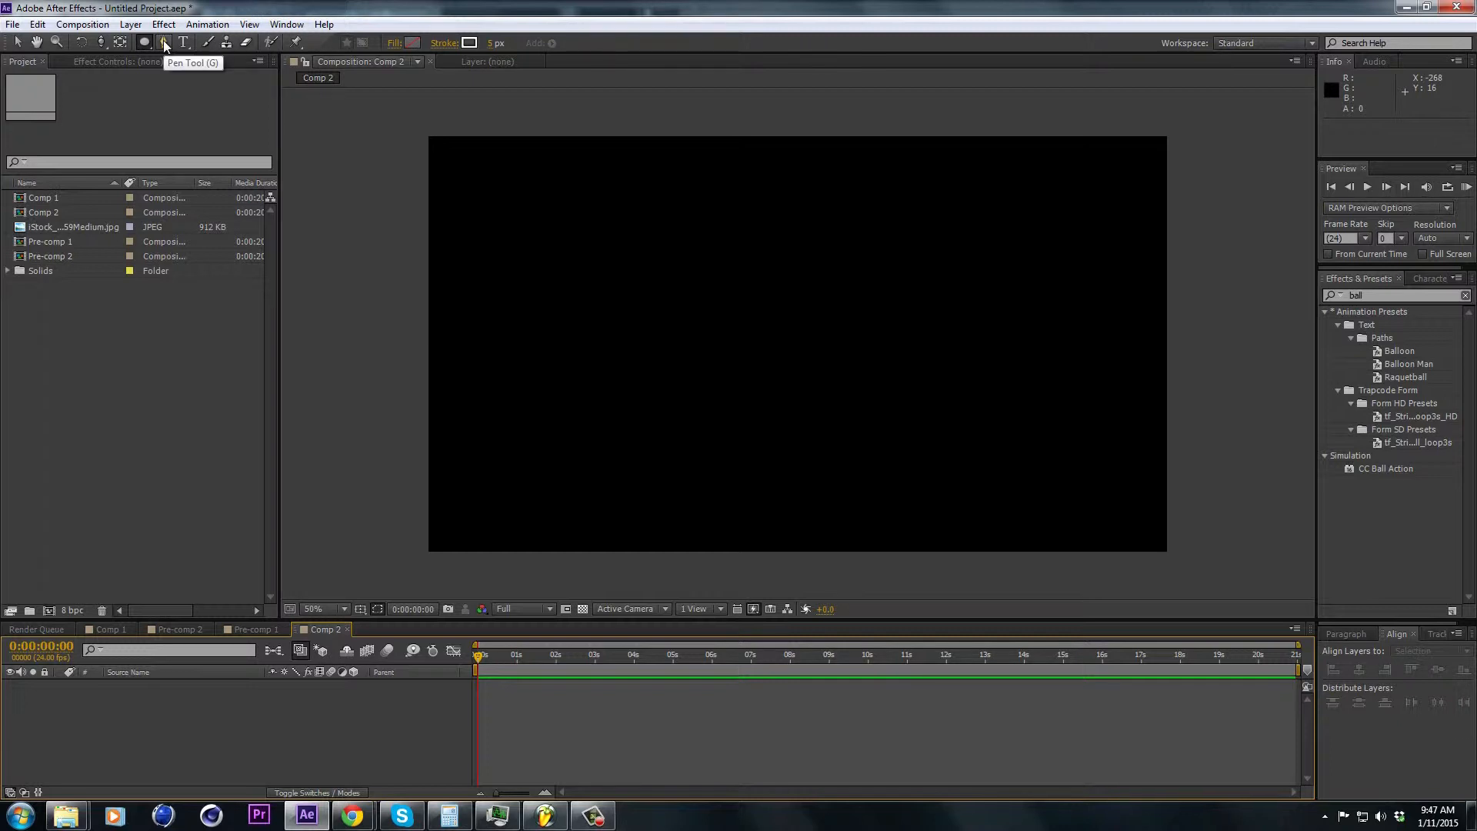
Create a full-frame 1920 x 1080 solid in light blue, about #51B5FA, as the background
key("ctrl+y")
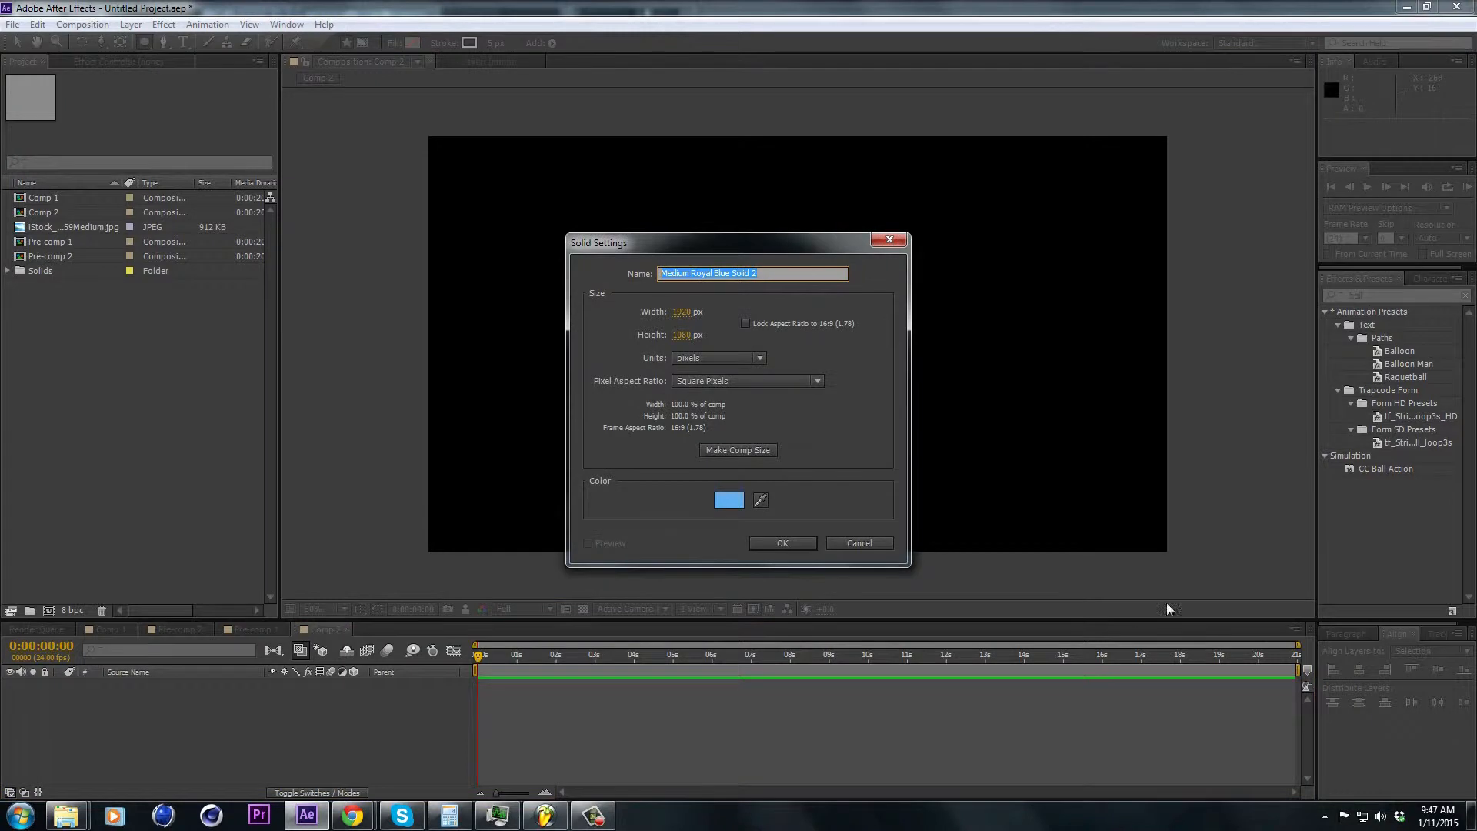
key("Escape")
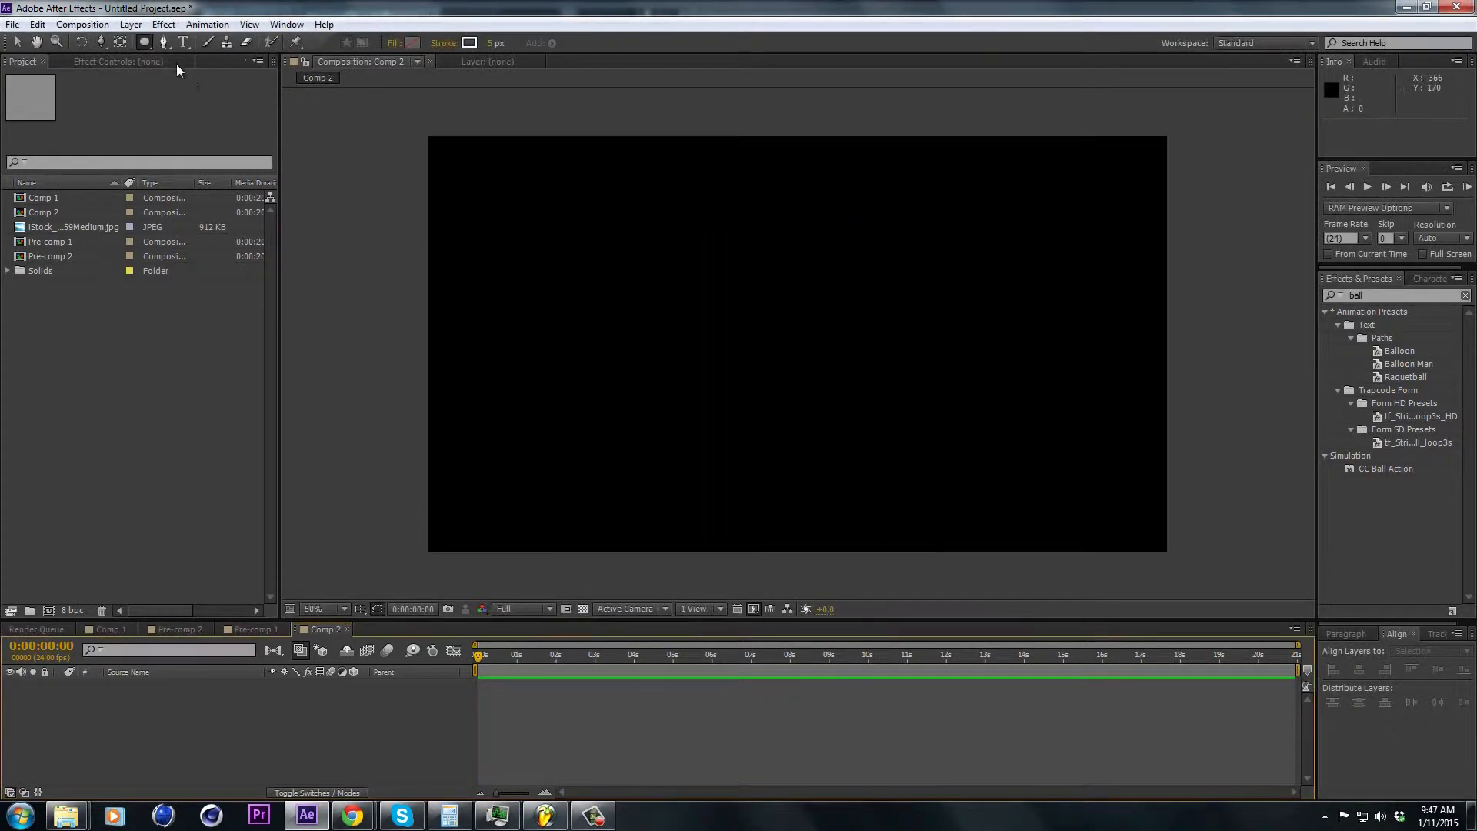
left_click(128, 26)
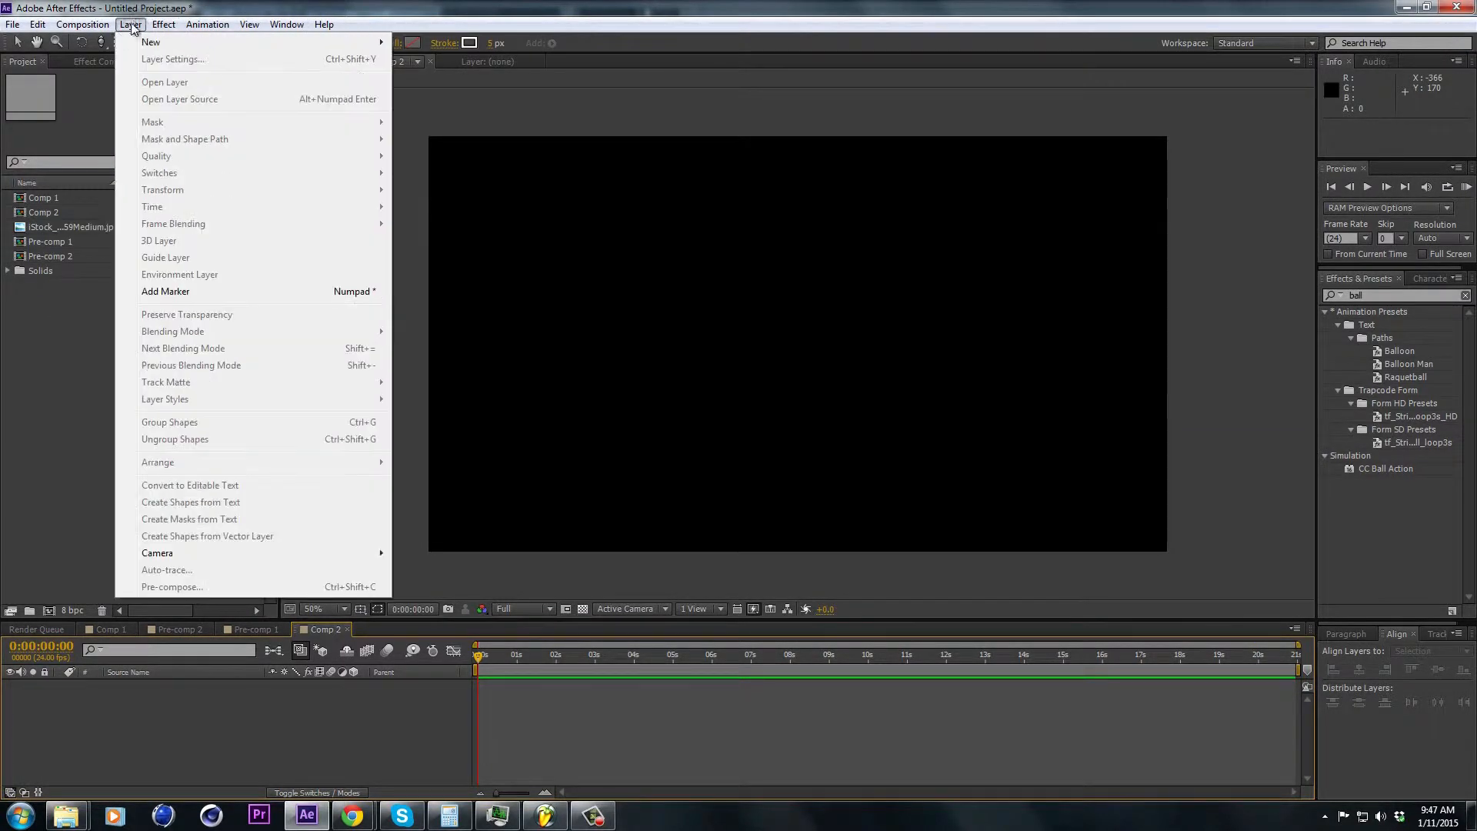
mouse_move(381, 43)
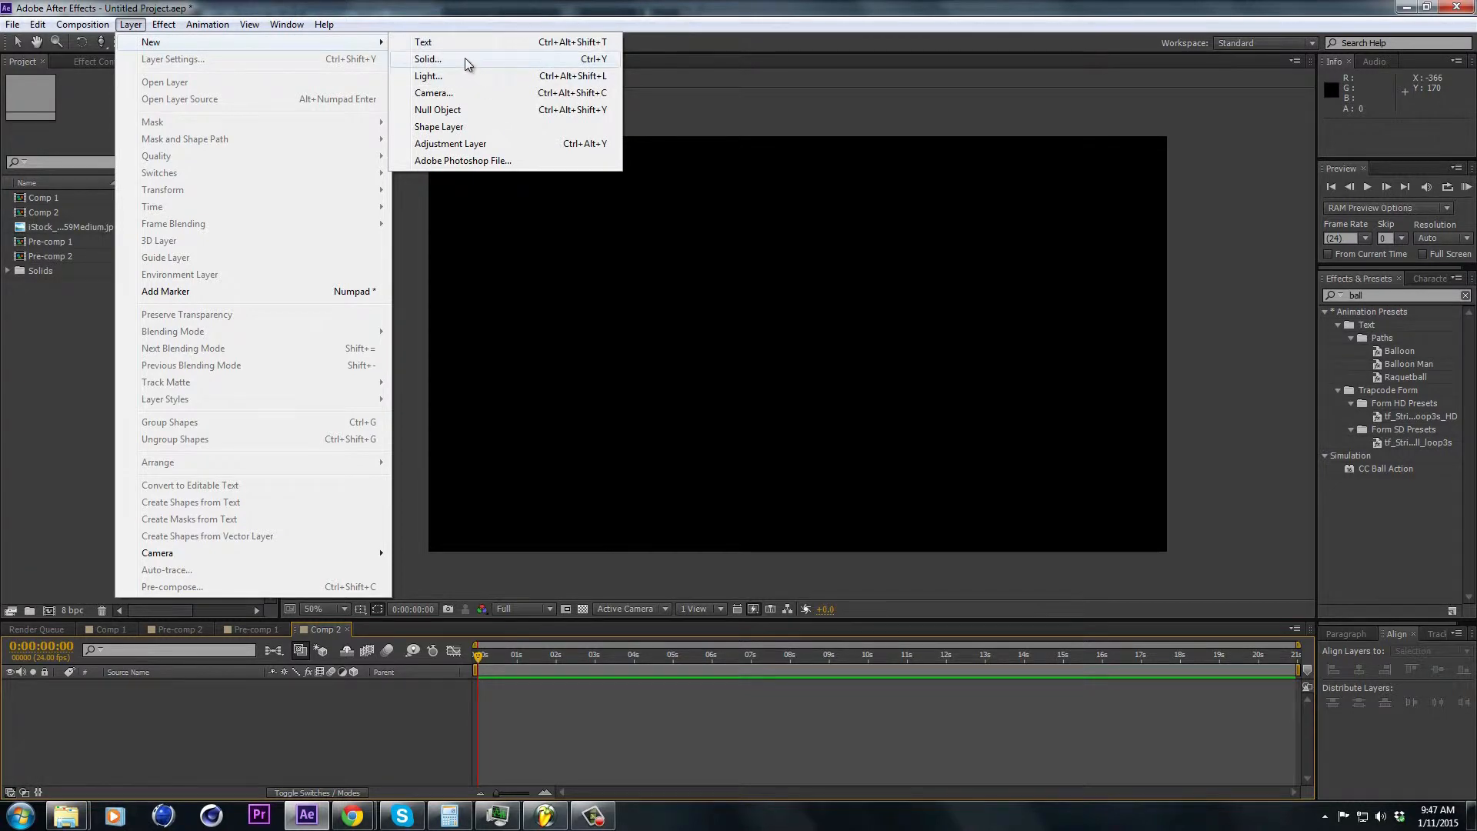
left_click(427, 59)
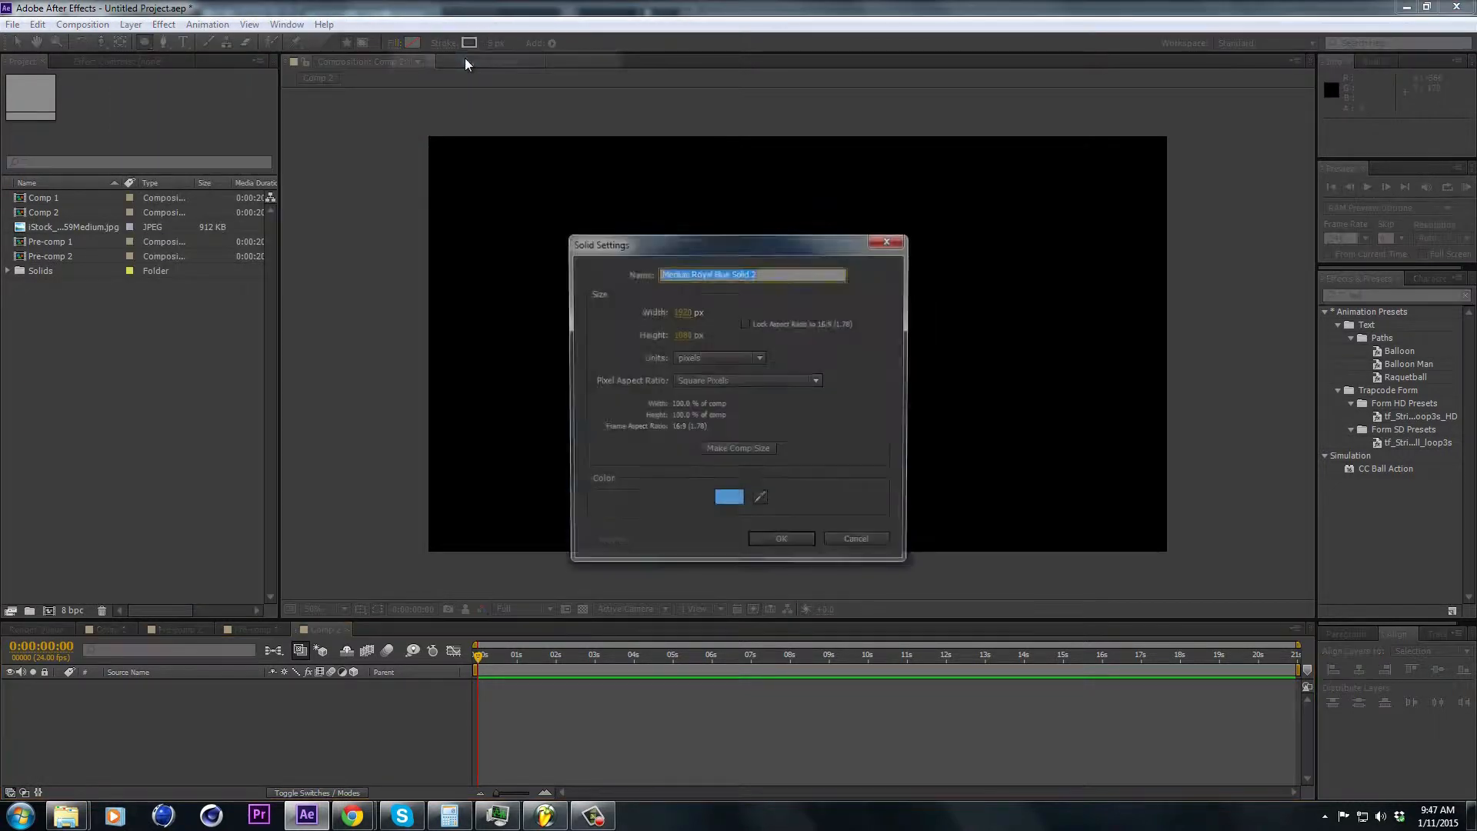
left_click(727, 498)
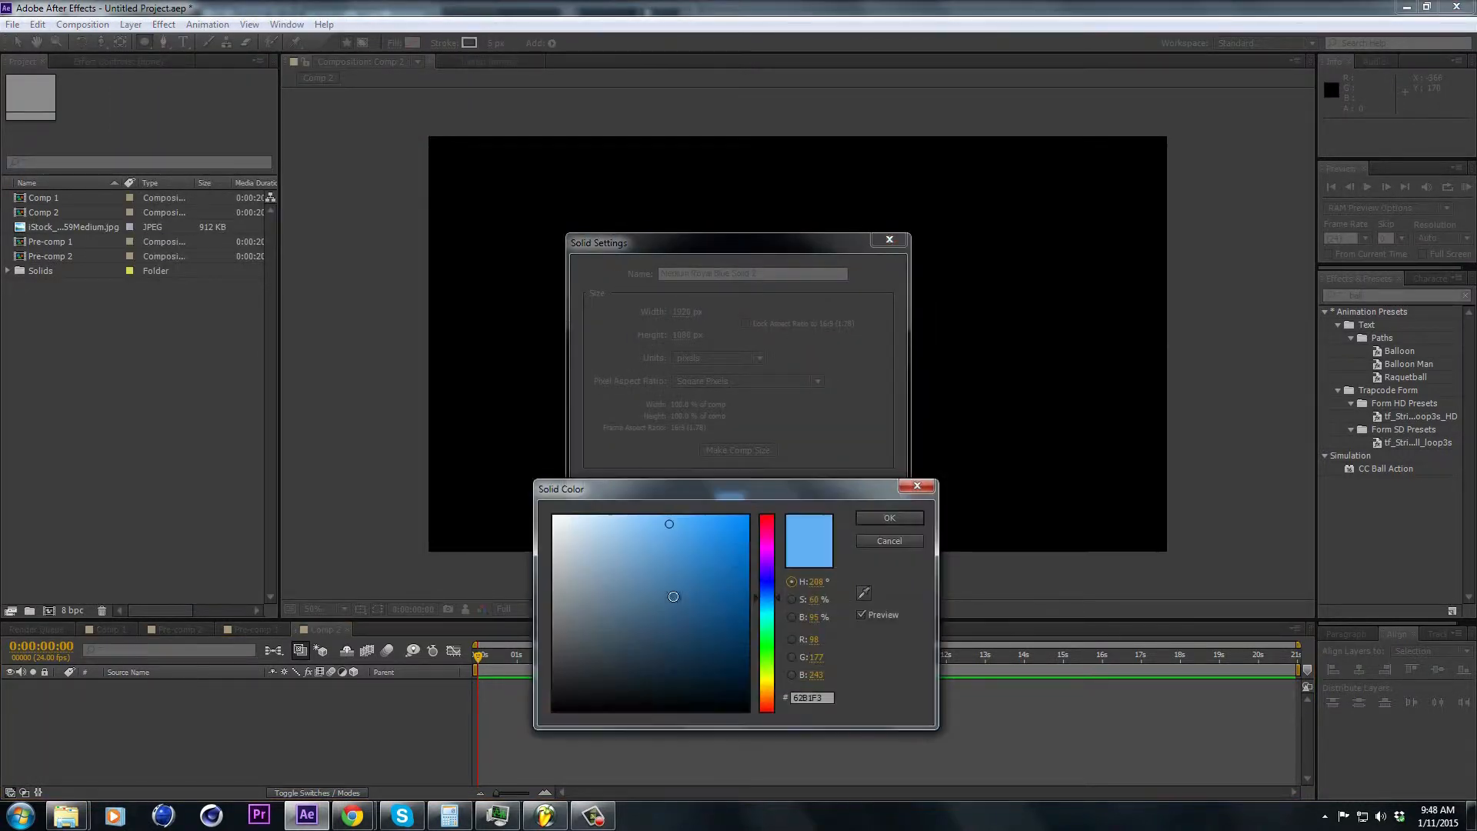
left_click_drag(696, 532, 684, 519)
left_click_drag(767, 588, 767, 600)
left_click(889, 518)
left_click(786, 537)
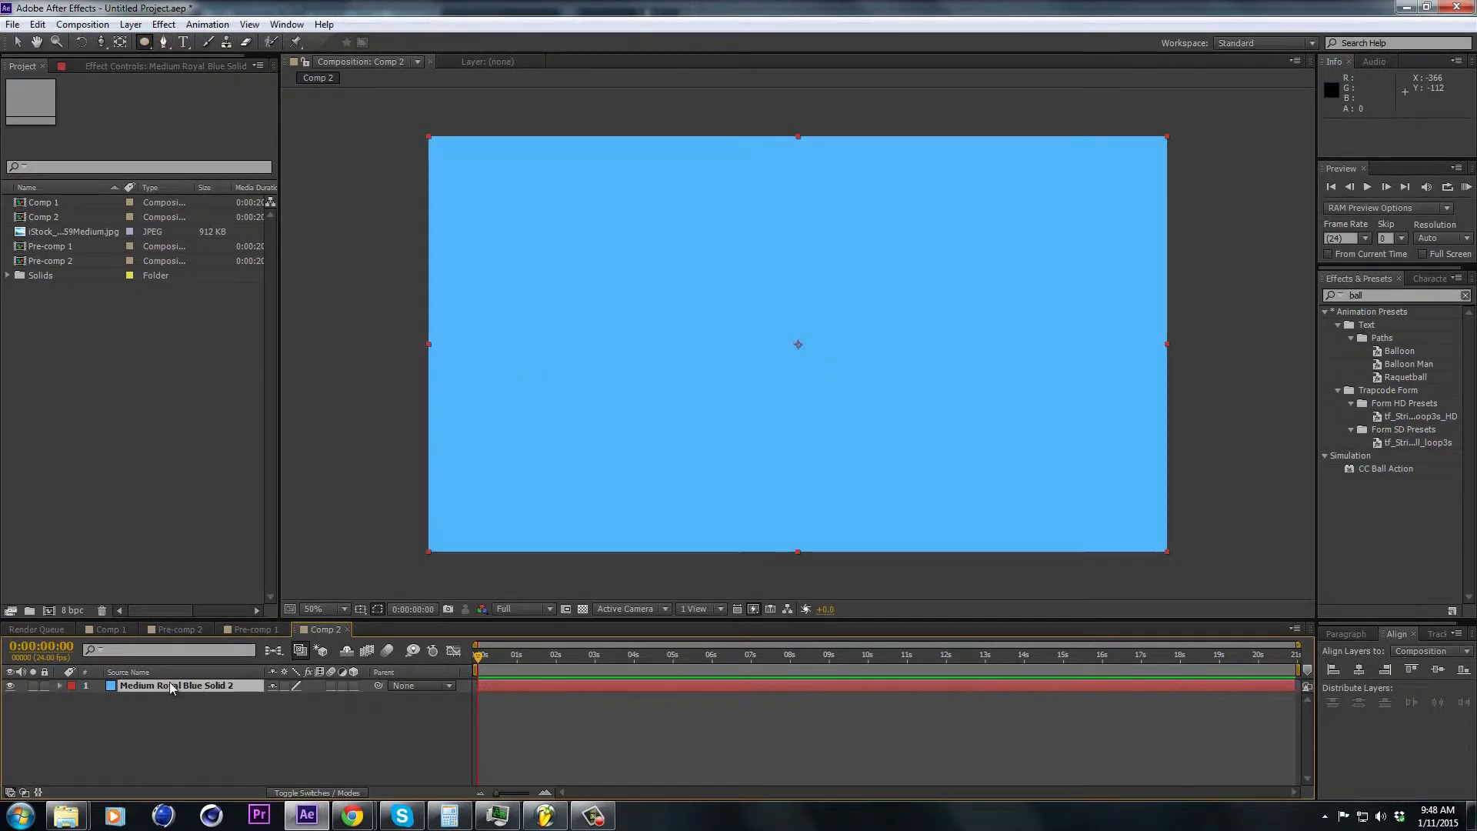
Add a second full-frame solid above the light blue one in dark blue, about RGB 3, 53, 81
key("ctrl+y")
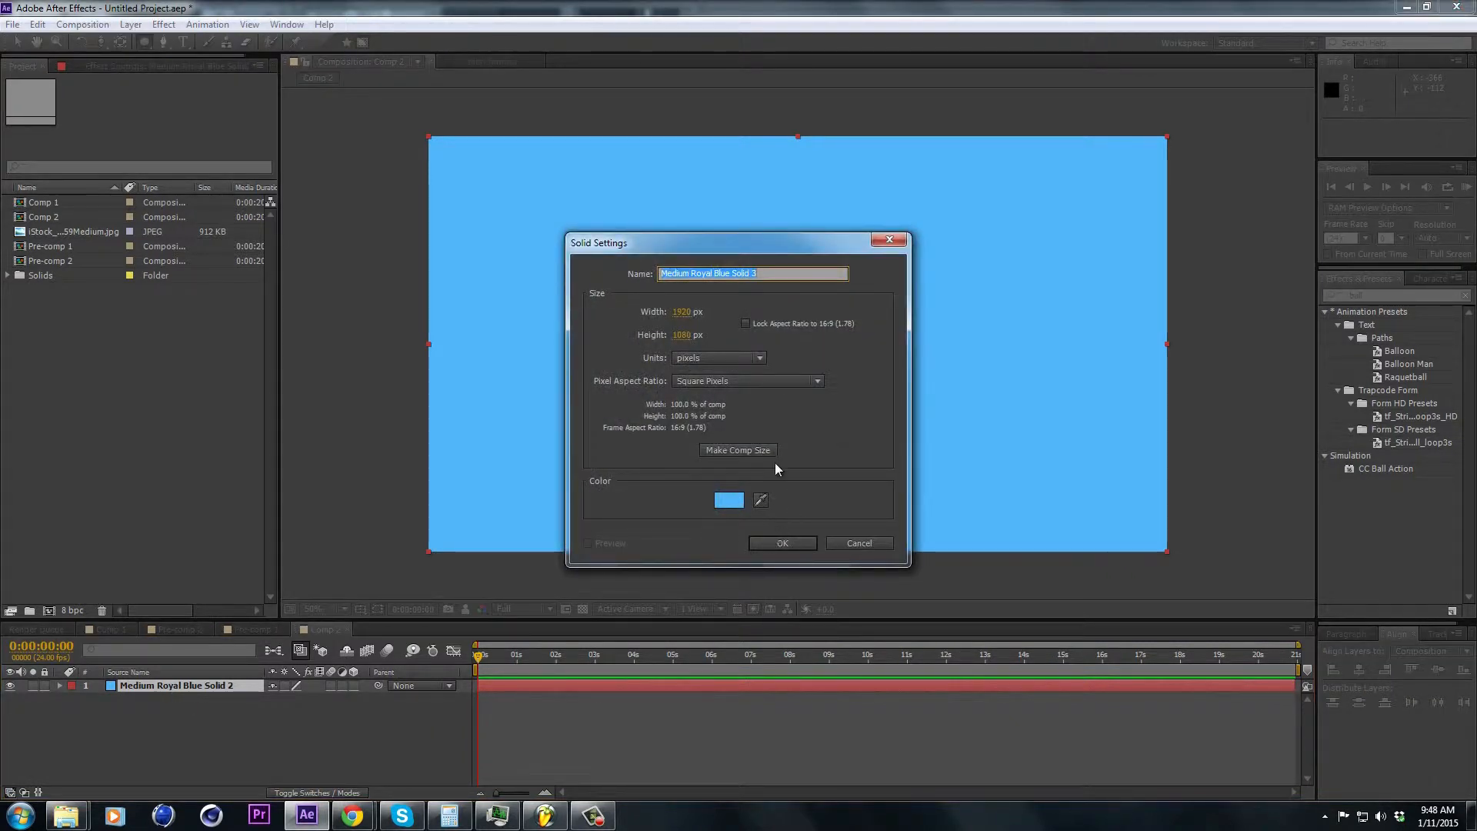
left_click(731, 500)
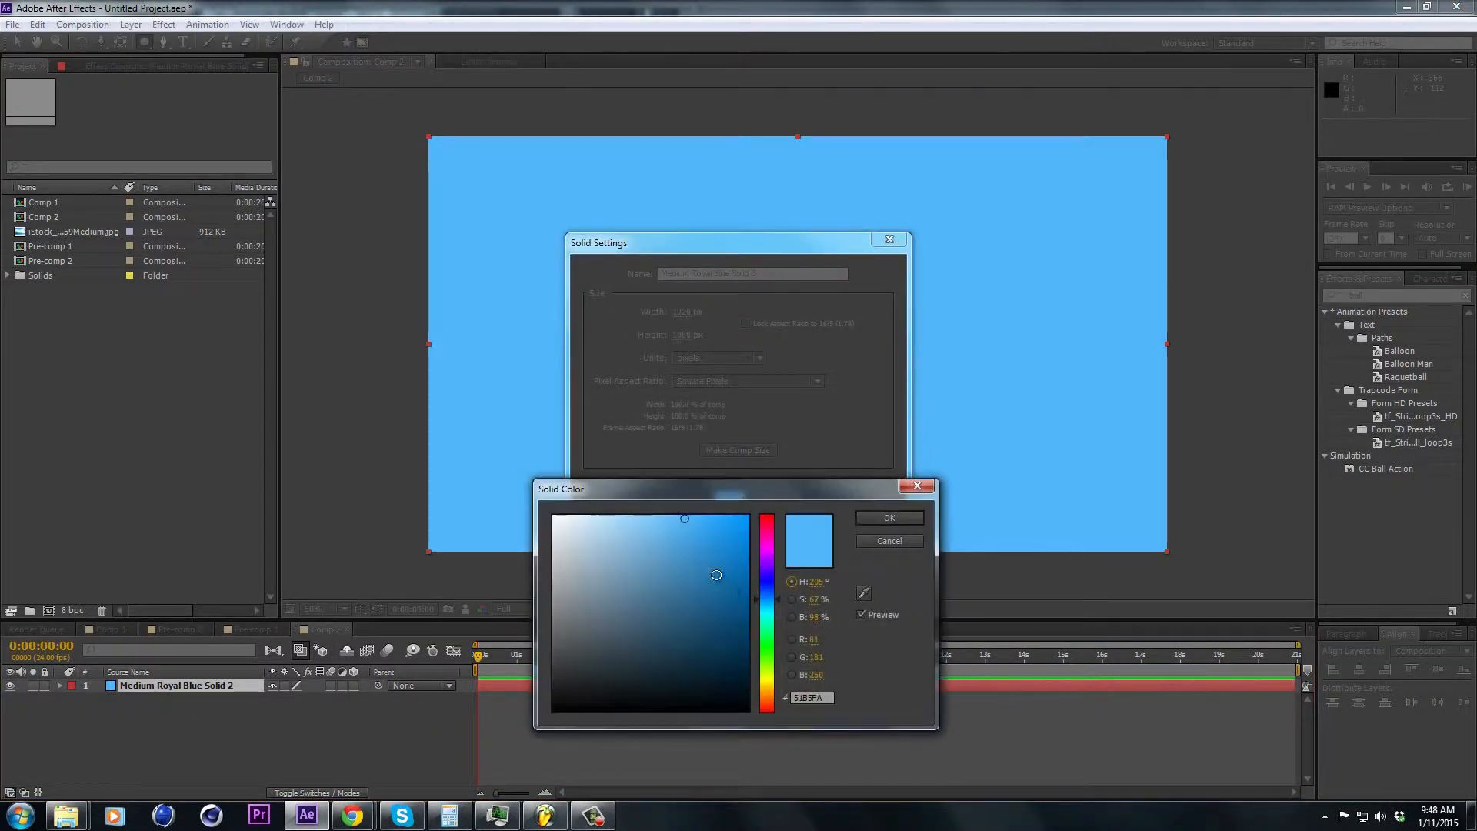
left_click_drag(730, 593, 739, 649)
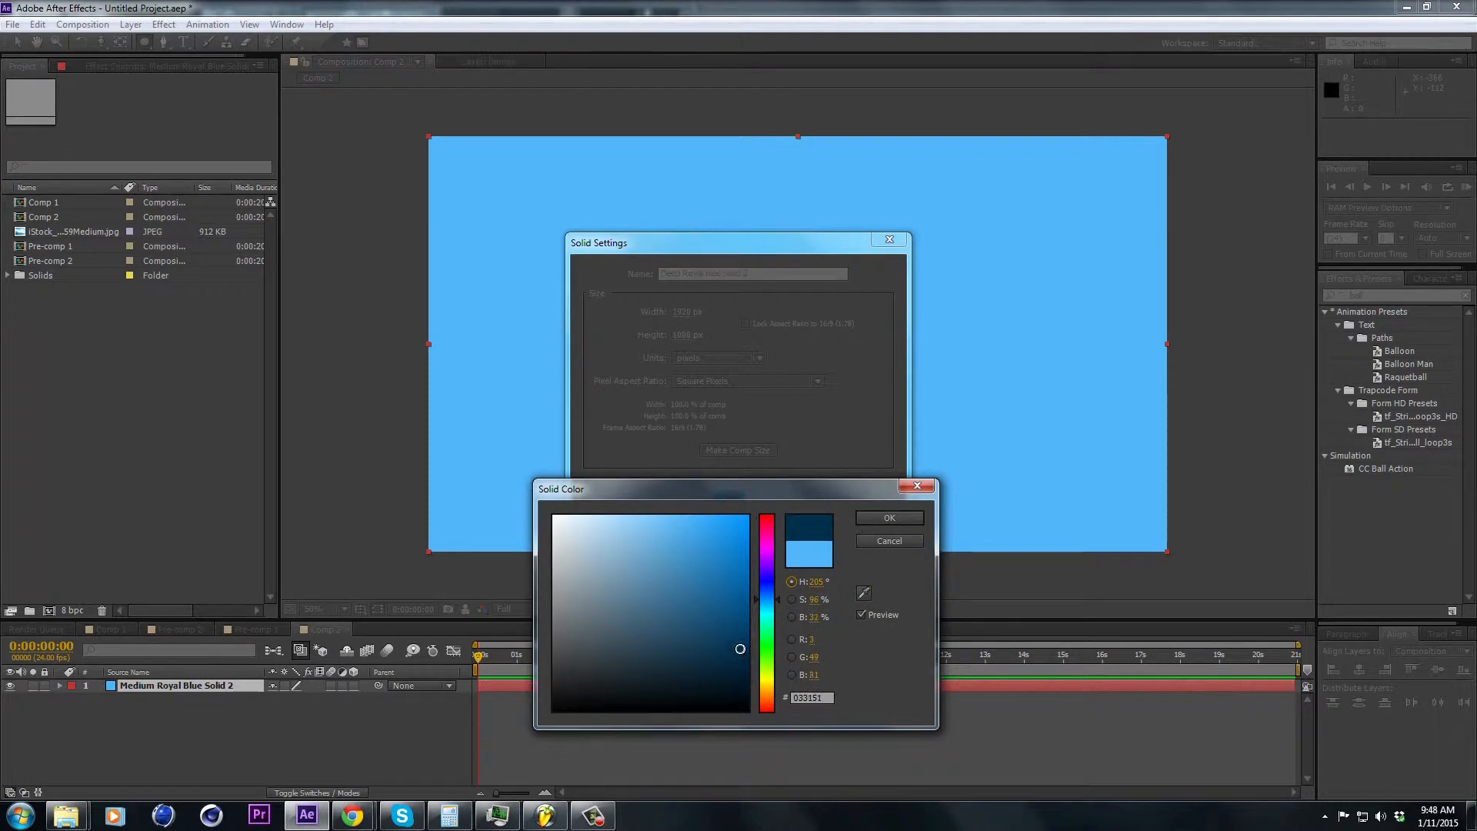
left_click_drag(780, 601, 780, 607)
left_click(886, 520)
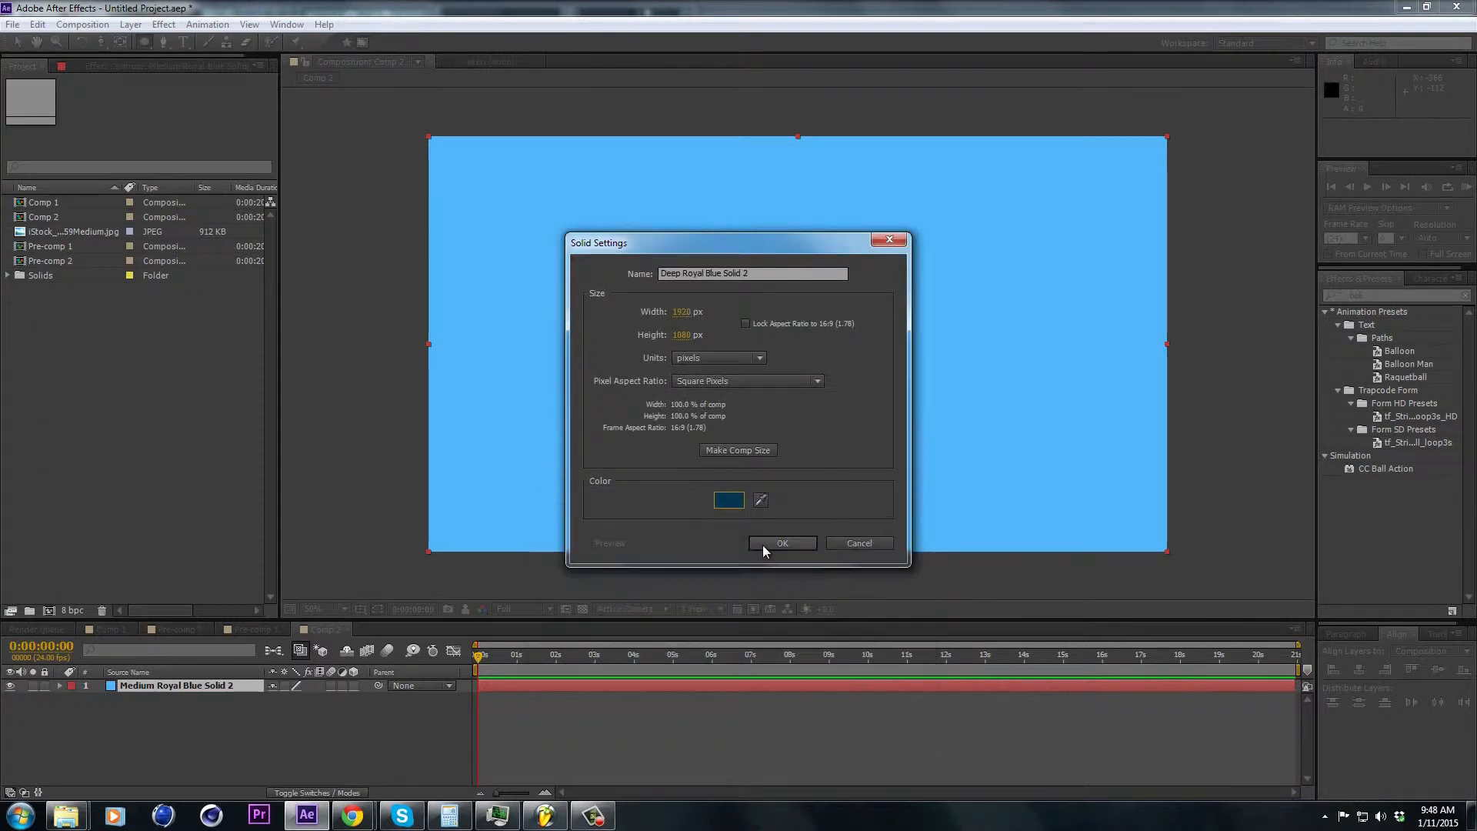
left_click(780, 542)
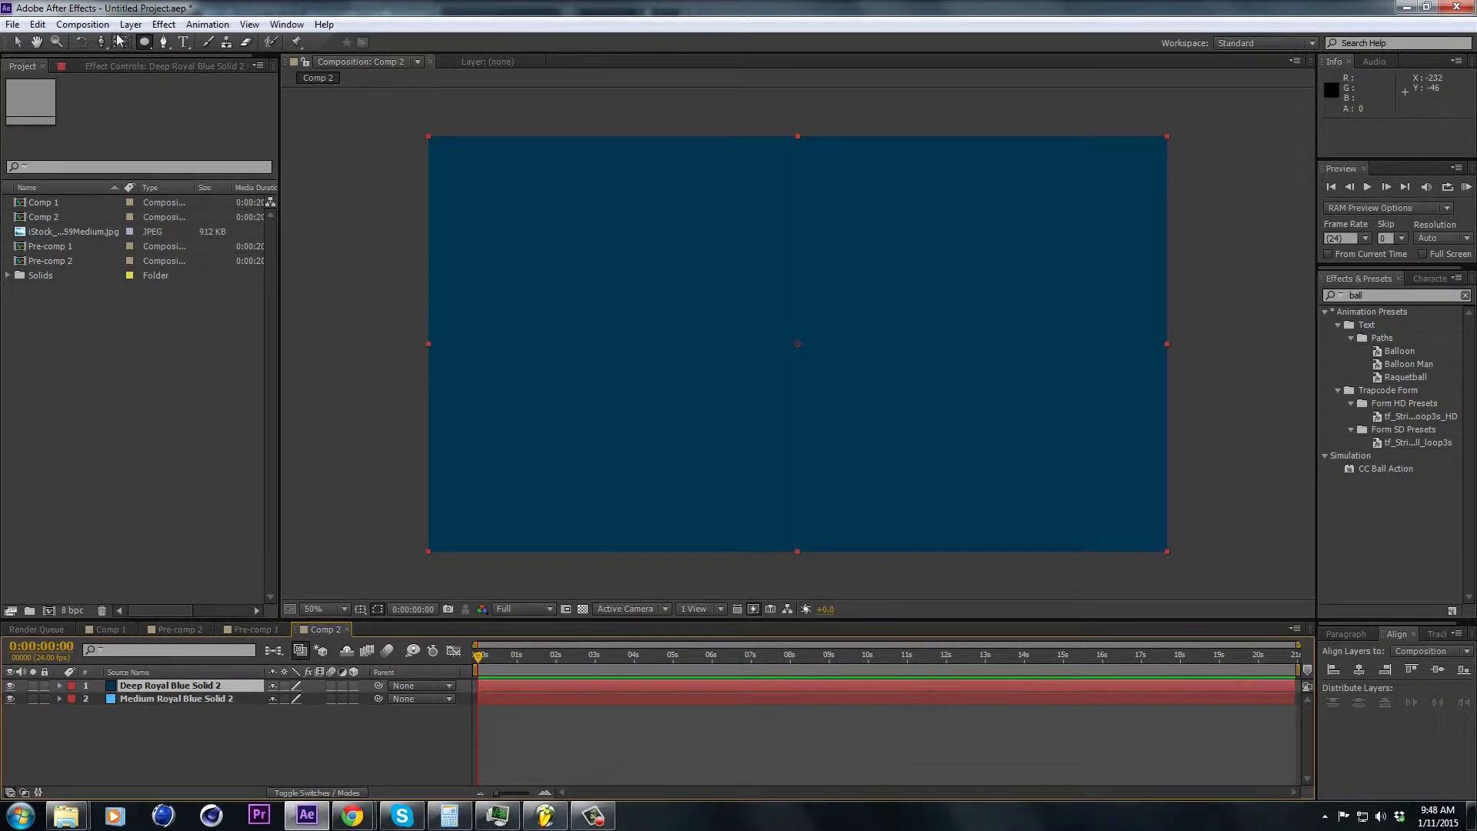
Draw an ellipse mask, about 2140 x 1180 px, outward from the centre of the dark blue solid and invert it
left_click(144, 44)
left_click_drag(145, 43, 197, 46)
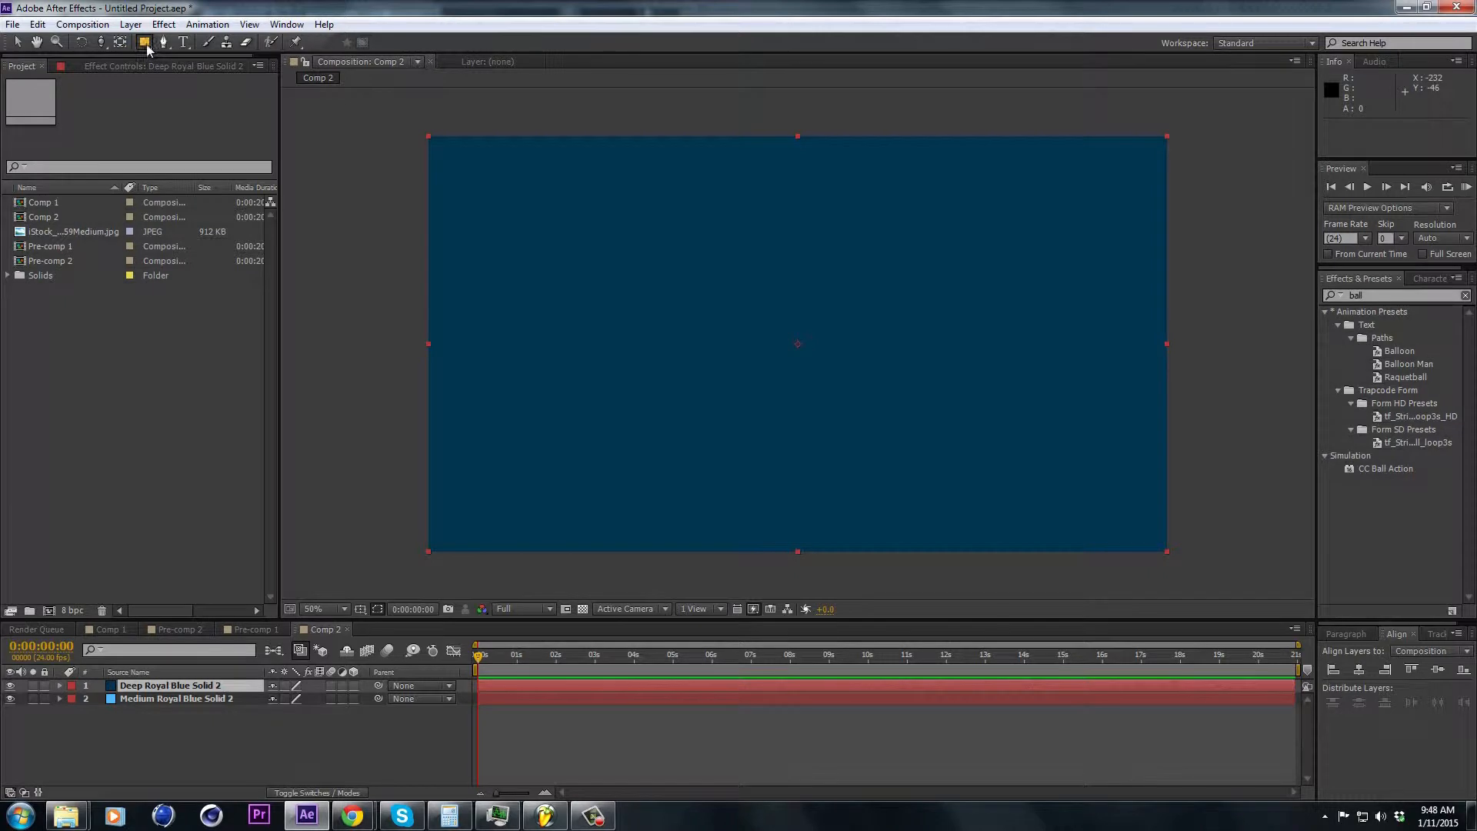
left_click(147, 46)
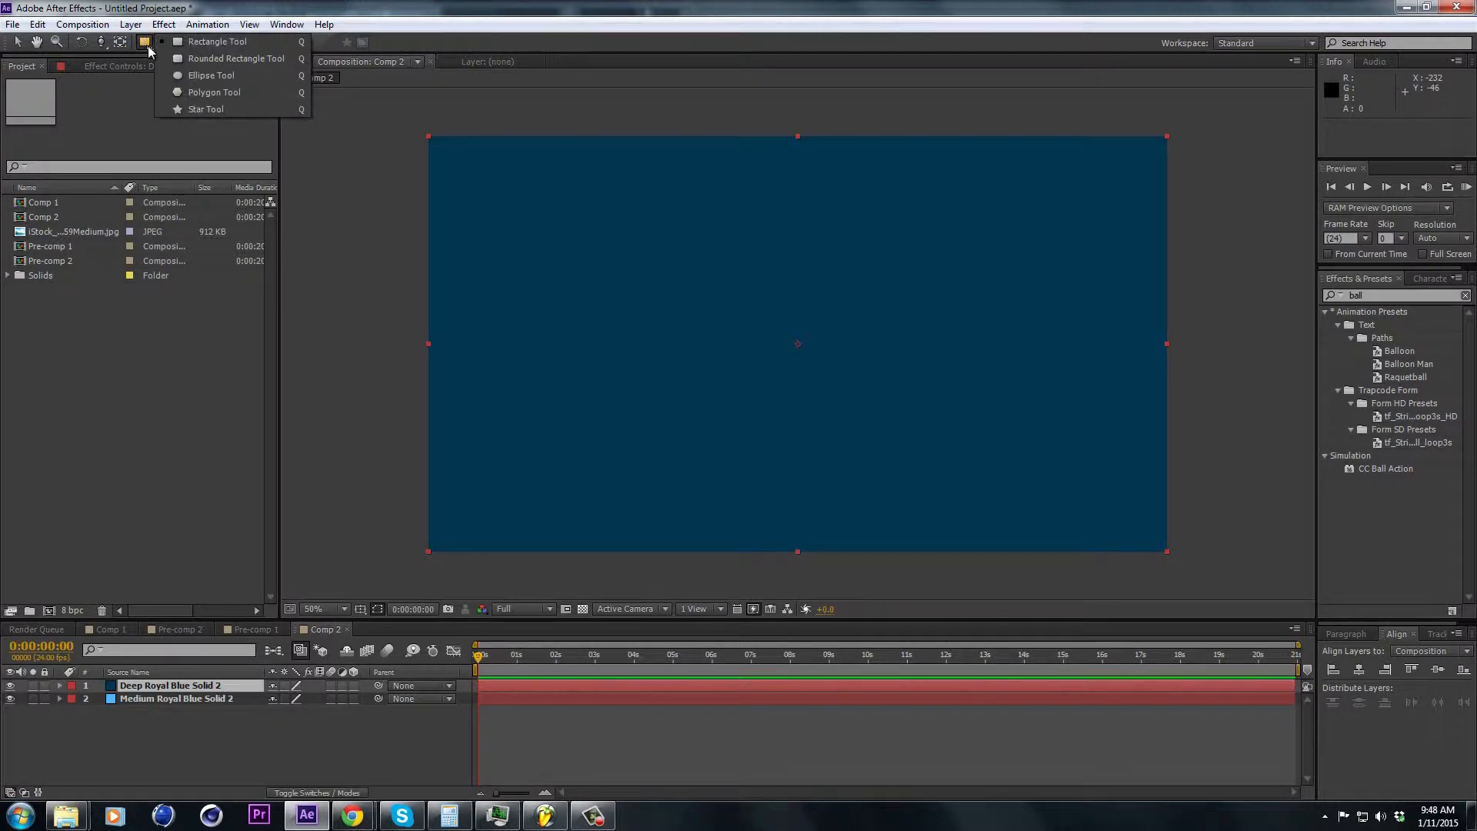
left_click(231, 75)
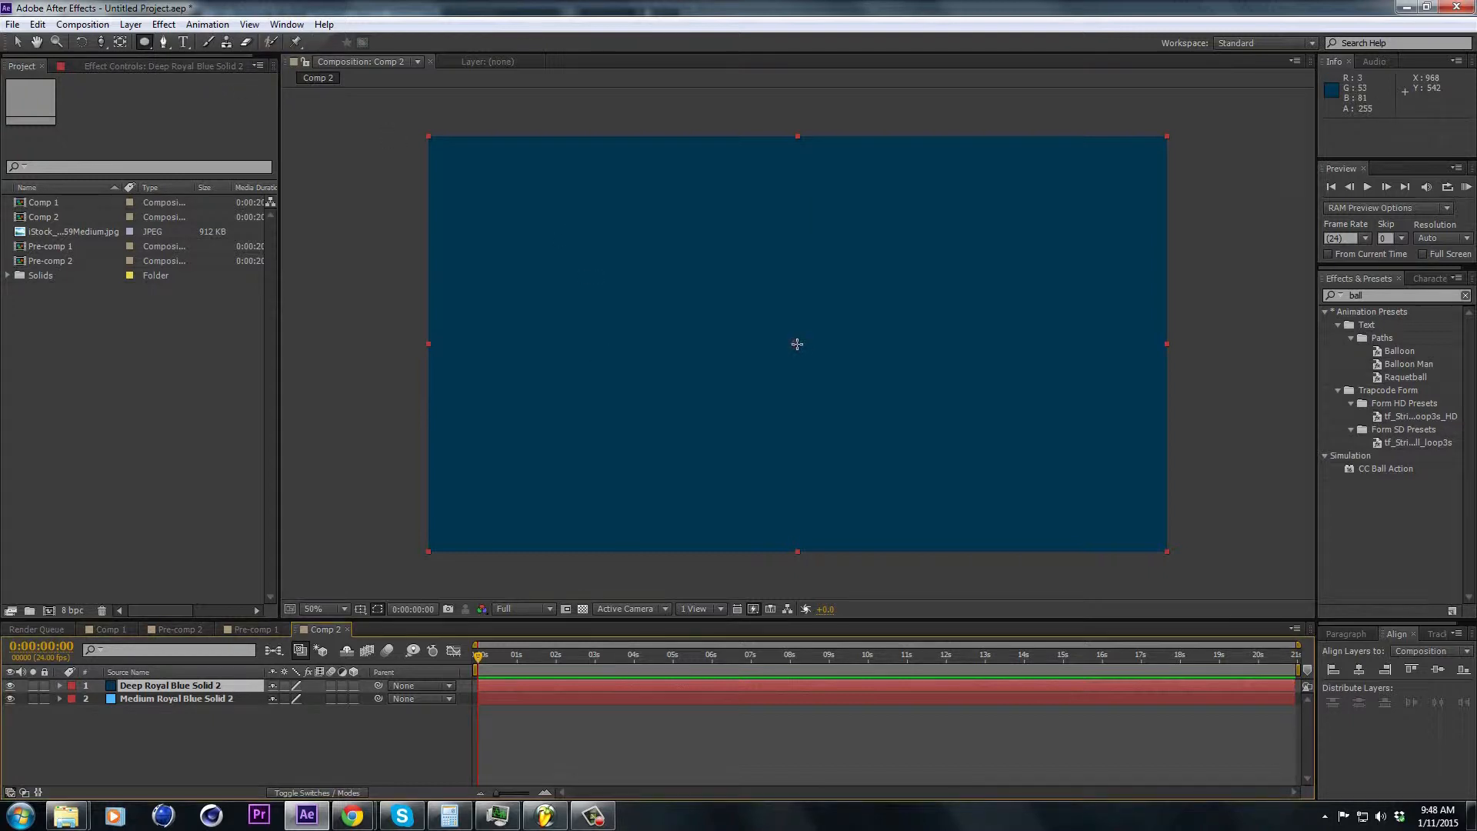
mouse_move(797, 344)
left_mouse_down()
mouse_move(1075, 528)
mouse_move(1210, 571)
left_mouse_up()
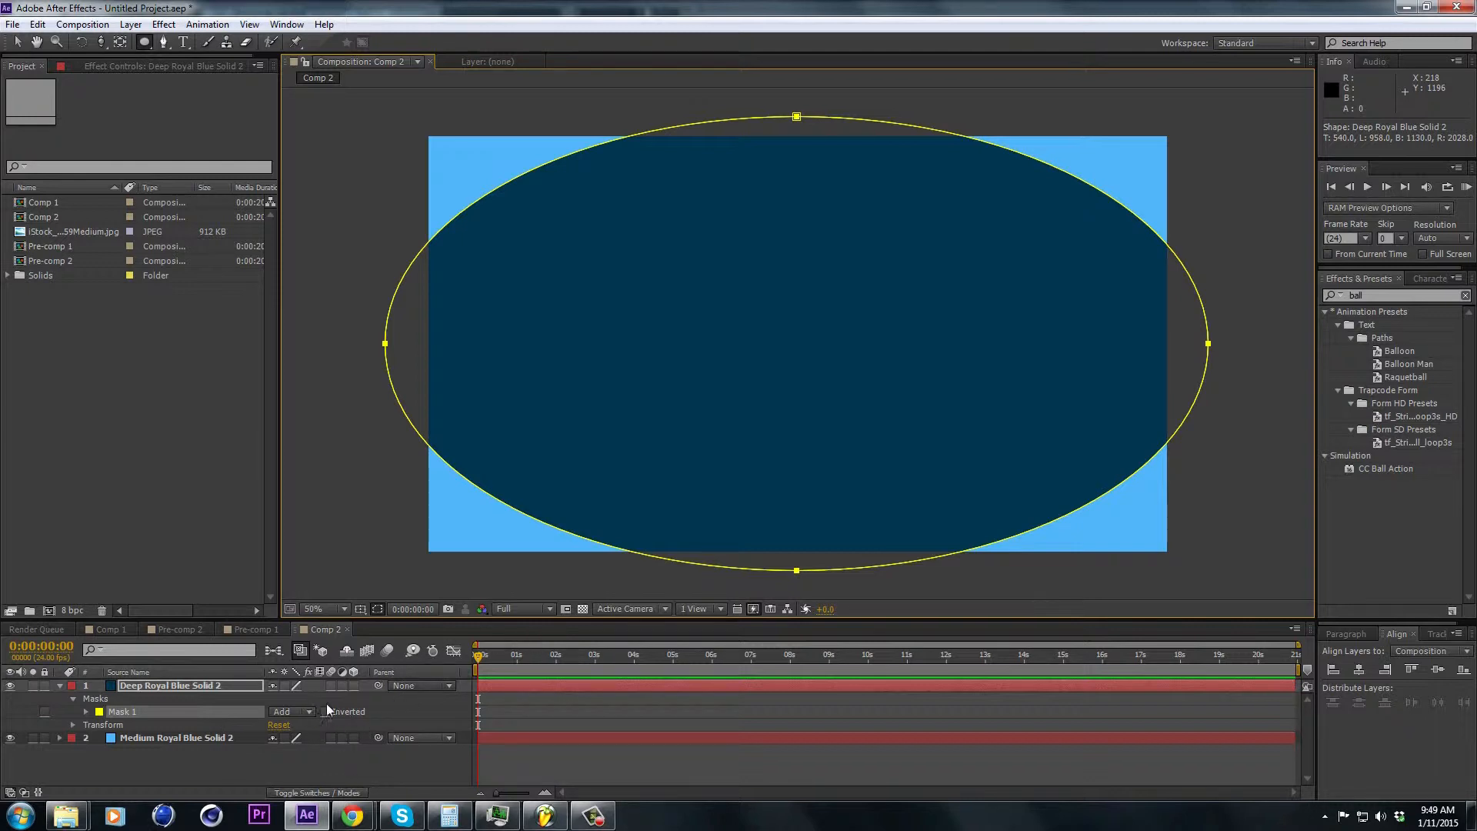
left_click(124, 712)
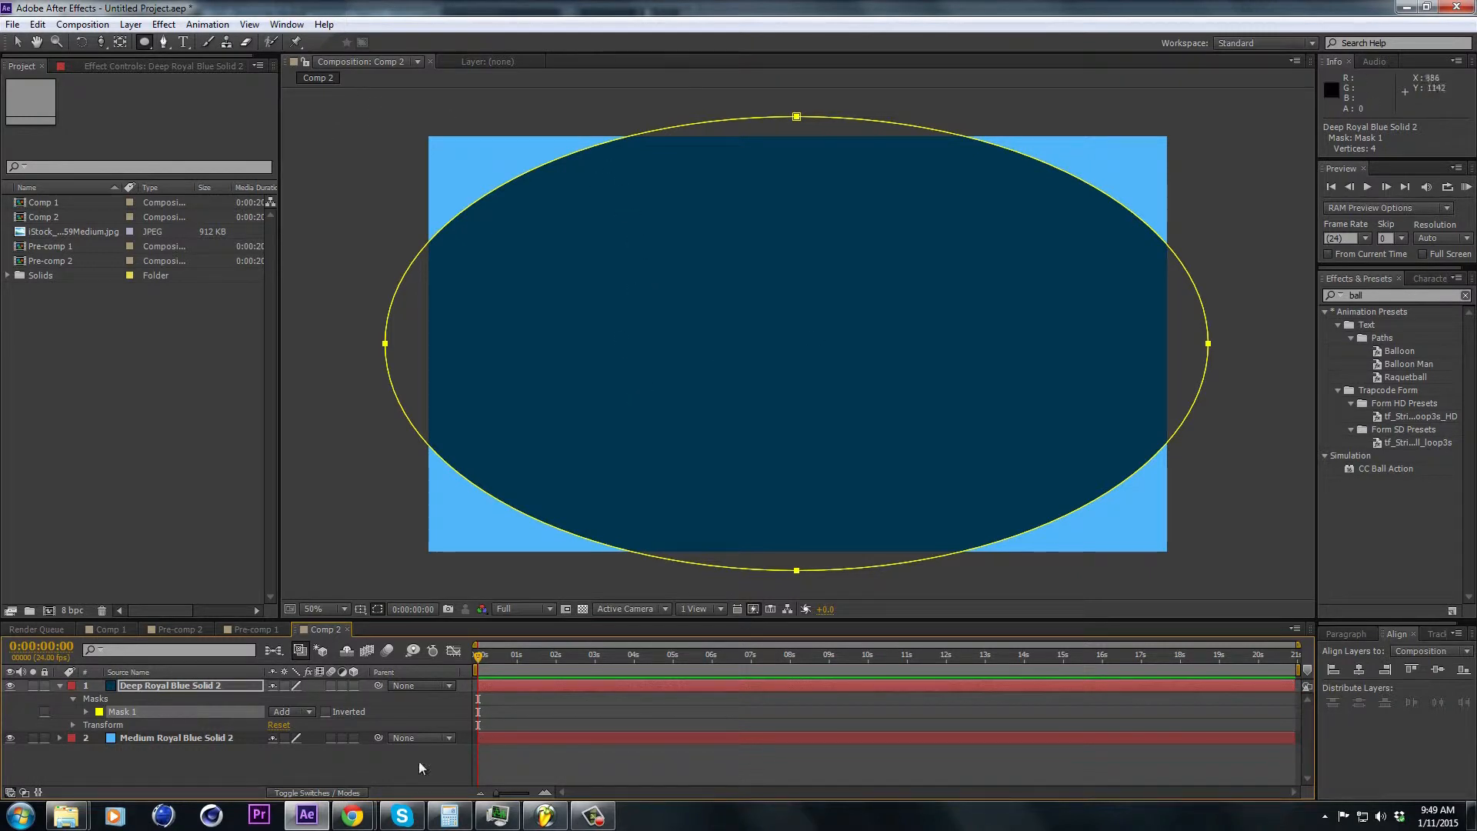
left_click(327, 713)
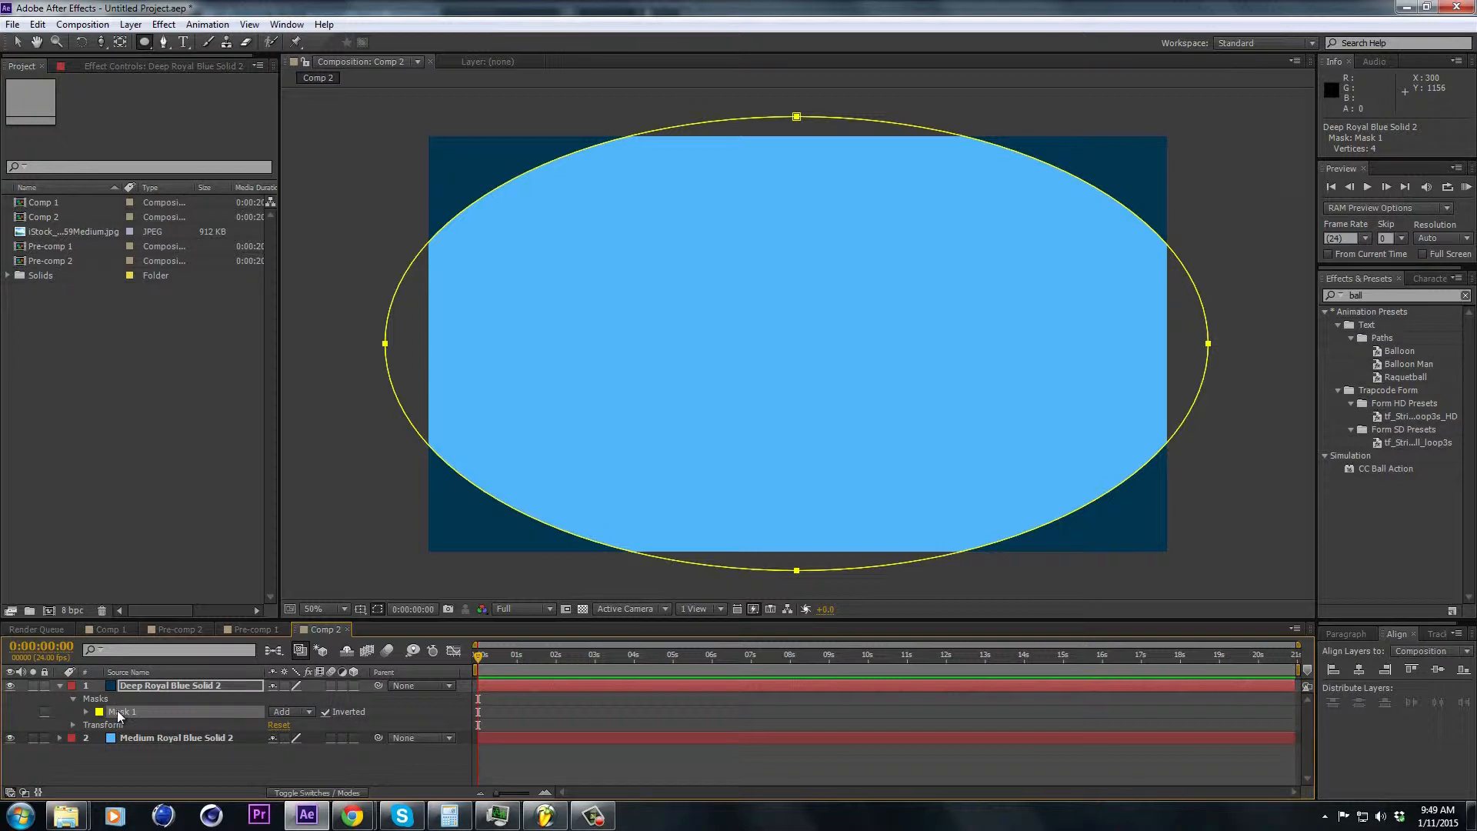
Feather the dark blue solid's mask to 451 pixels and hide the mask outline in the composition view
key("f")
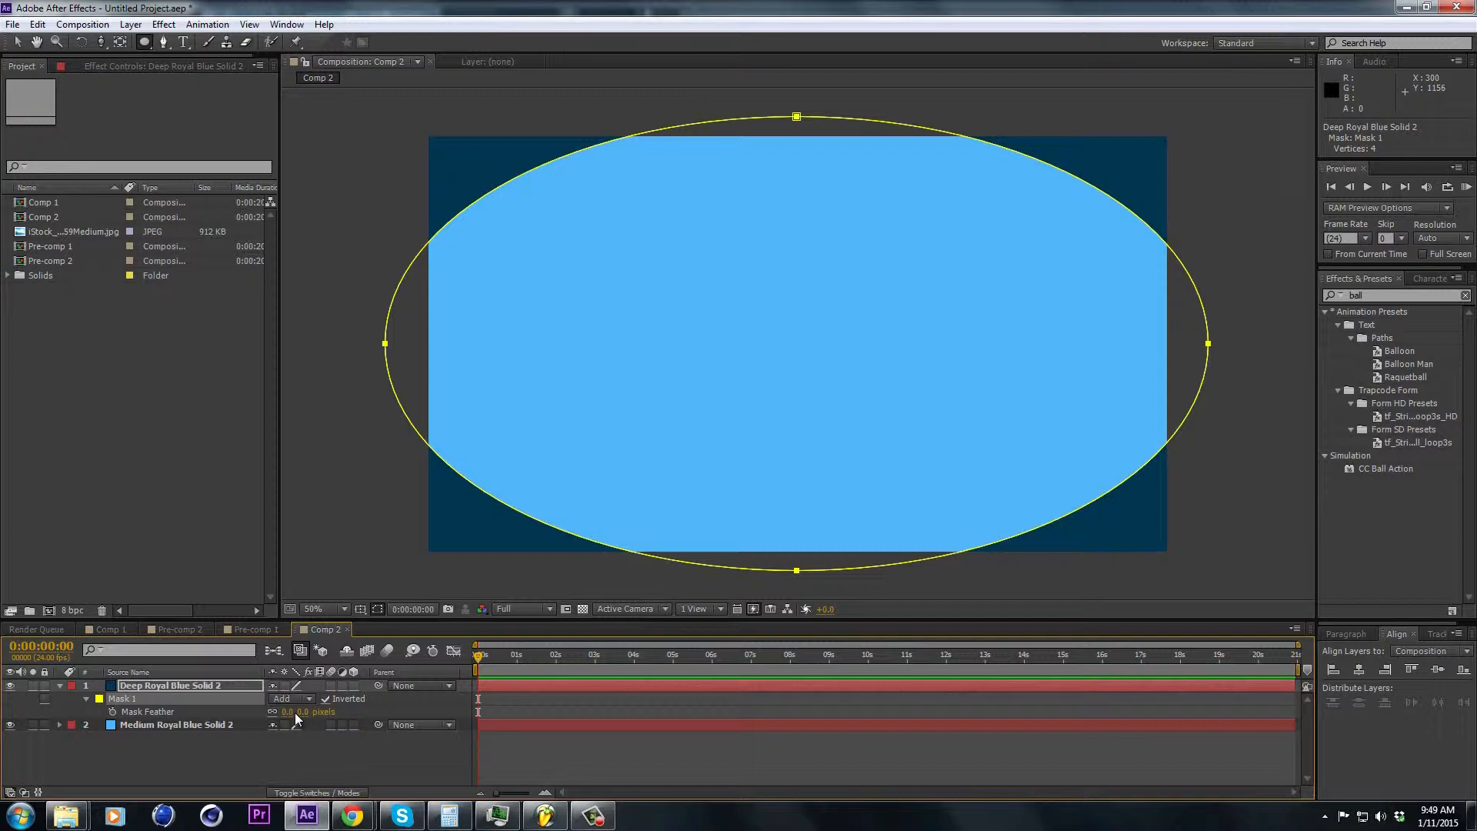
left_click_drag(302, 715, 380, 613)
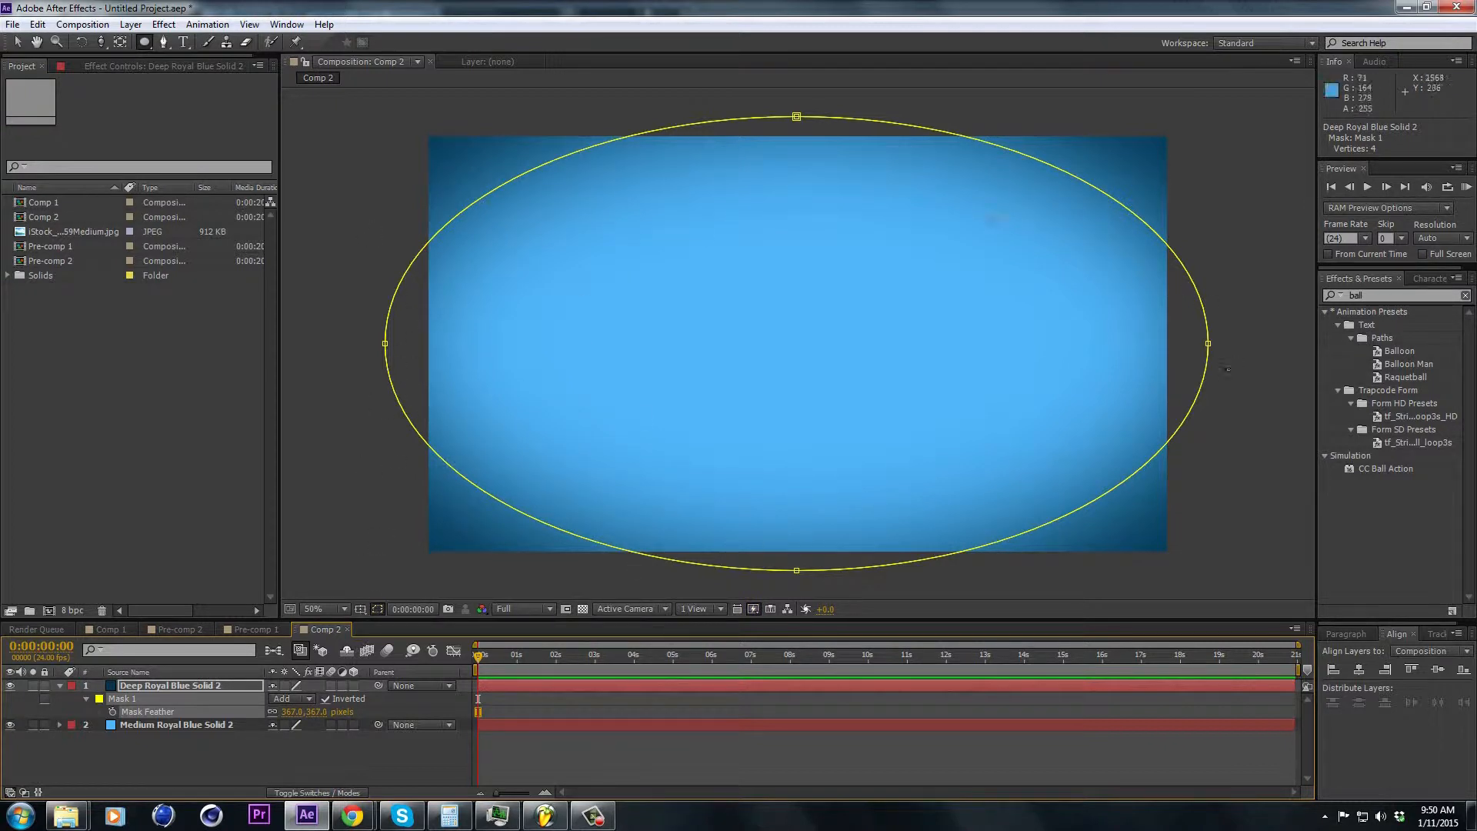
left_click(377, 609)
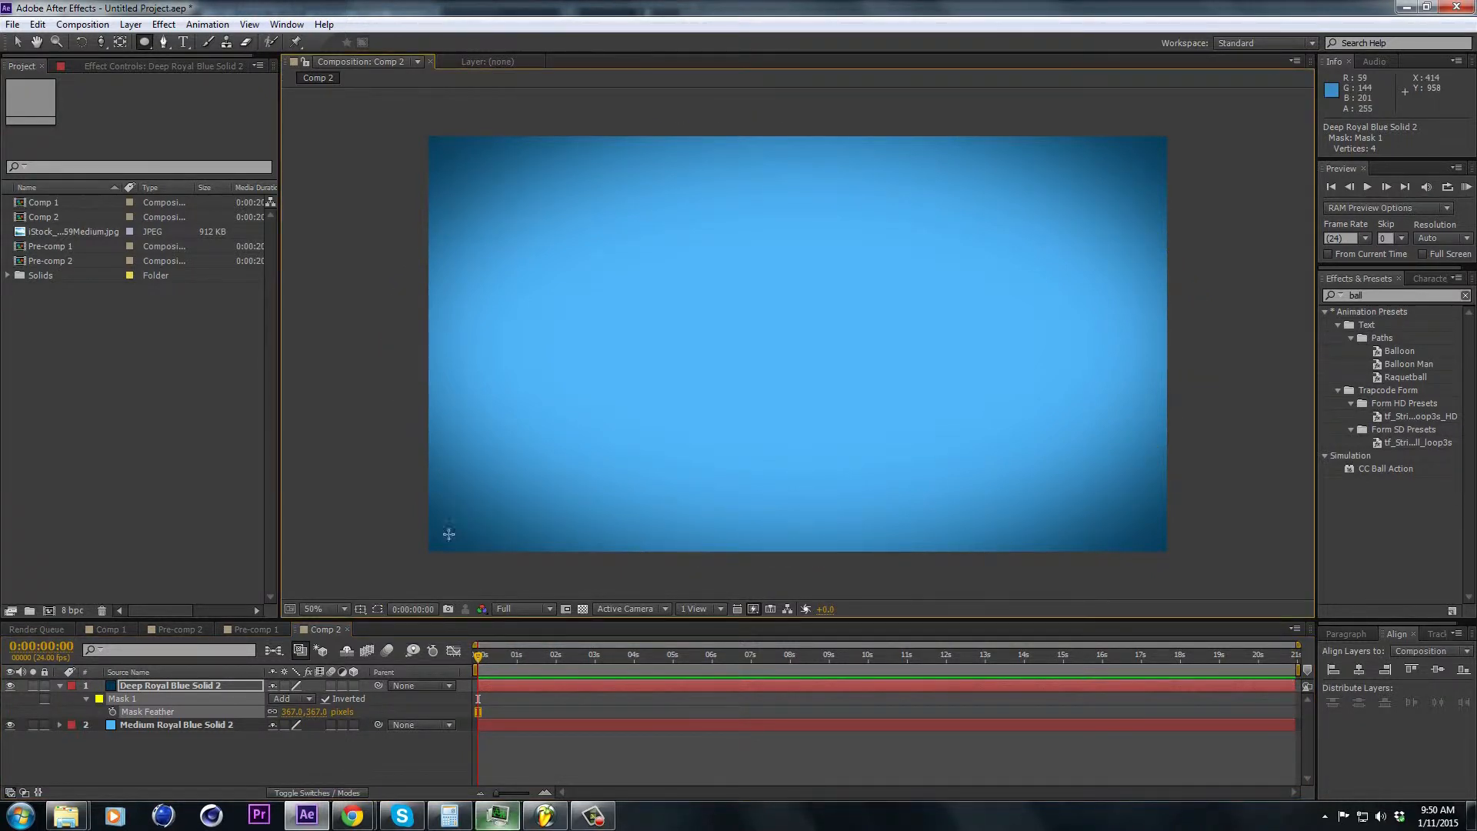
left_click_drag(316, 713, 350, 712)
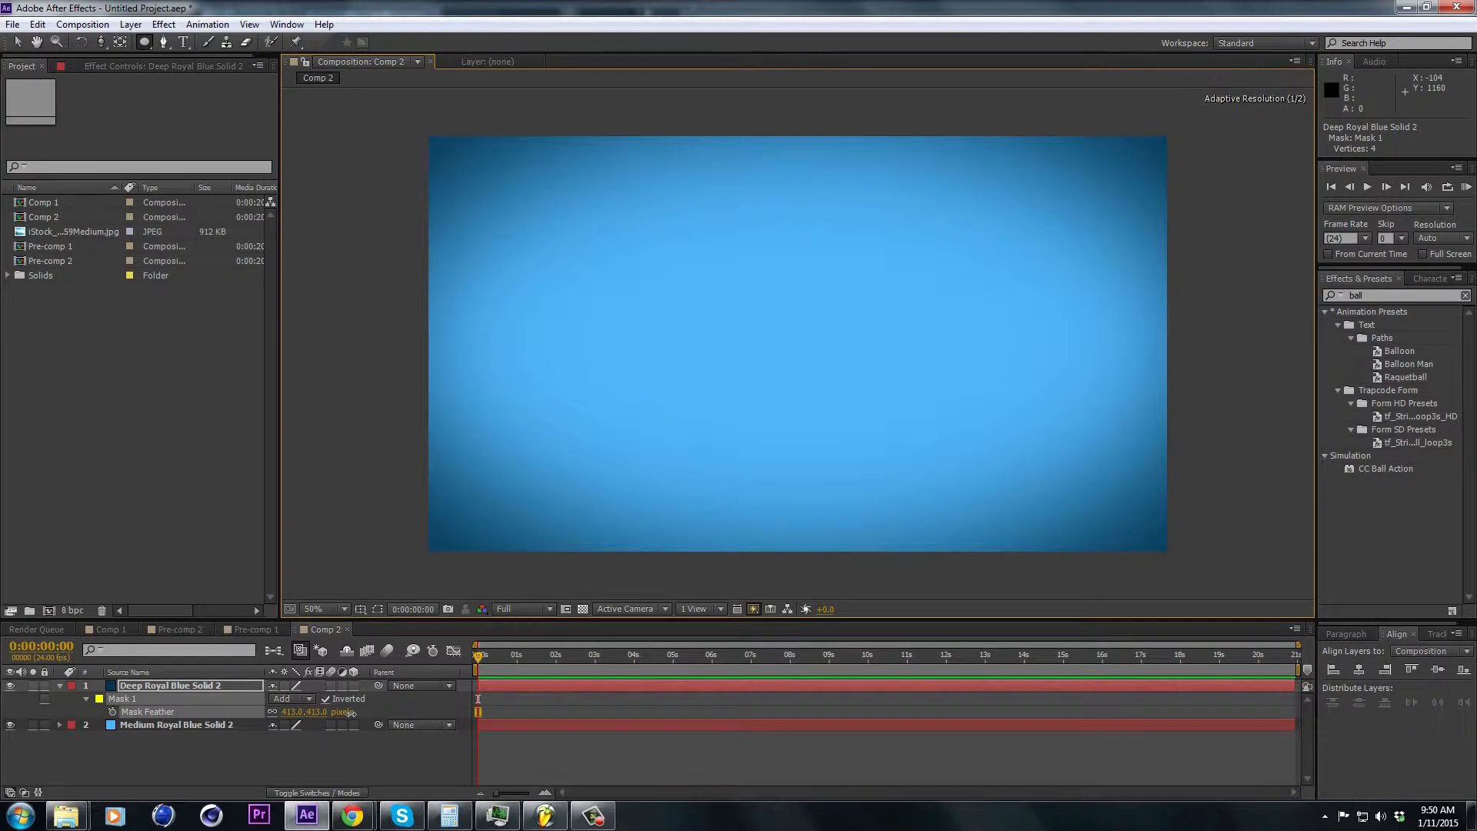
left_click_drag(308, 714, 291, 720)
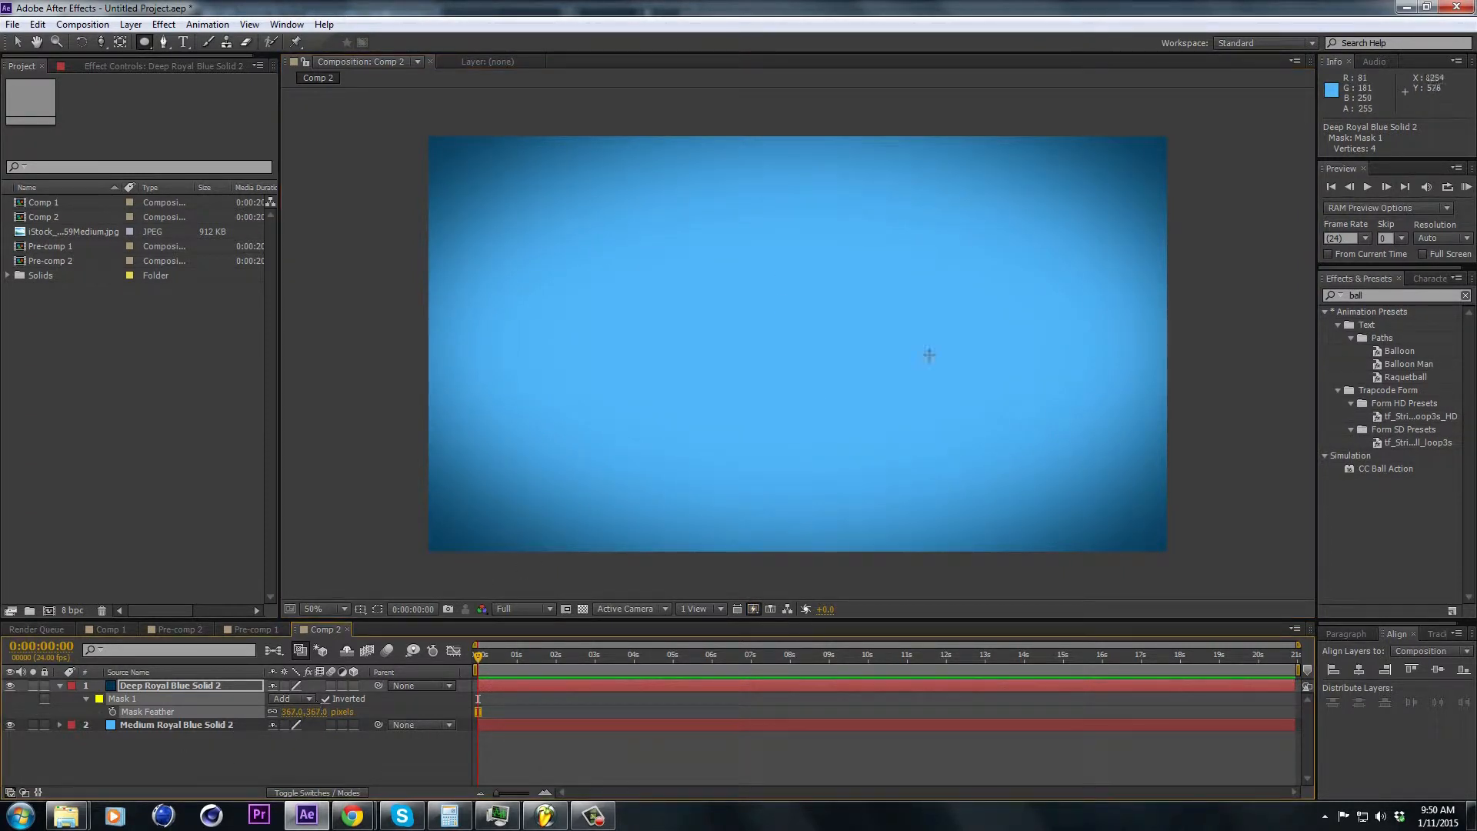
left_click_drag(324, 719, 364, 700)
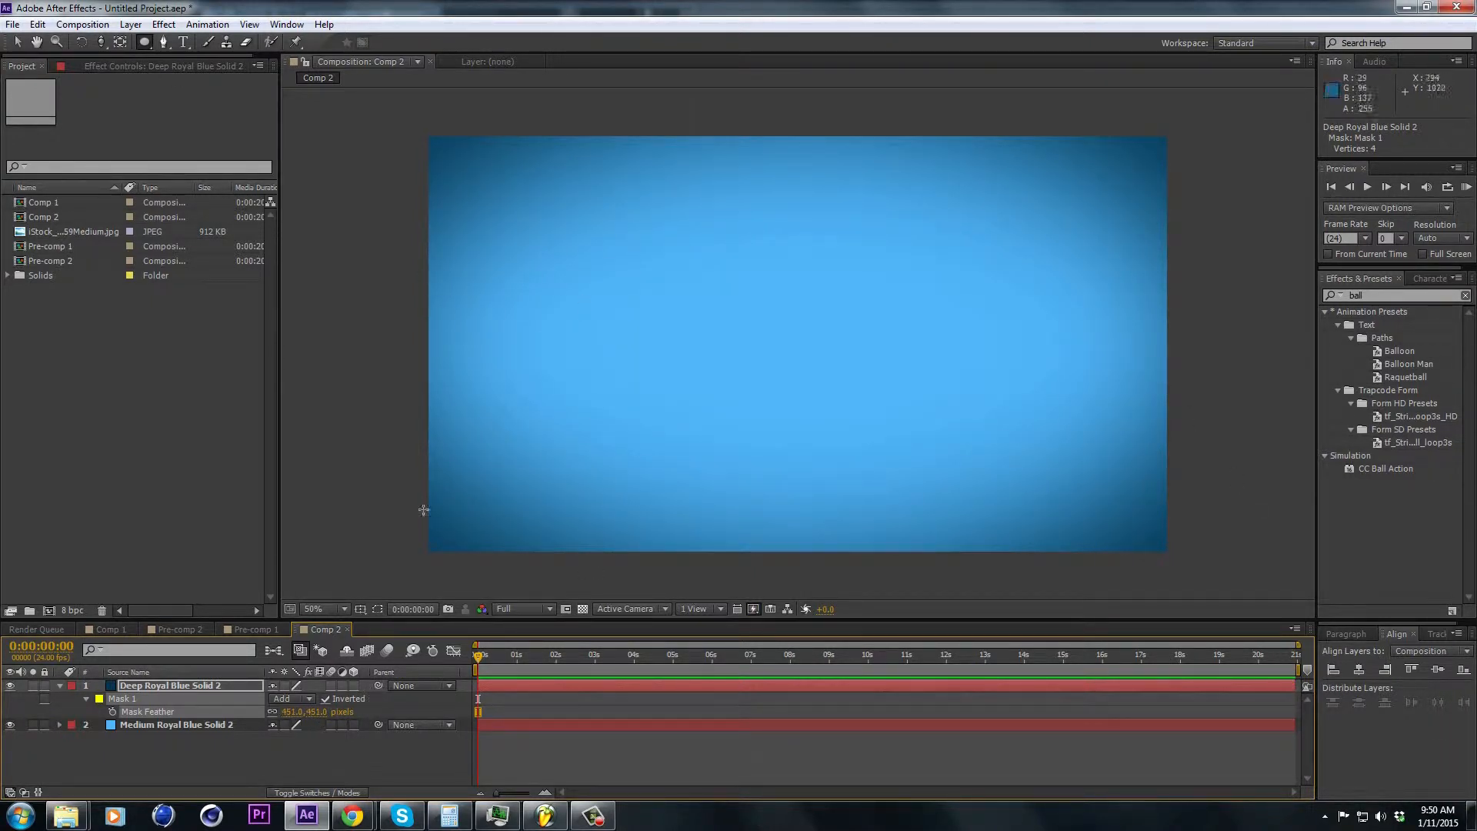
Create a wide paragraph text box reading "Twist" and move it down to about position 815, 650
left_click(184, 42)
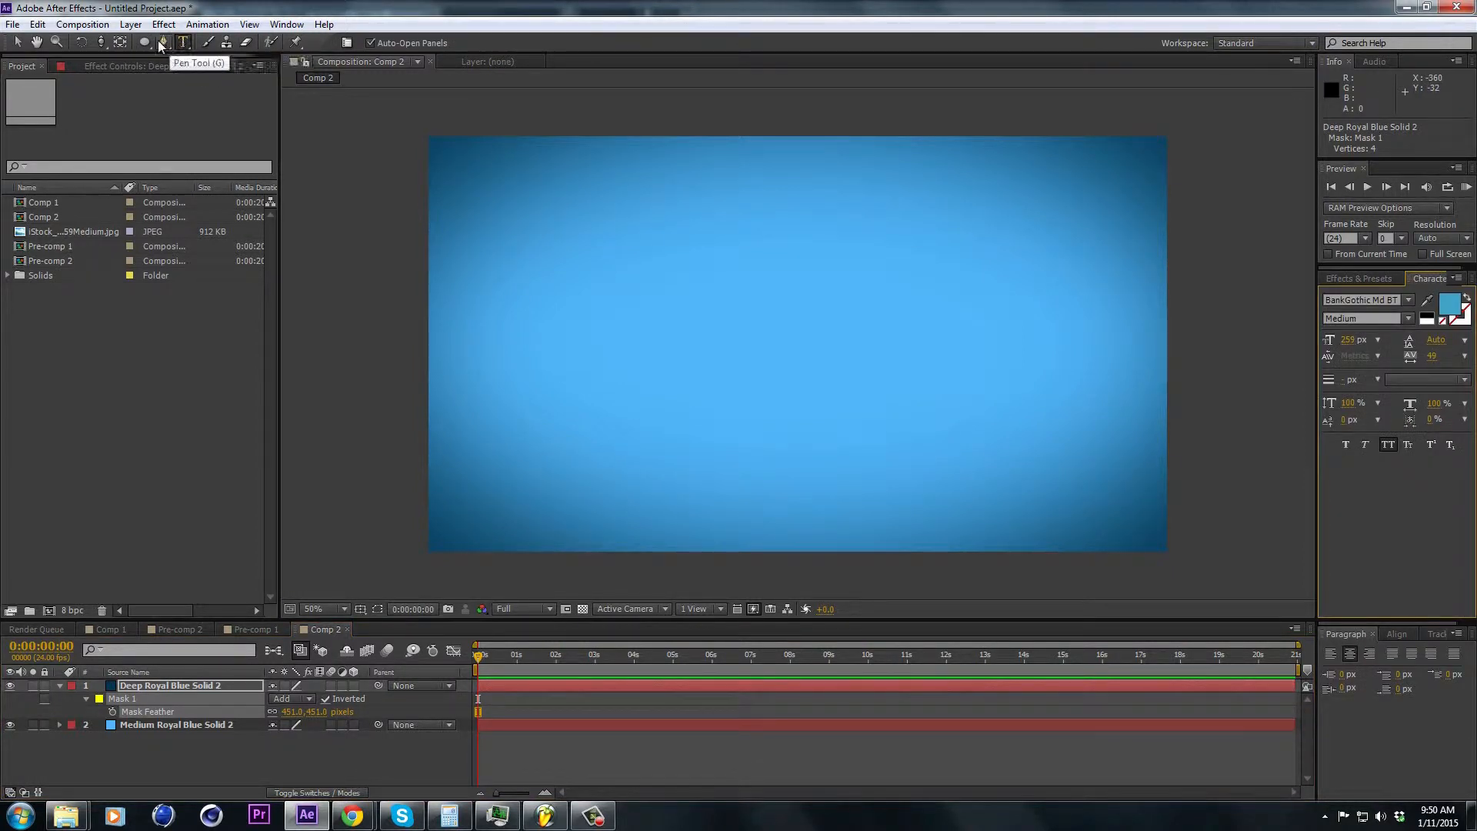
left_click_drag(520, 222, 1102, 368)
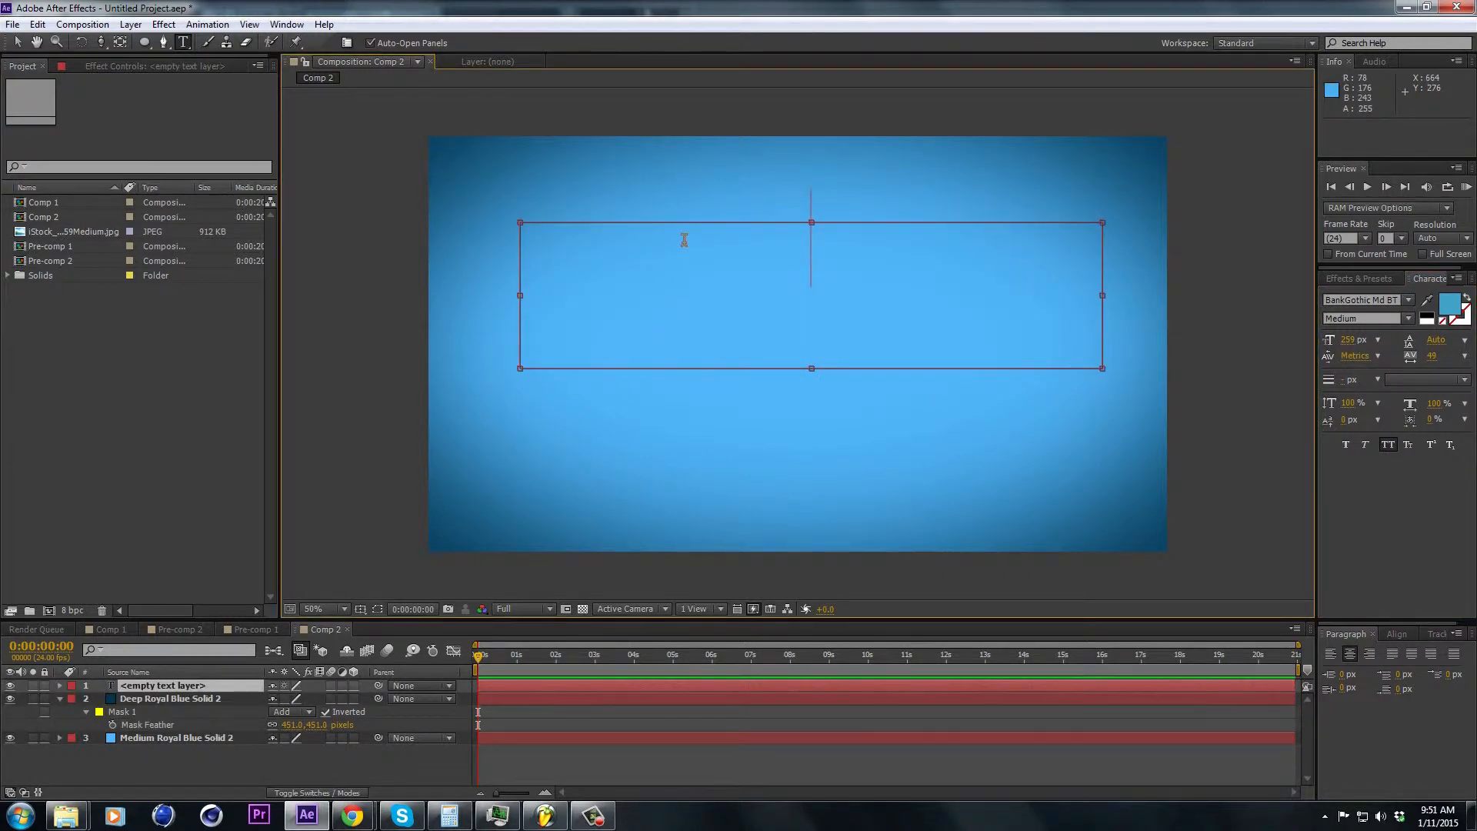
type("TWIST")
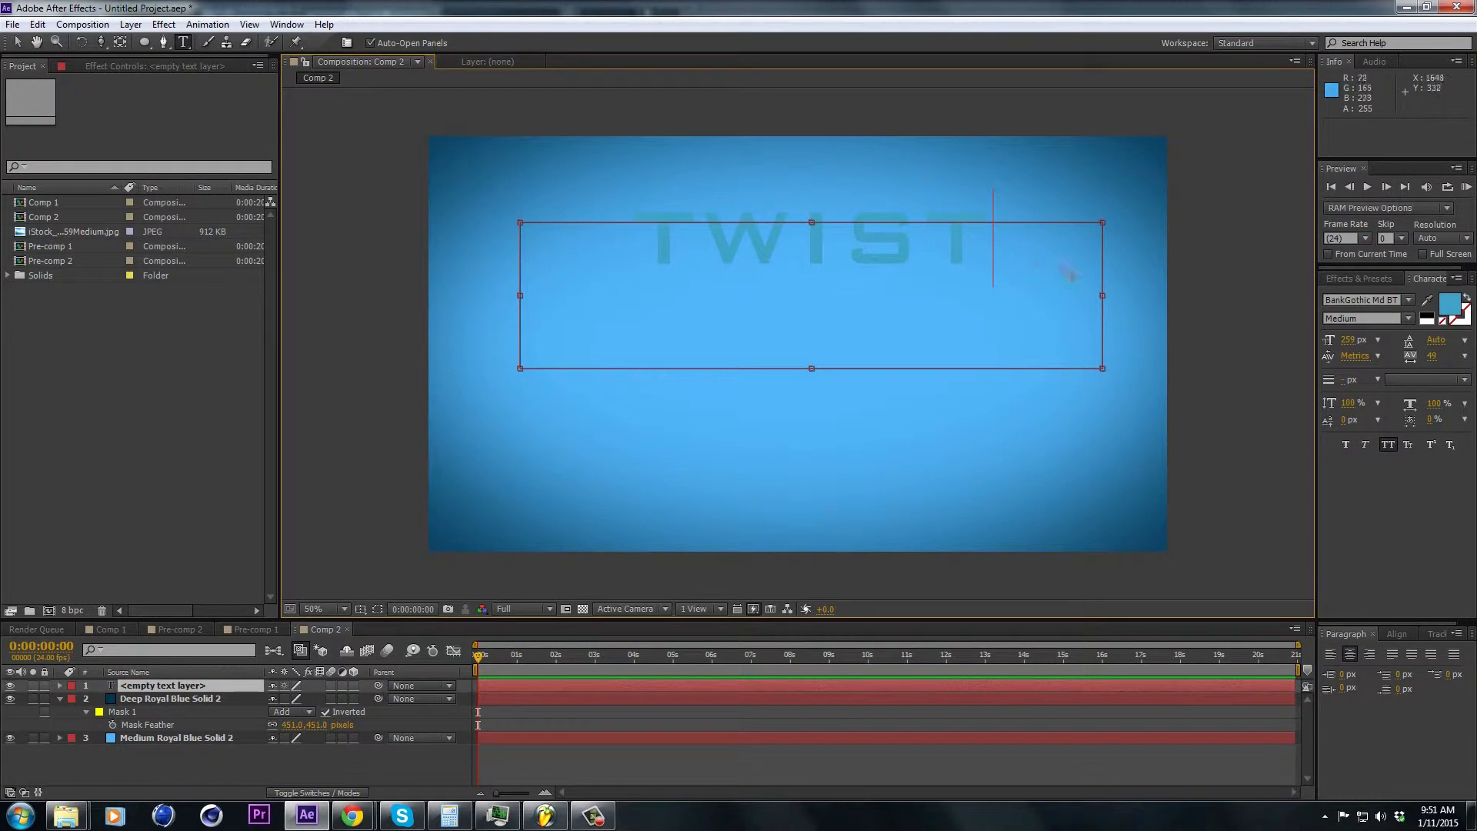
left_click_drag(1033, 260, 1016, 351)
left_click(1015, 350)
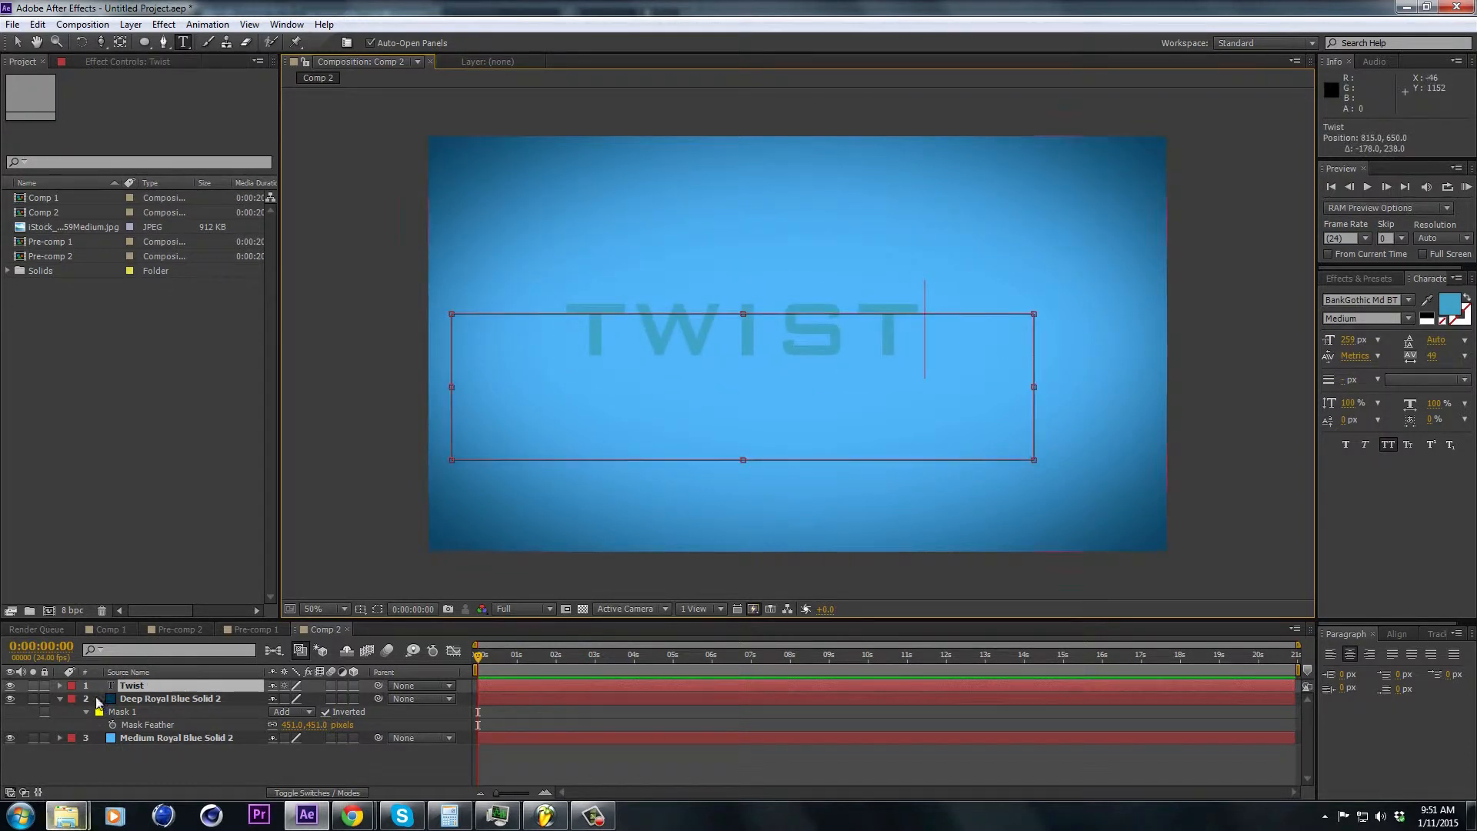
Recolour the "Twist" title text to dark maroon, hex 4B272D
key("ctrl+a")
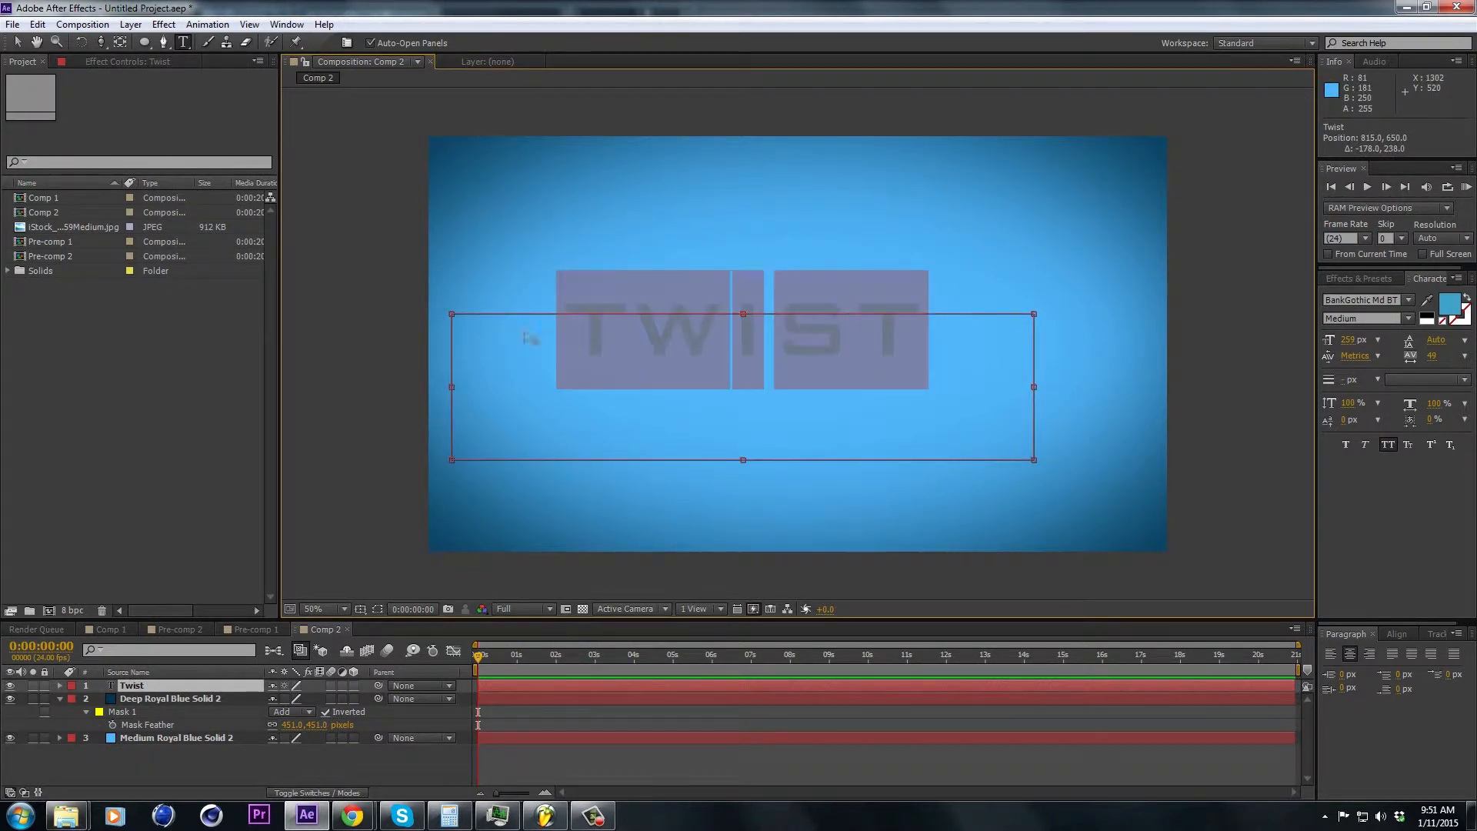
left_click(1452, 305)
left_click(767, 520)
mouse_move(679, 662)
left_mouse_down()
mouse_move(674, 701)
mouse_move(639, 656)
mouse_move(603, 649)
mouse_move(646, 653)
left_mouse_up()
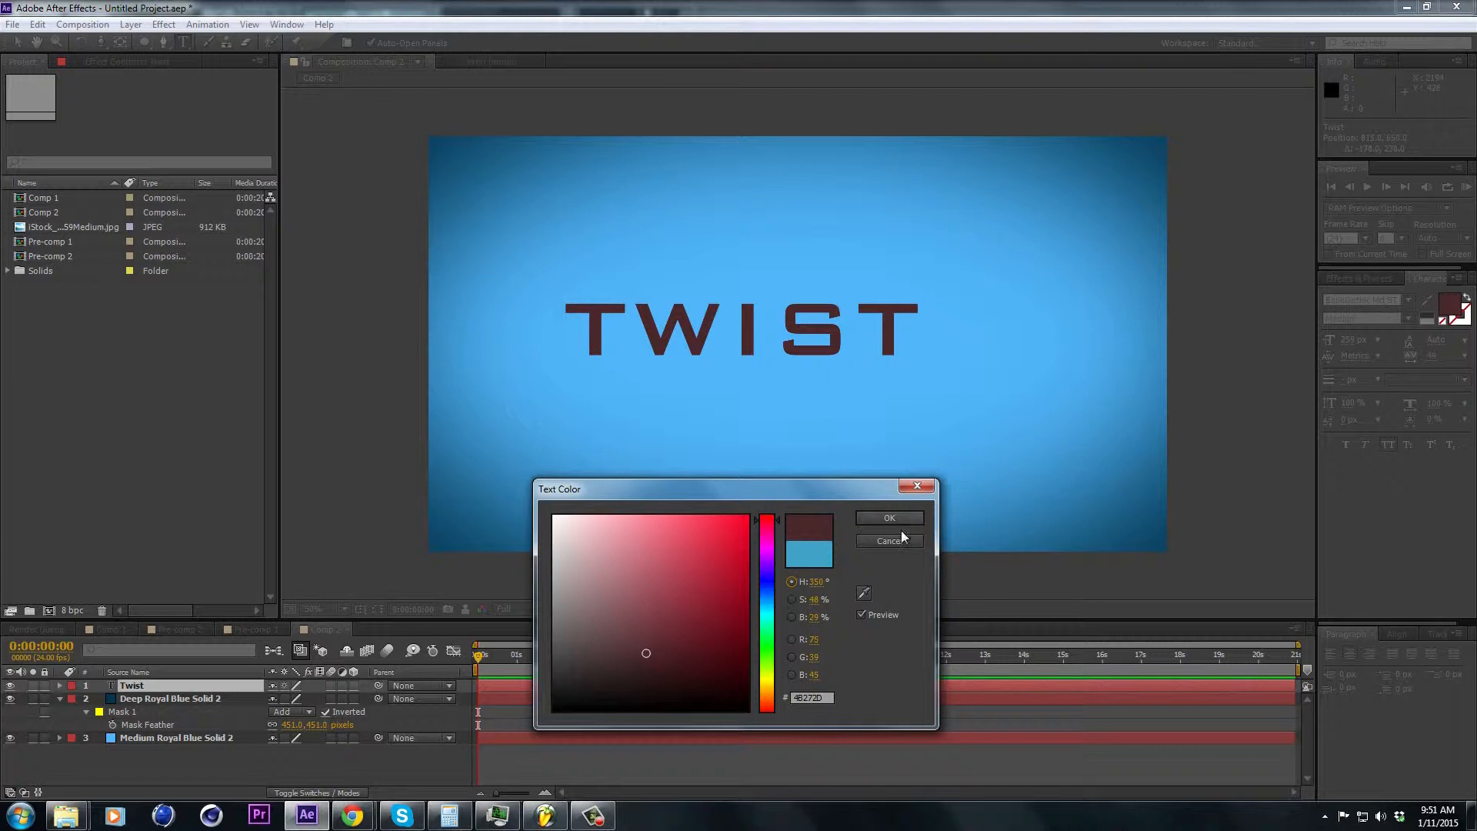
left_click(889, 518)
Move the "Twist" title toward the middle and centre it horizontally and vertically in the composition
left_click(17, 41)
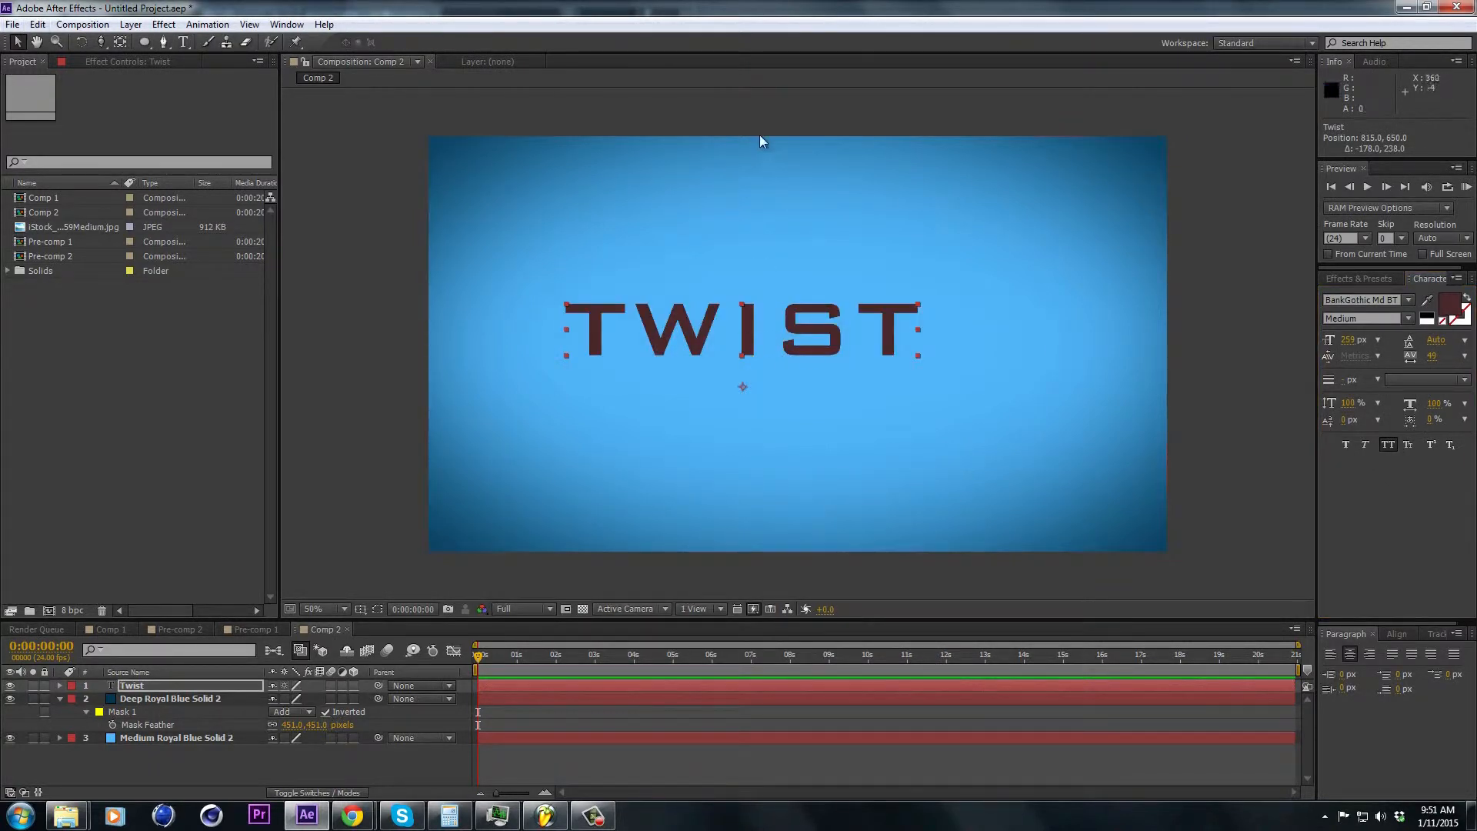
mouse_move(747, 332)
left_mouse_down()
mouse_move(769, 331)
mouse_move(737, 336)
left_mouse_up()
left_click_drag(842, 341, 903, 321)
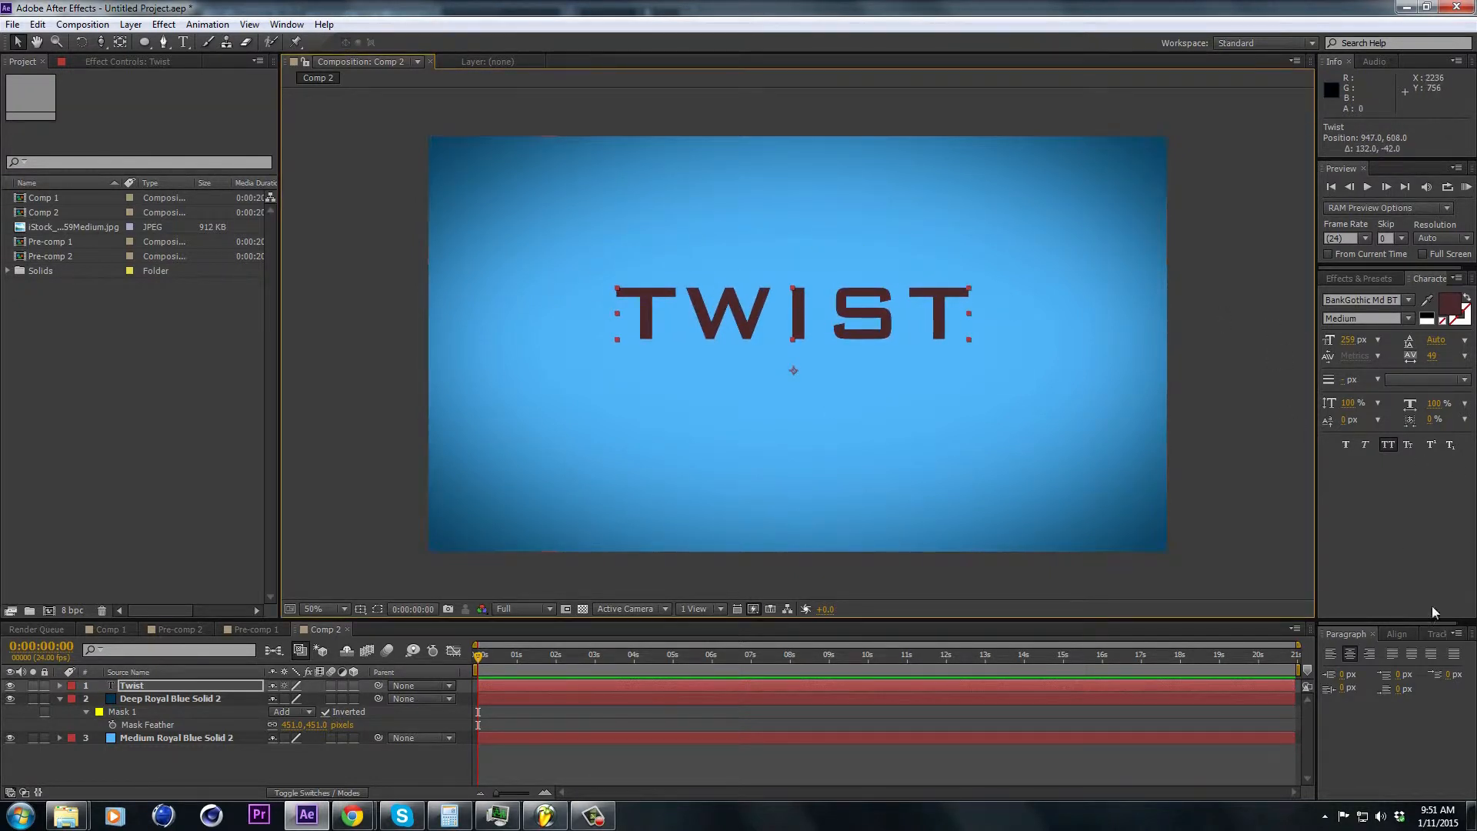
left_click(1396, 634)
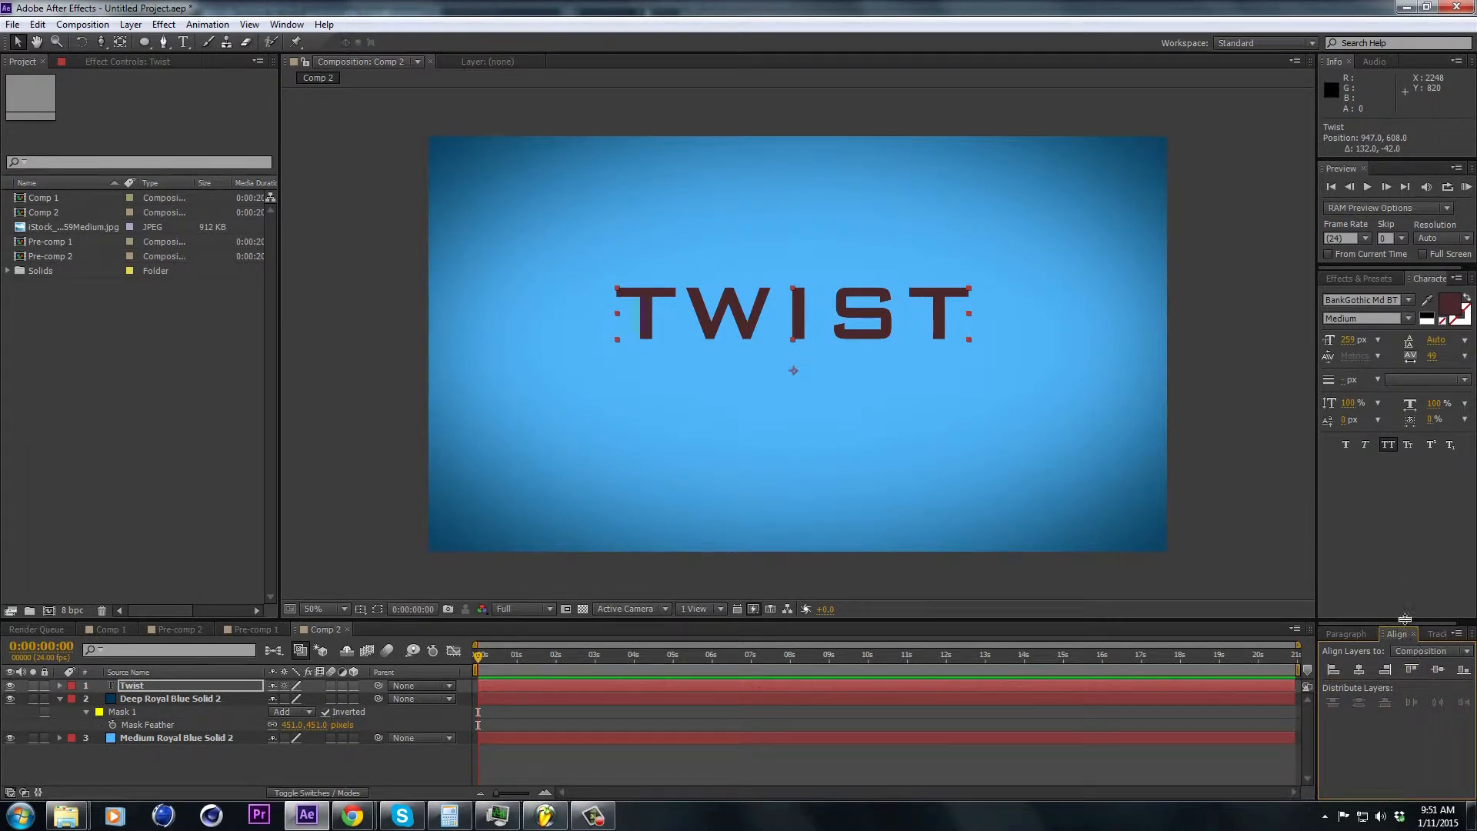
left_click(1360, 670)
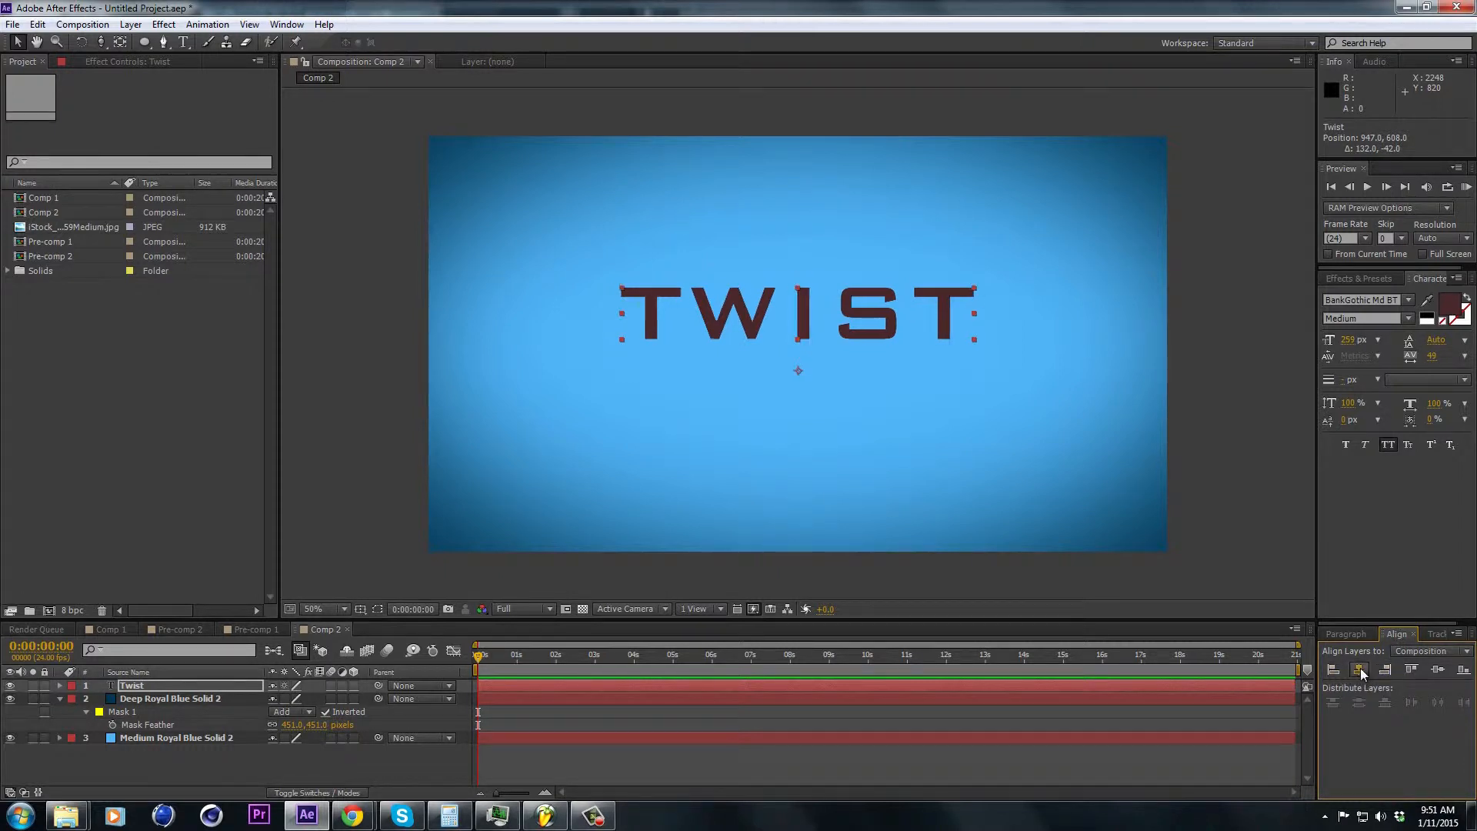
left_click(1440, 673)
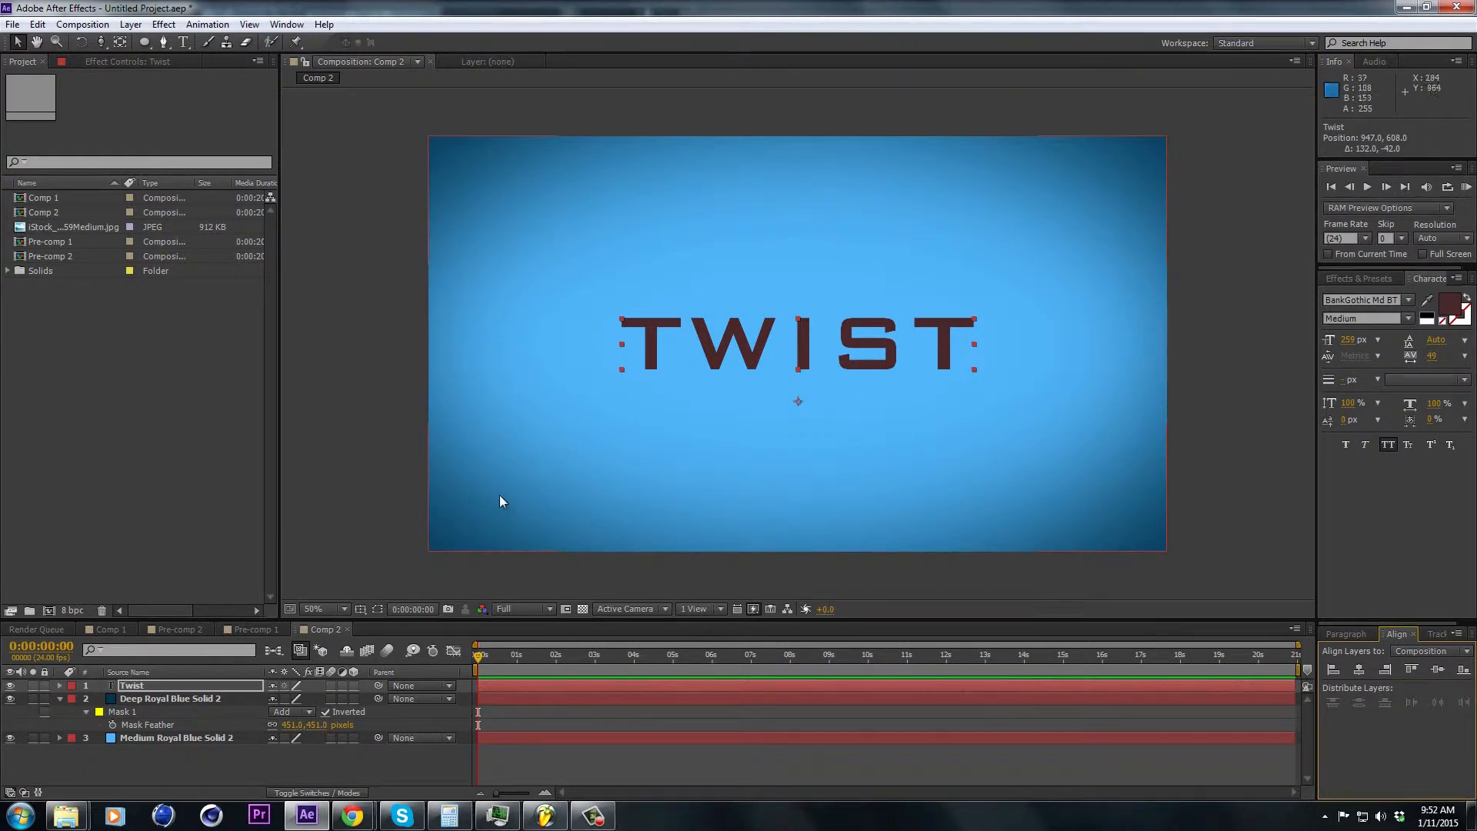
left_click(1213, 351)
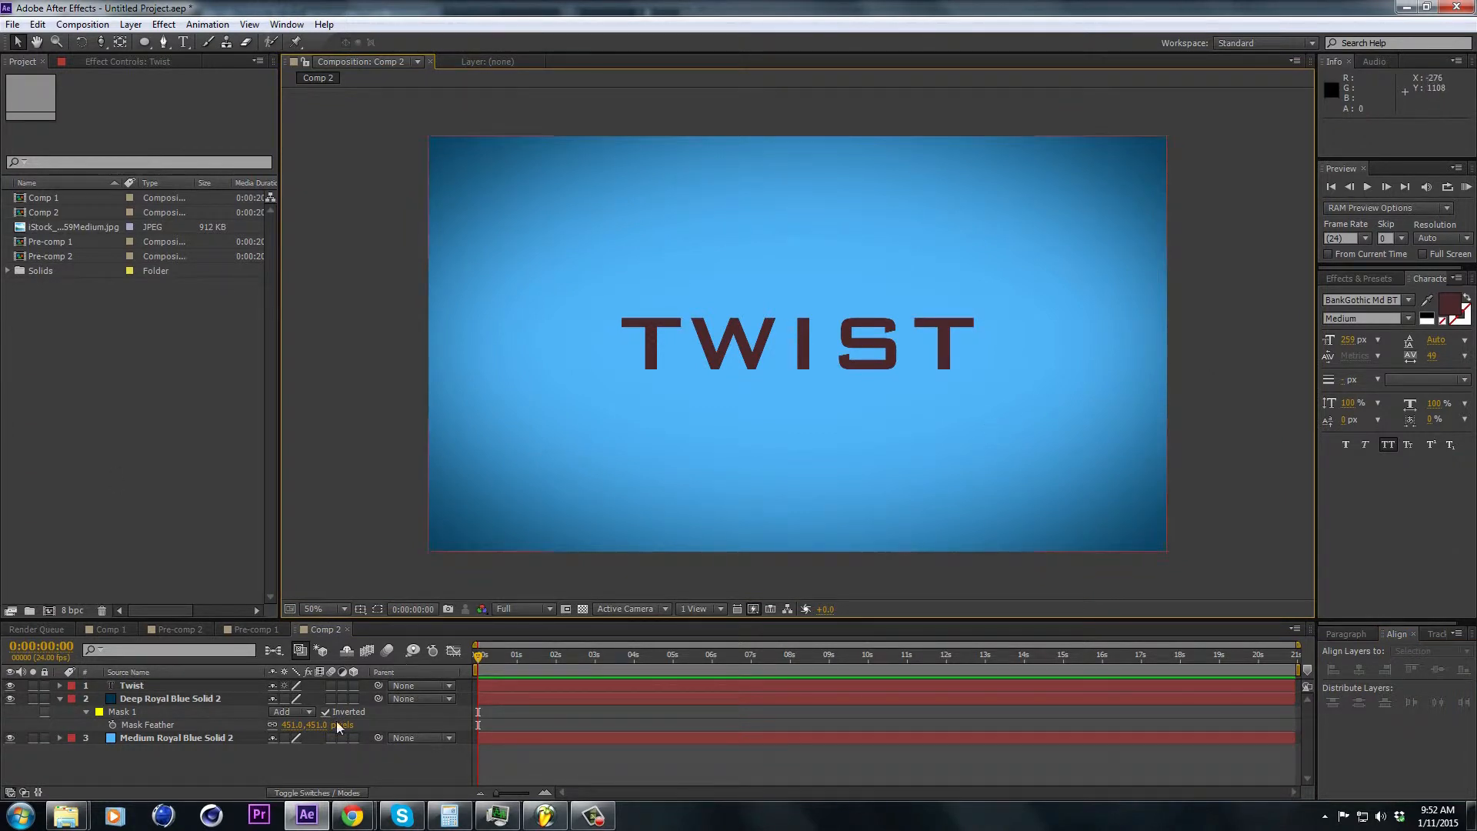
Pre-compose the title and both solid layers together, moving all attributes into the new composition
left_click(154, 763)
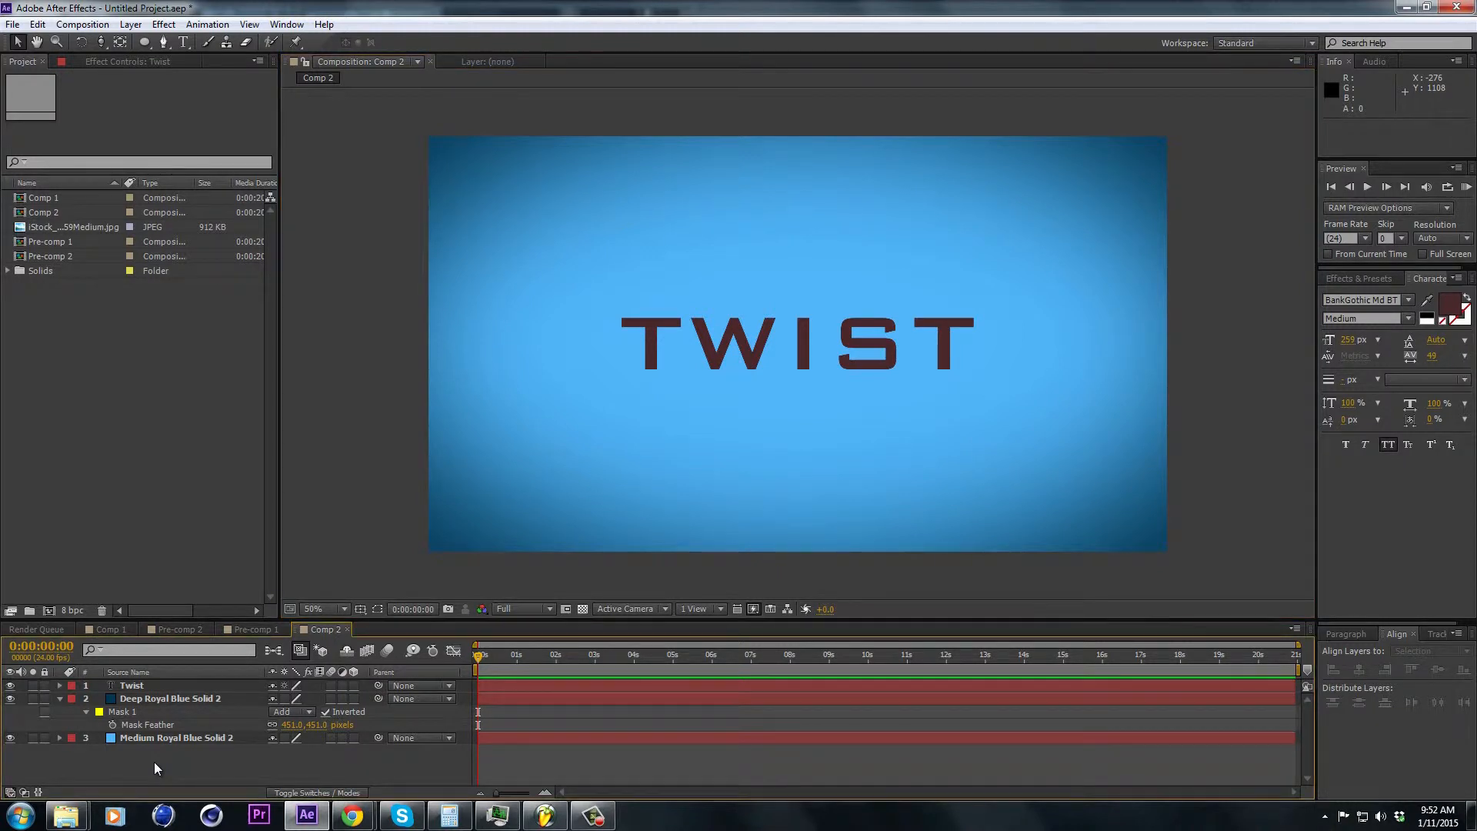
left_click_drag(154, 758, 158, 689)
left_click(171, 759)
key("ctrl+a")
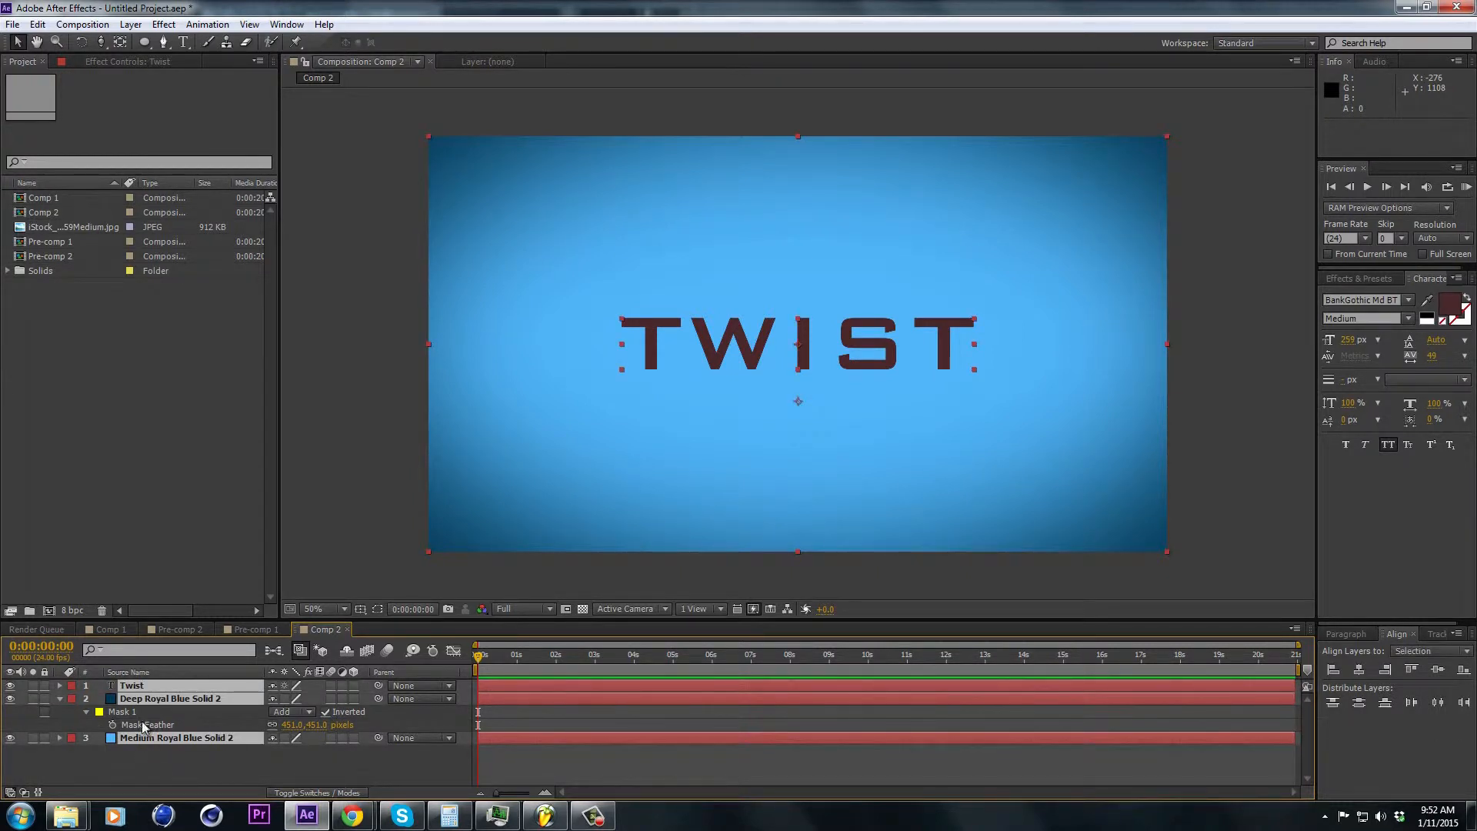
right_click(147, 697)
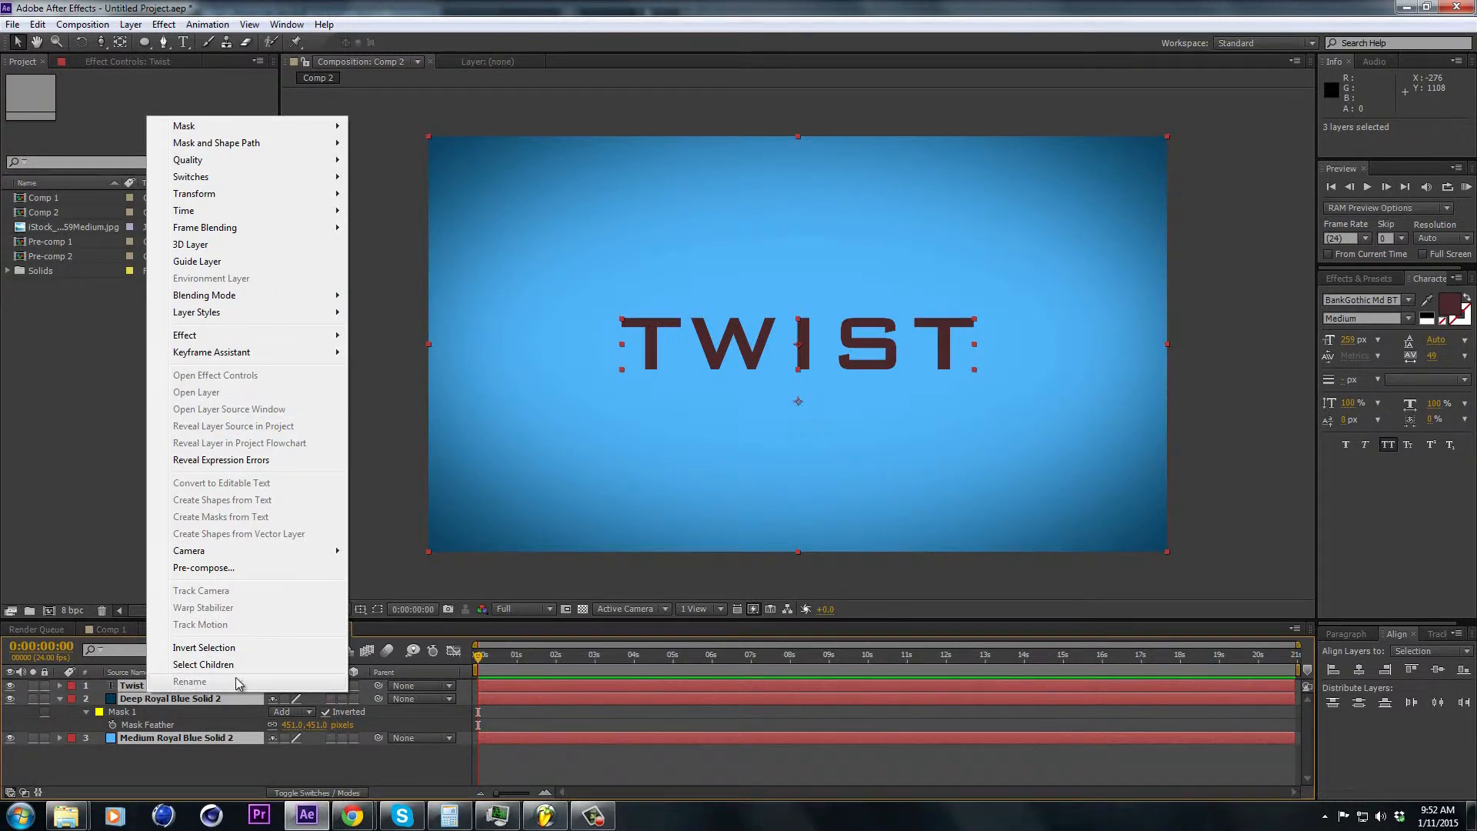
left_click(264, 570)
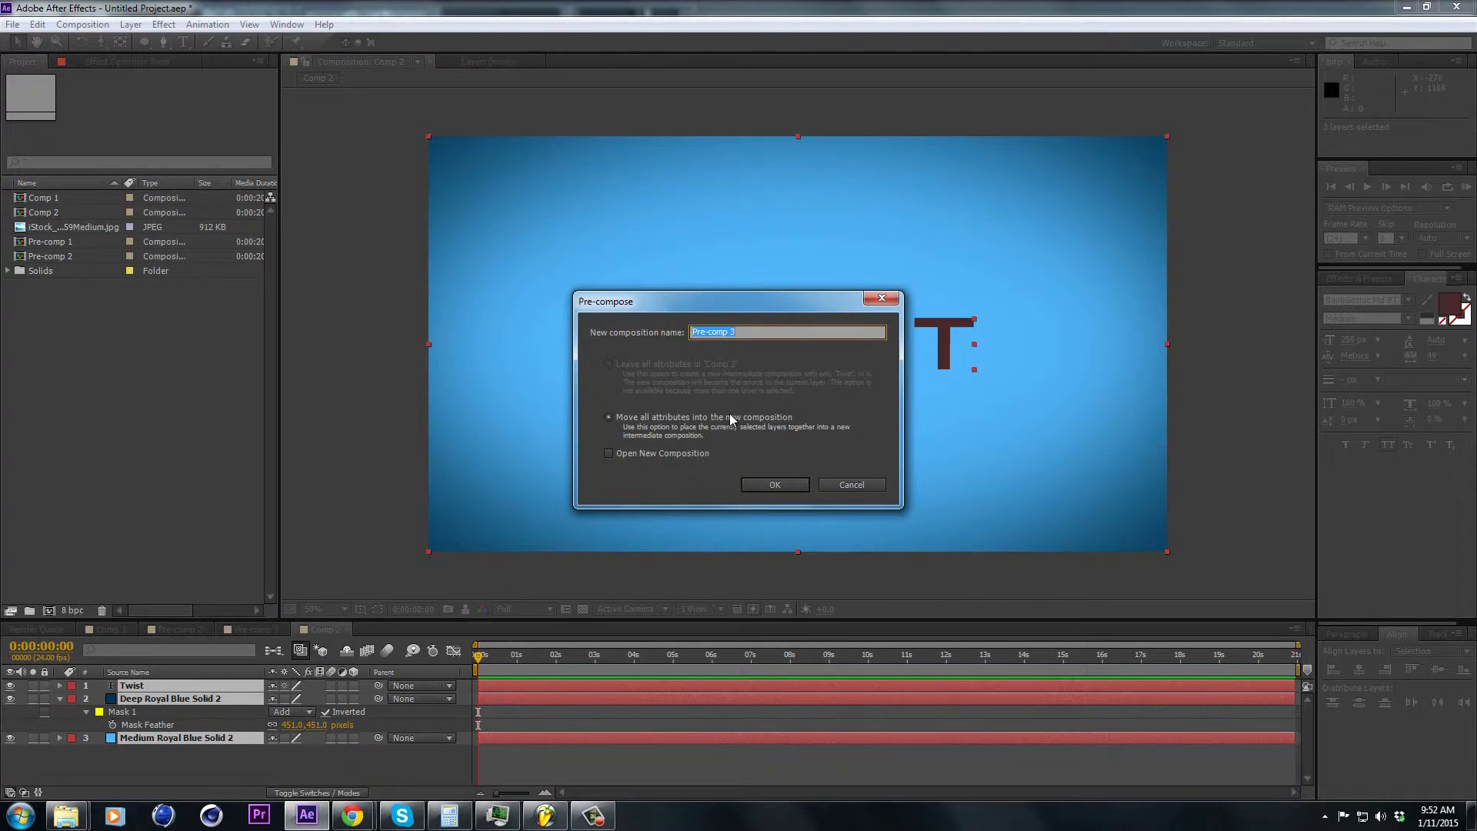
left_click(775, 486)
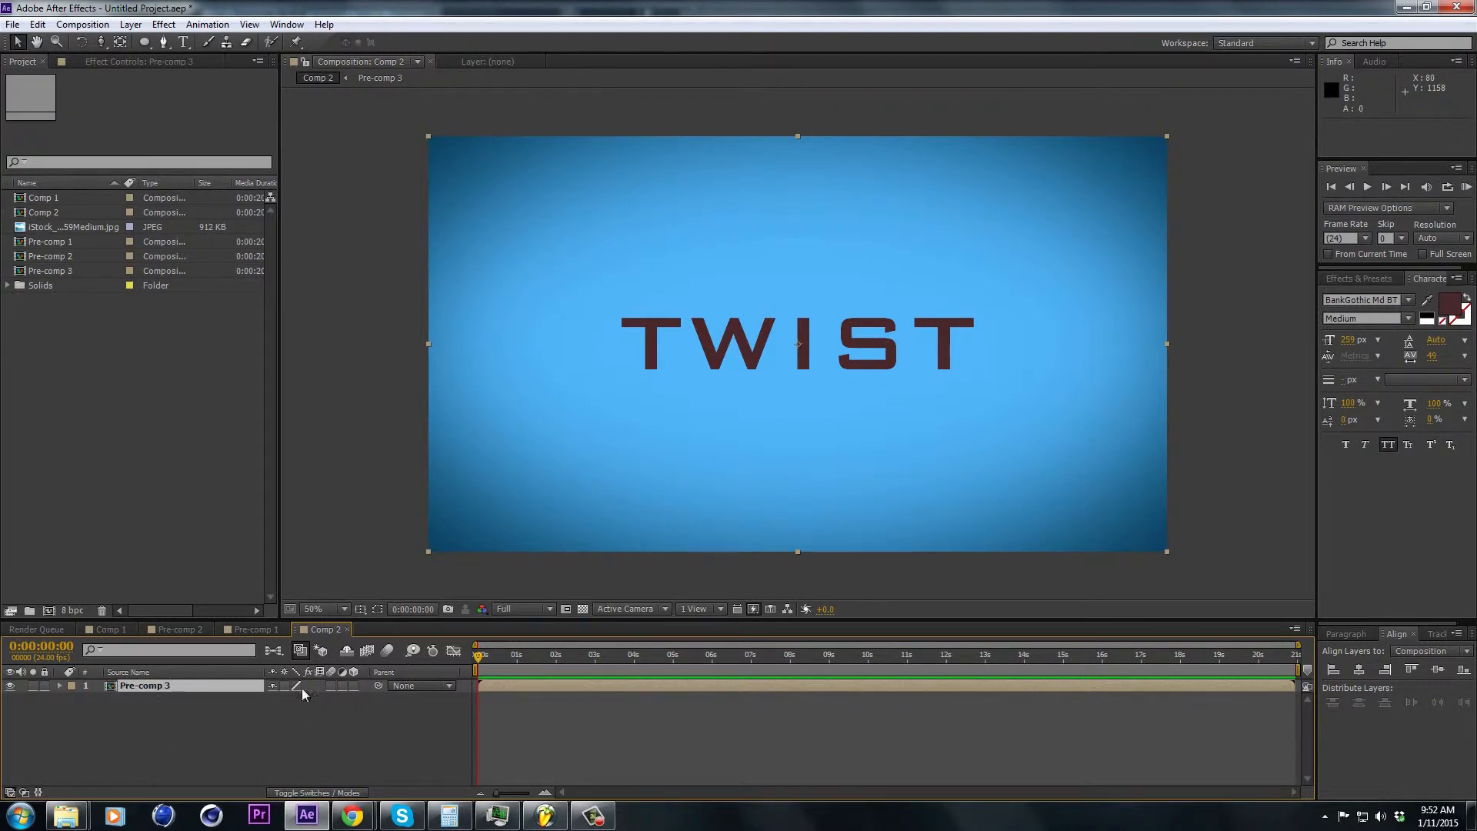
Inspect the layers inside the new pre-composition and return to Comp 2
double_click(151, 684)
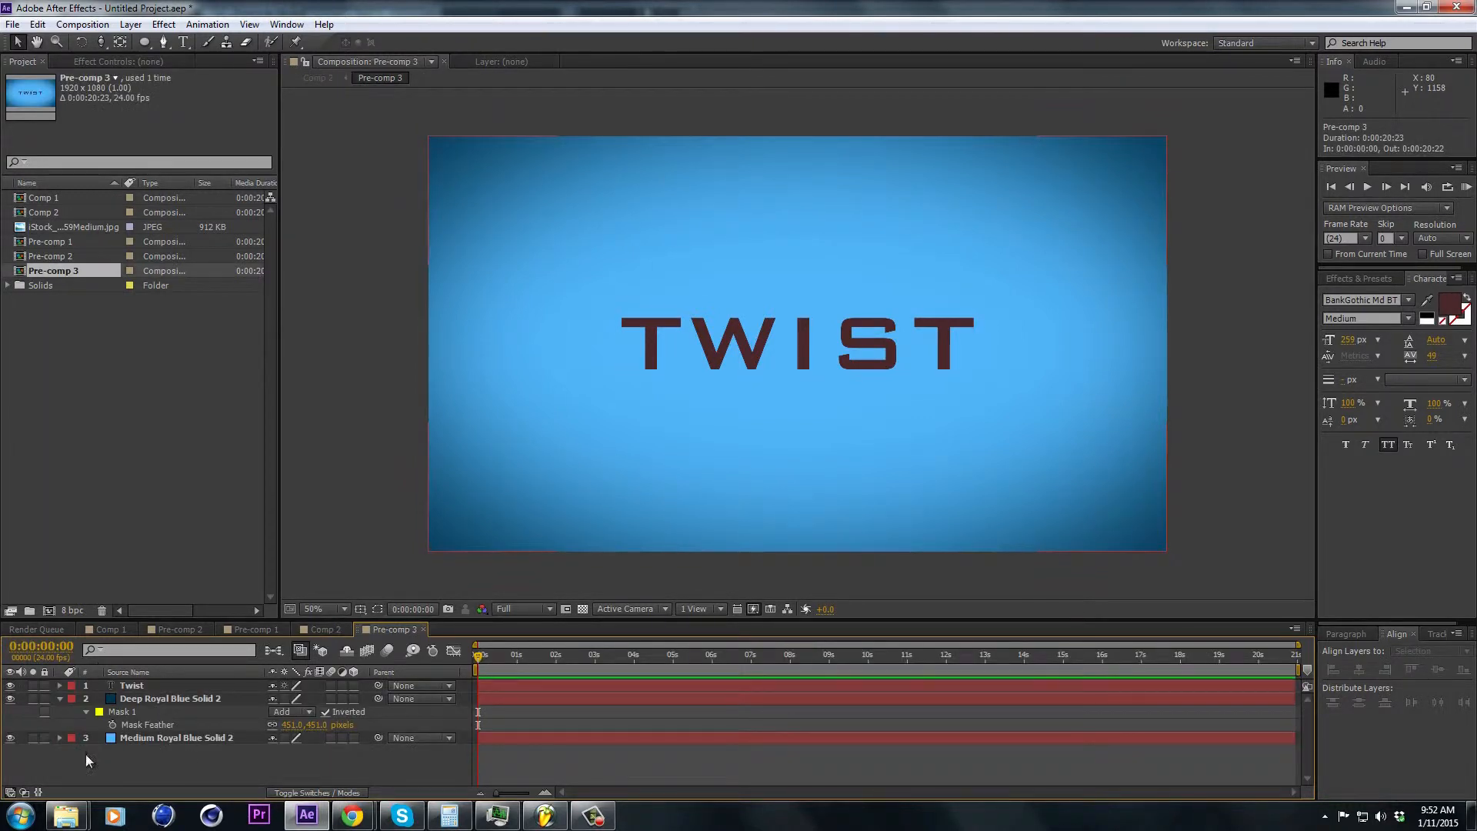
left_click(145, 686)
left_click(314, 628)
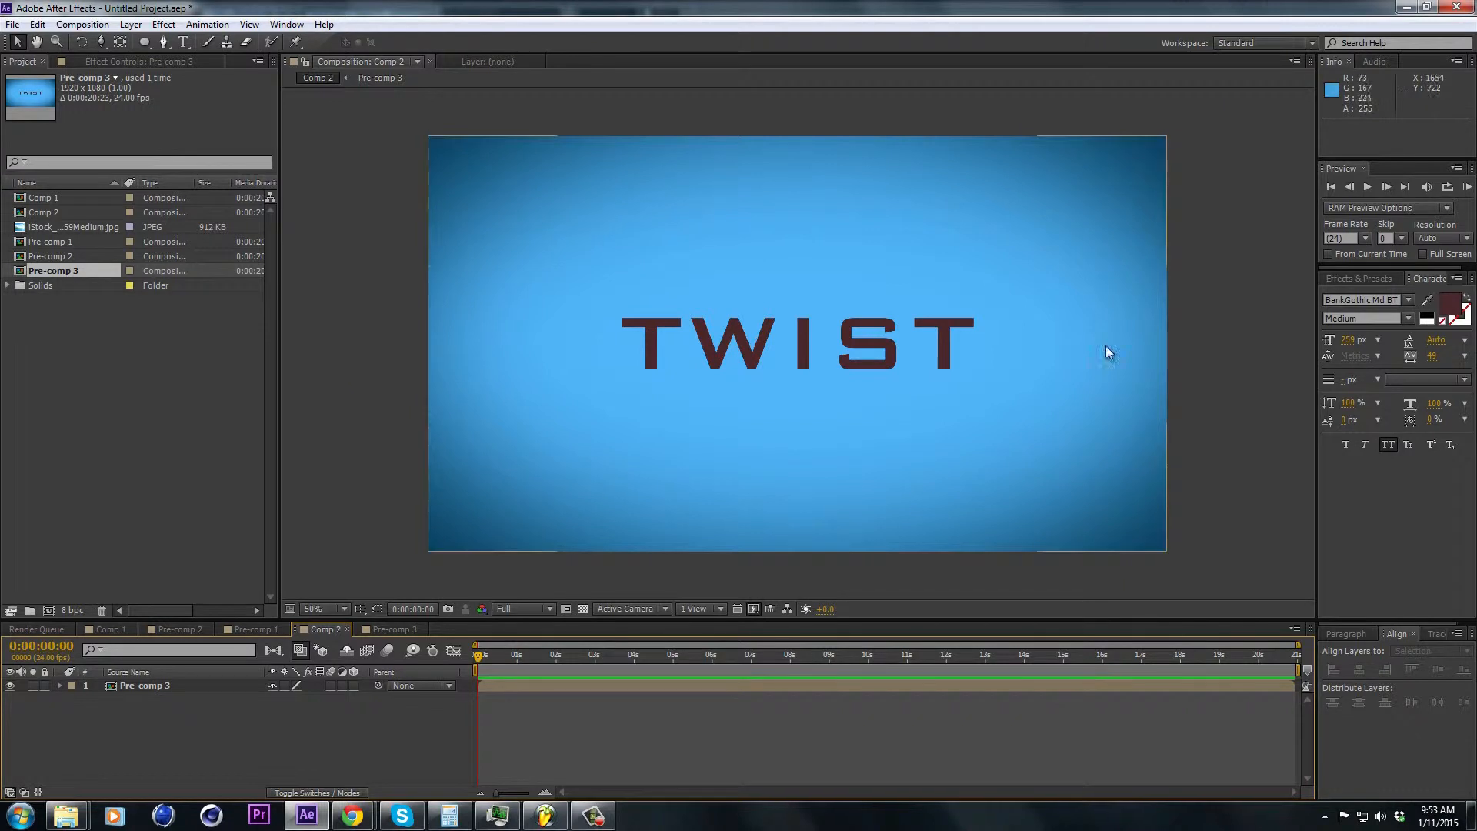
left_click(360, 202)
left_click(166, 723)
Apply the CC Ball Action simulation effect to the pre-composed layer and set its Ball Size to 101
left_click(154, 685)
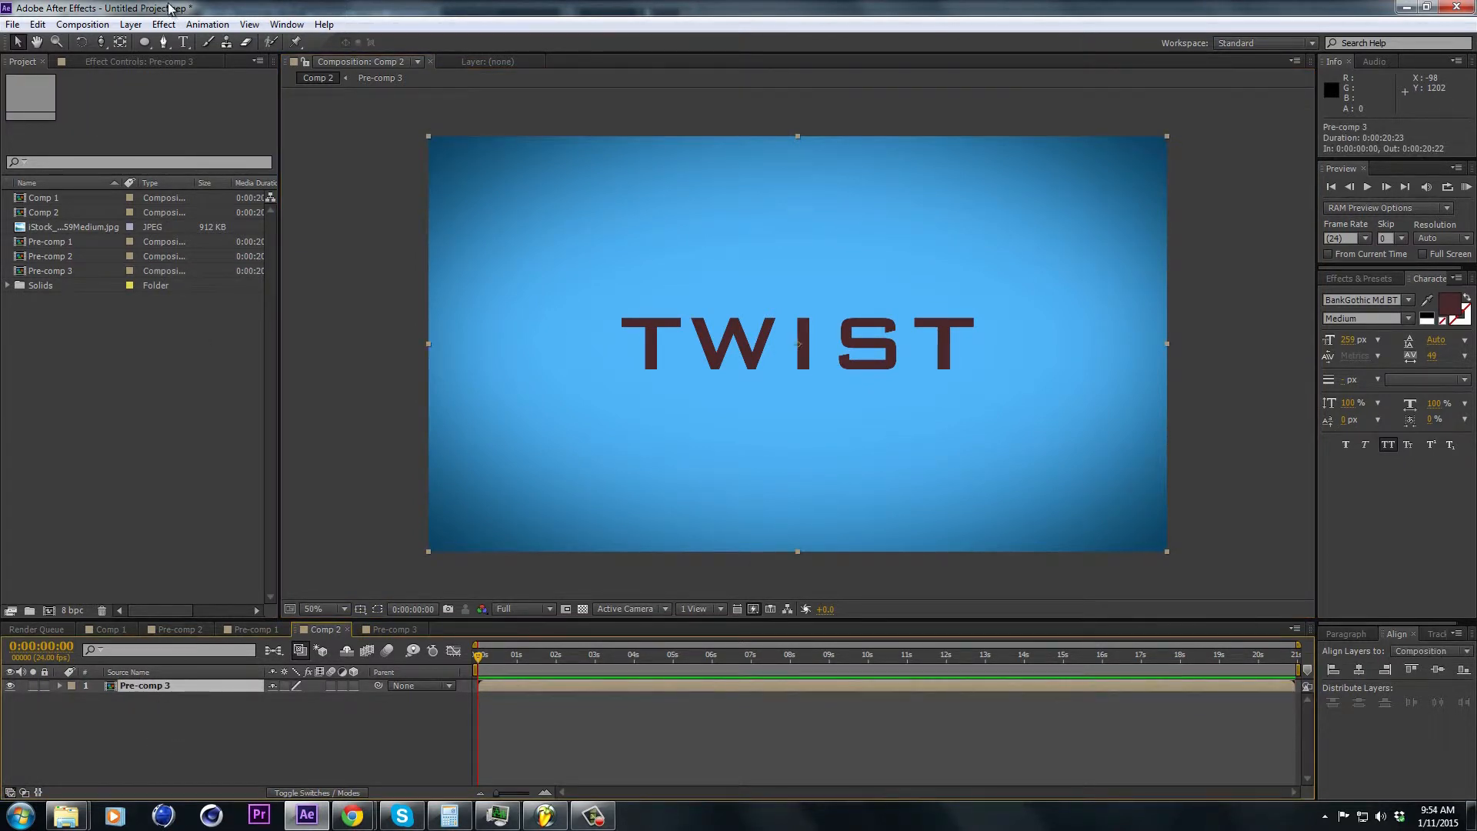
left_click(164, 25)
mouse_move(233, 343)
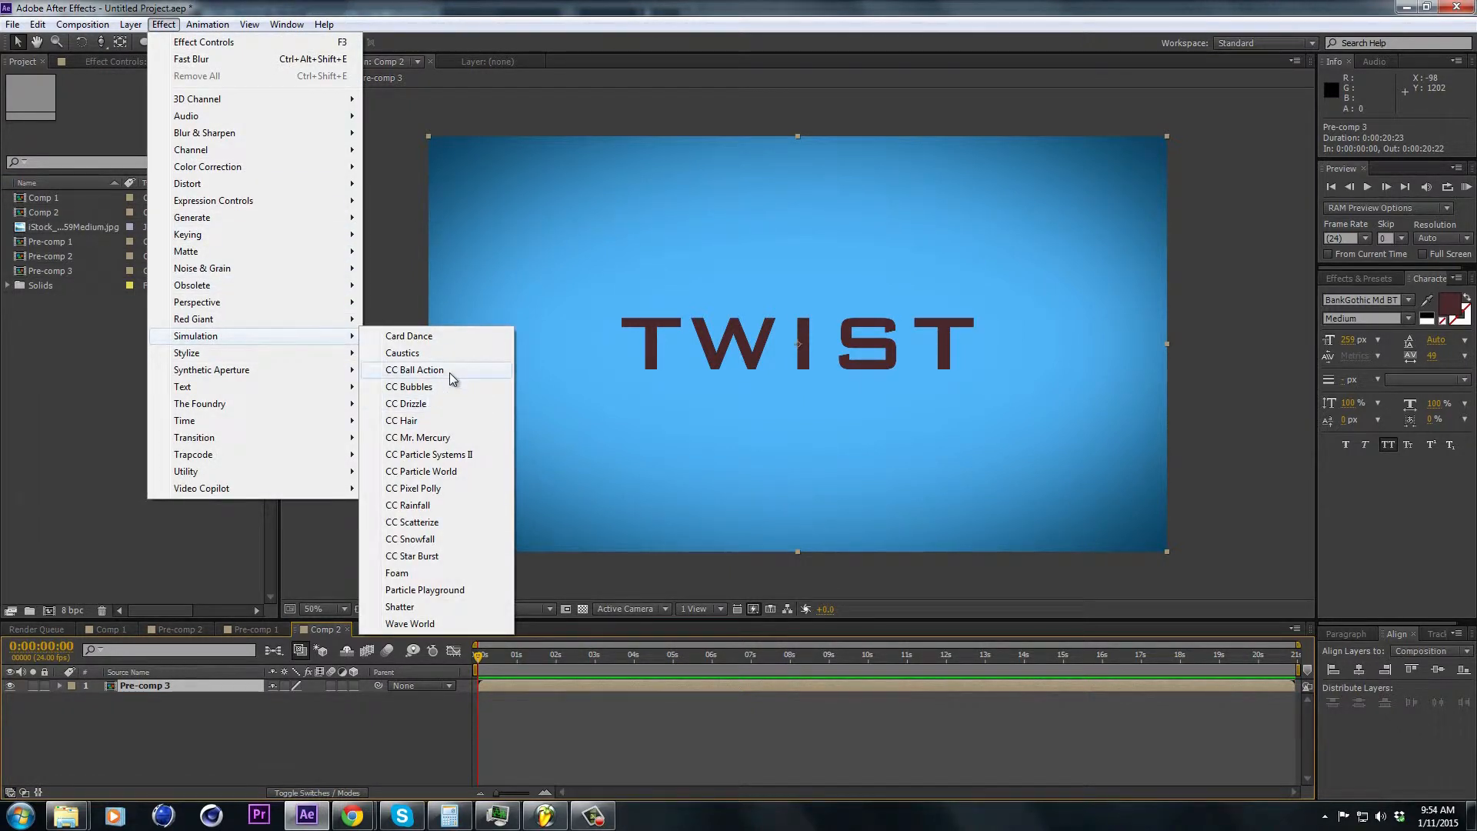
left_click(450, 372)
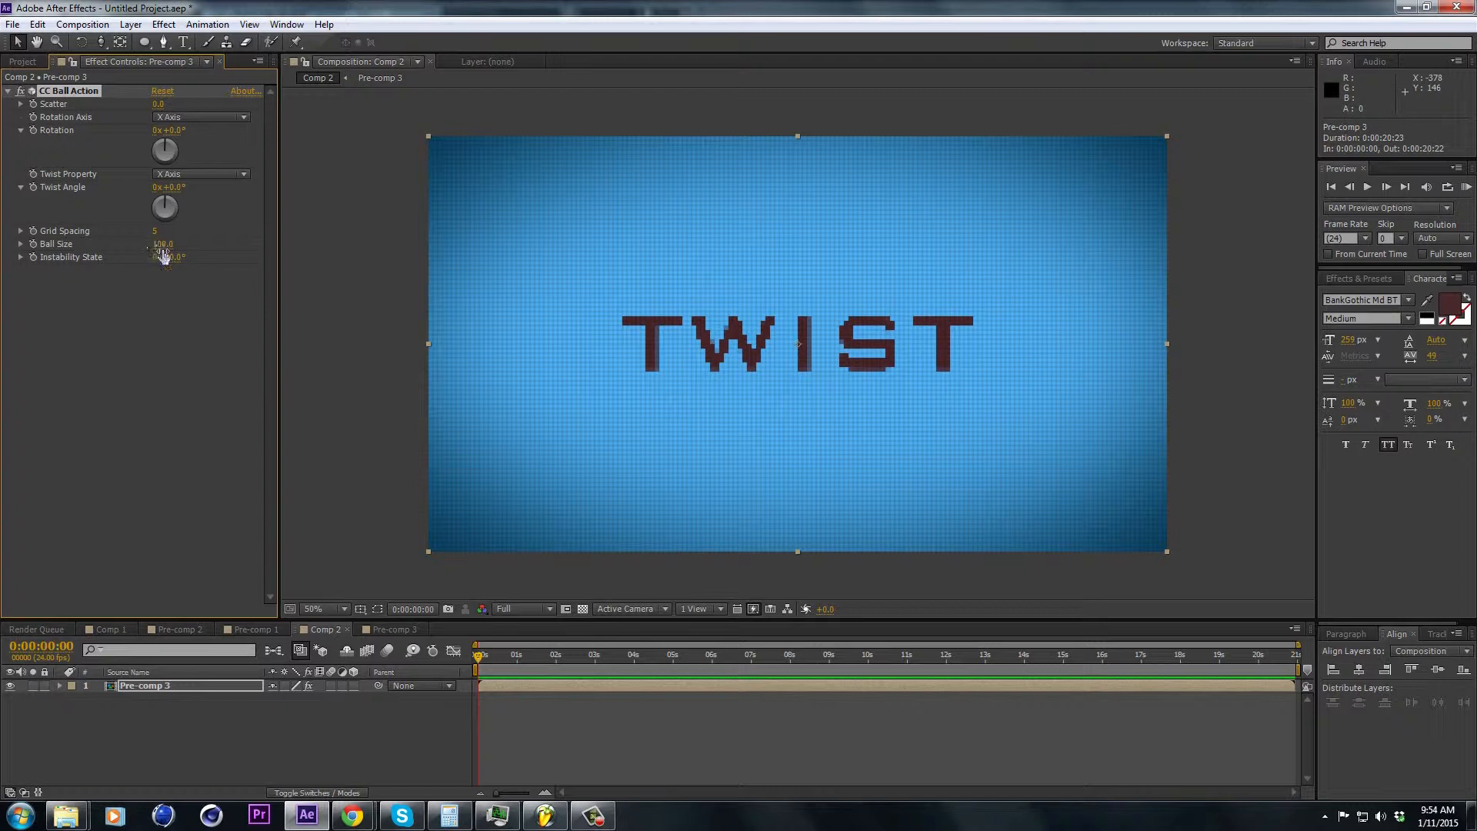
mouse_move(156, 231)
left_mouse_down()
mouse_move(185, 230)
mouse_move(168, 247)
left_mouse_up()
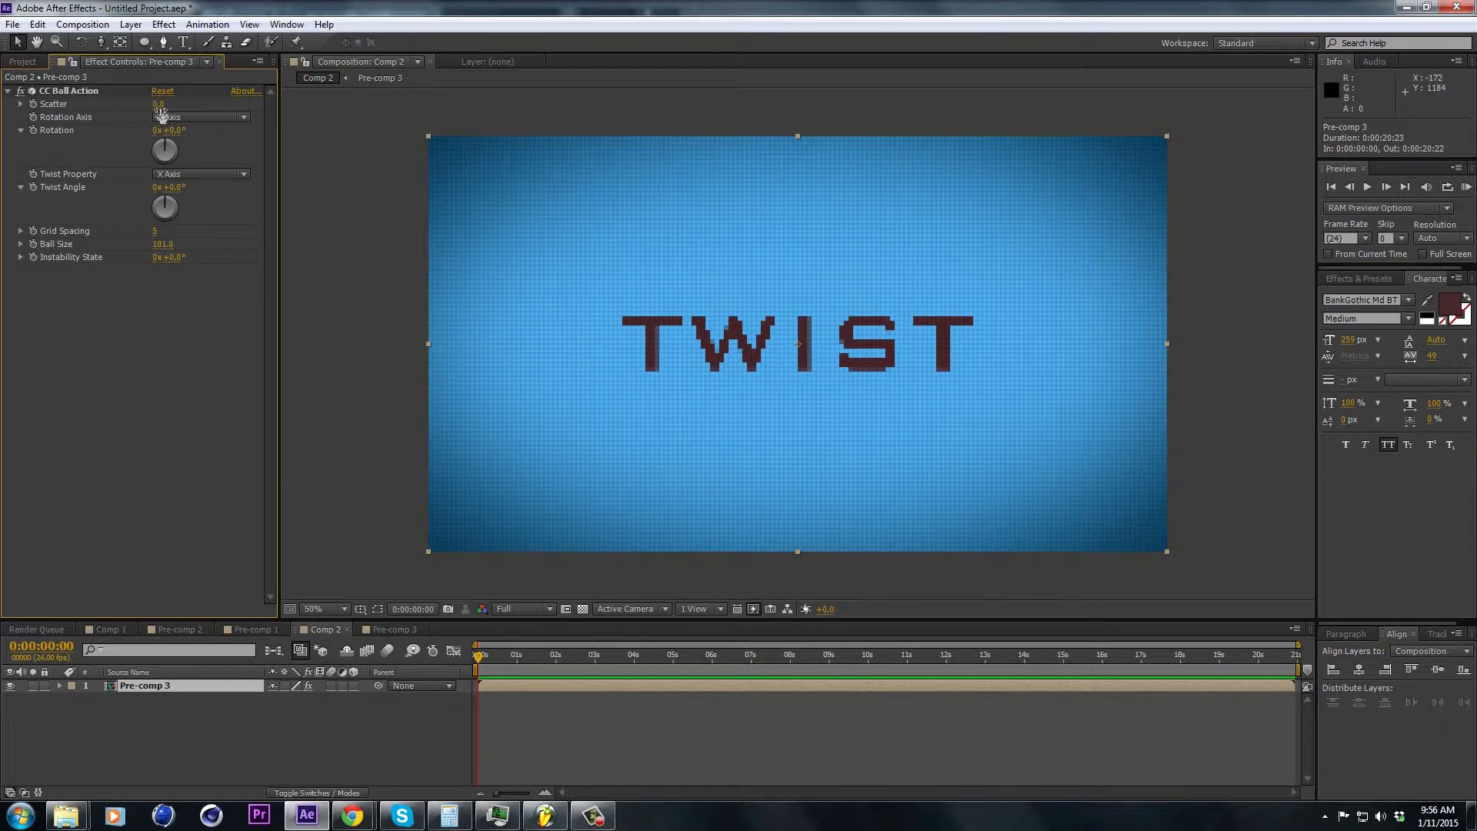
Try a strong Scatter and a -45° Rotation separately on the ball effect, undoing each change
left_click_drag(160, 104, 260, 105)
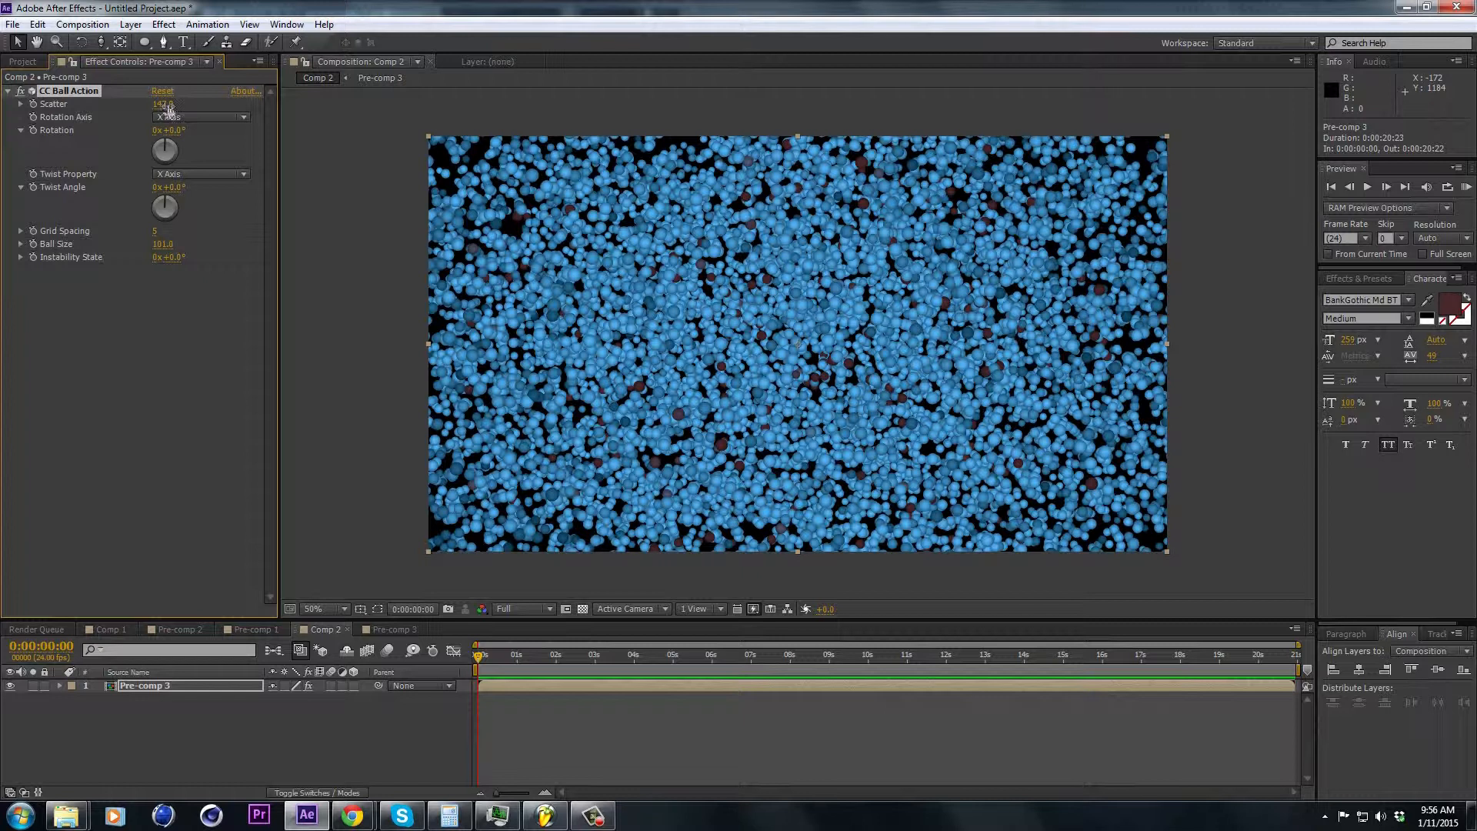
key("ctrl+z")
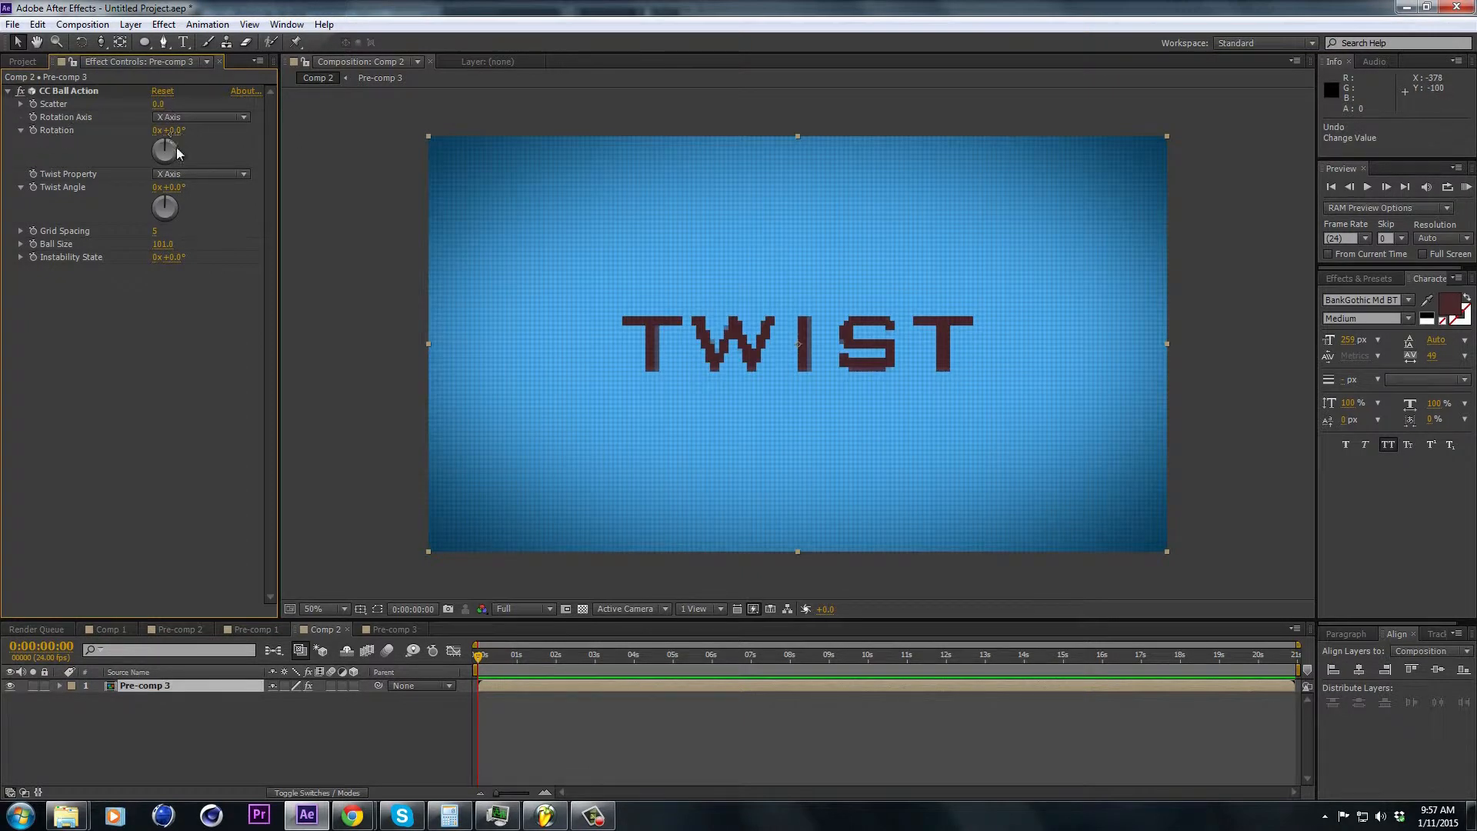
left_click_drag(166, 148, 165, 154)
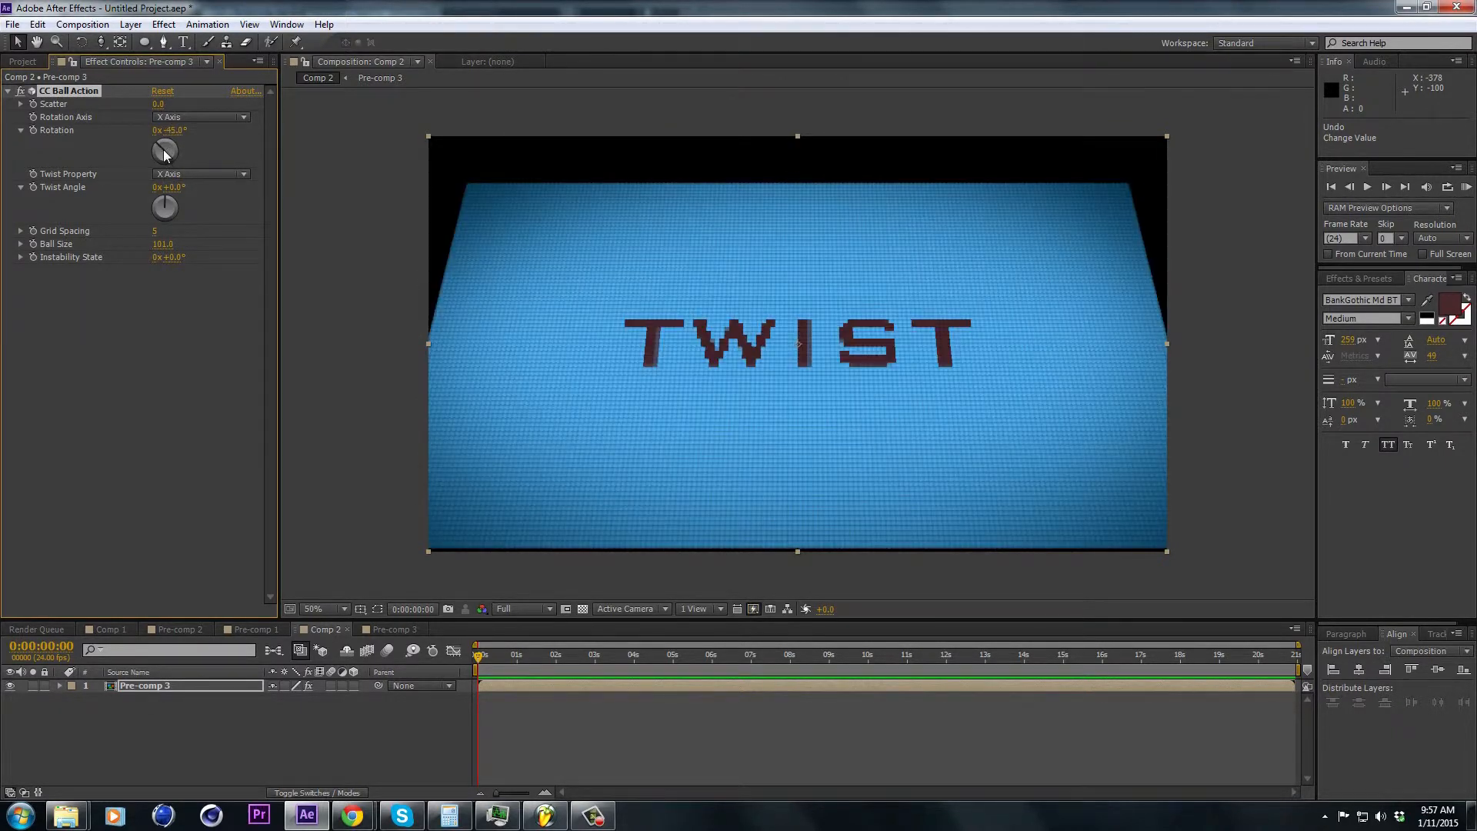
key("ctrl+z")
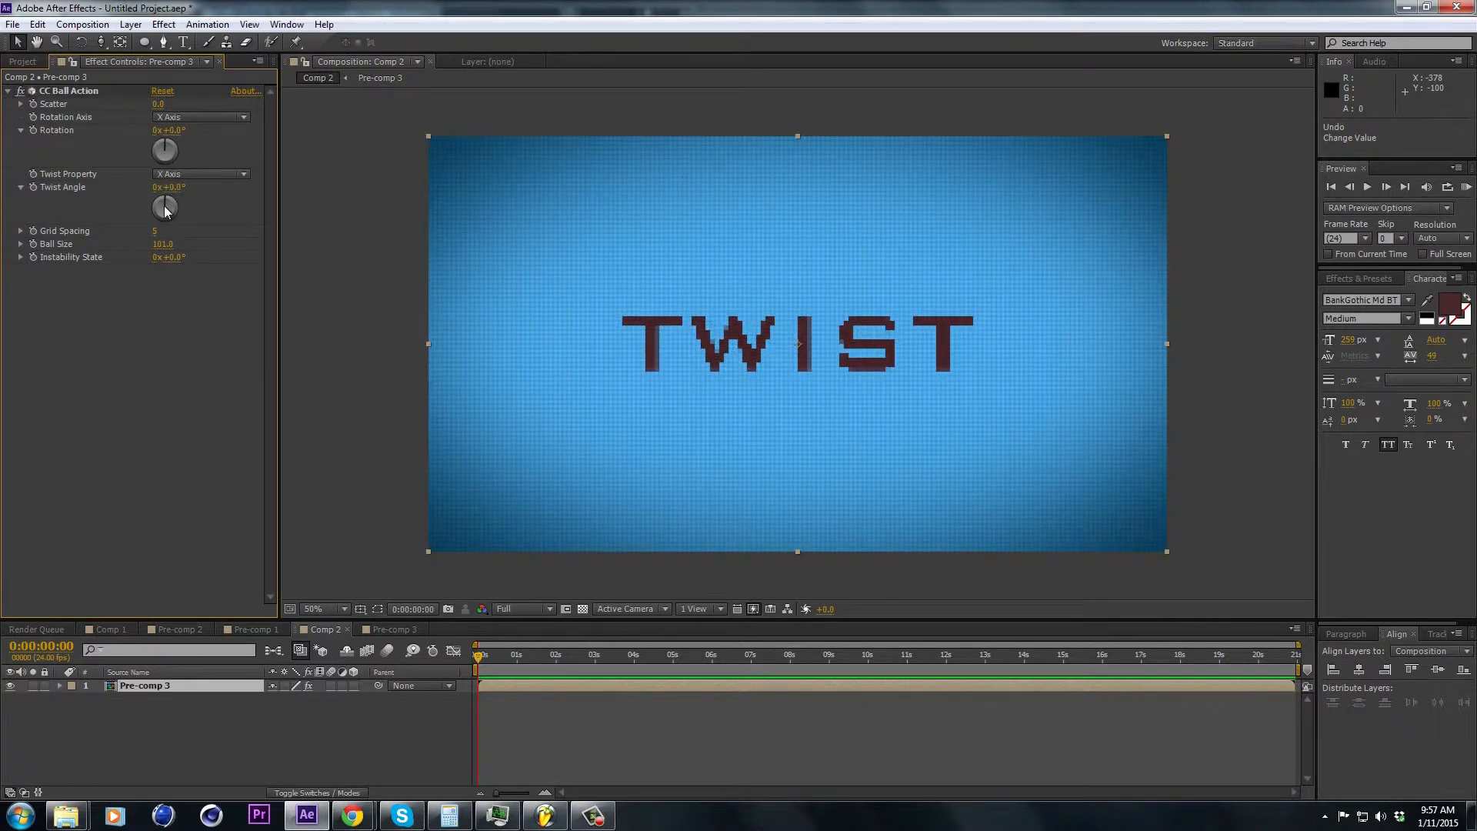
Try a 98° Twist Angle combined with Scatter 16 and a -20° Rotation, and undo these changes
mouse_move(165, 206)
left_mouse_down()
mouse_move(178, 227)
mouse_move(179, 206)
left_mouse_up()
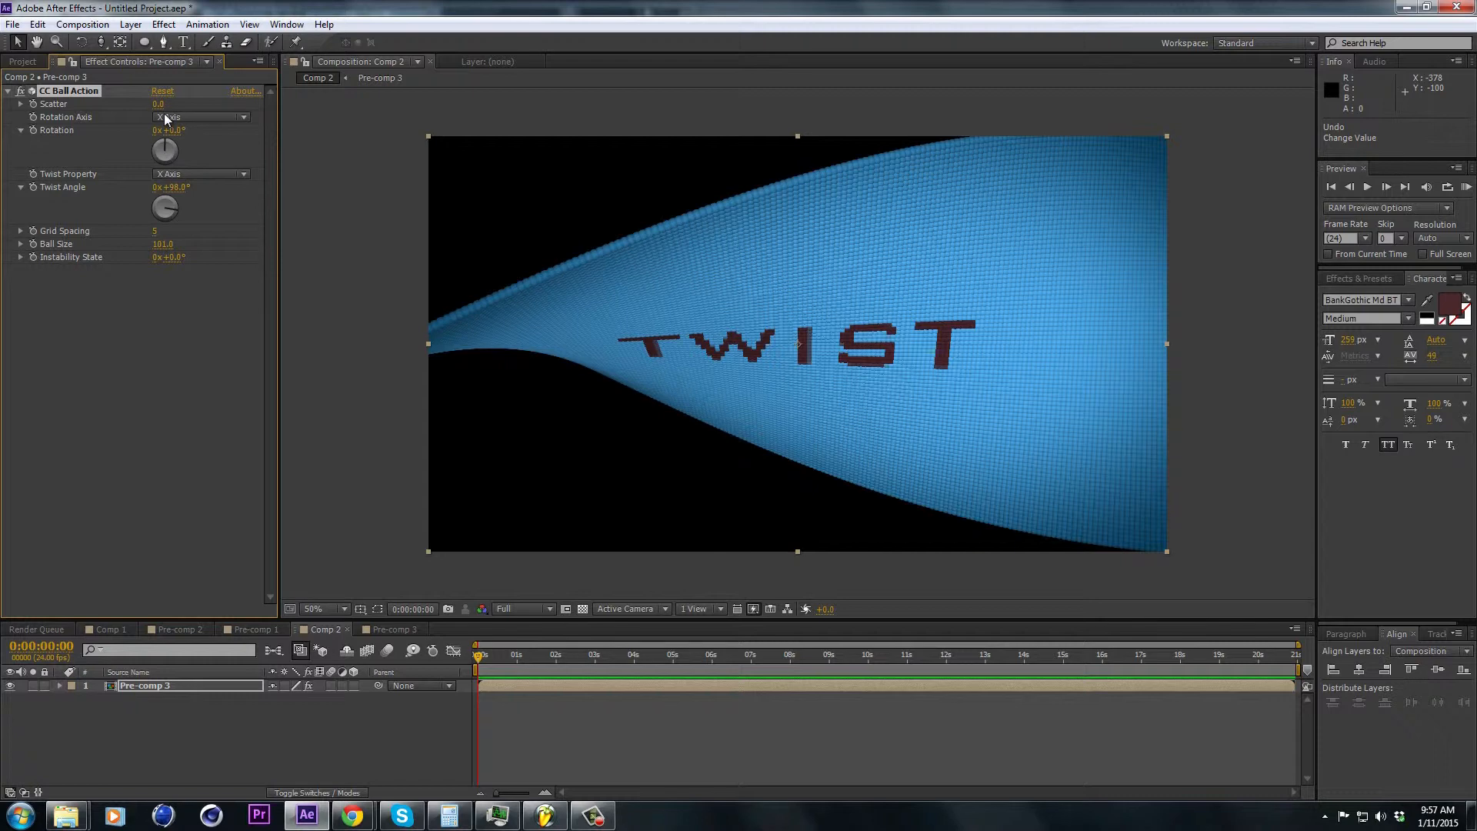
left_click_drag(155, 108, 163, 146)
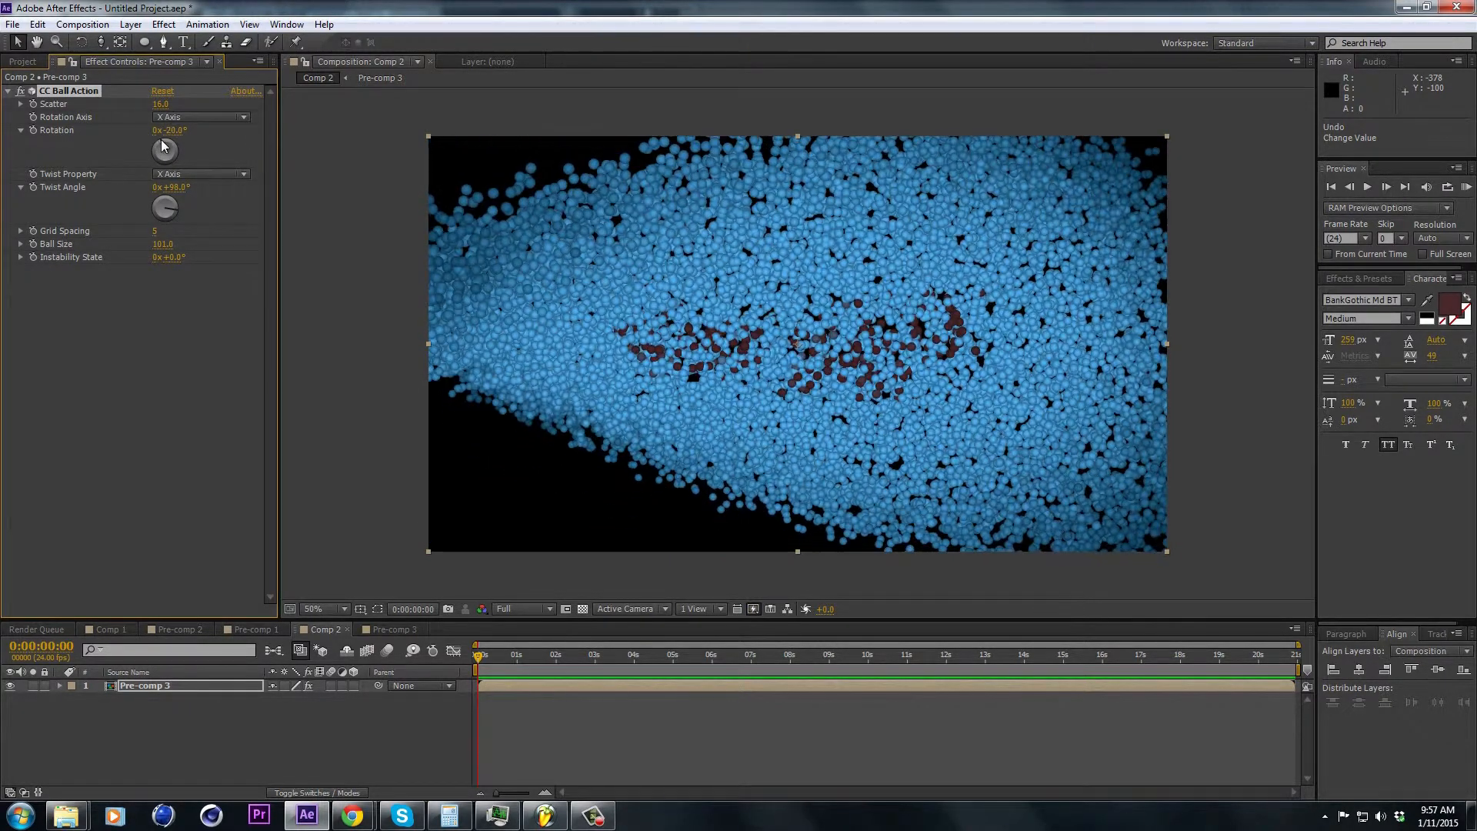
key("ctrl+z")
key("ctrl+z")
key("ctrl+z")
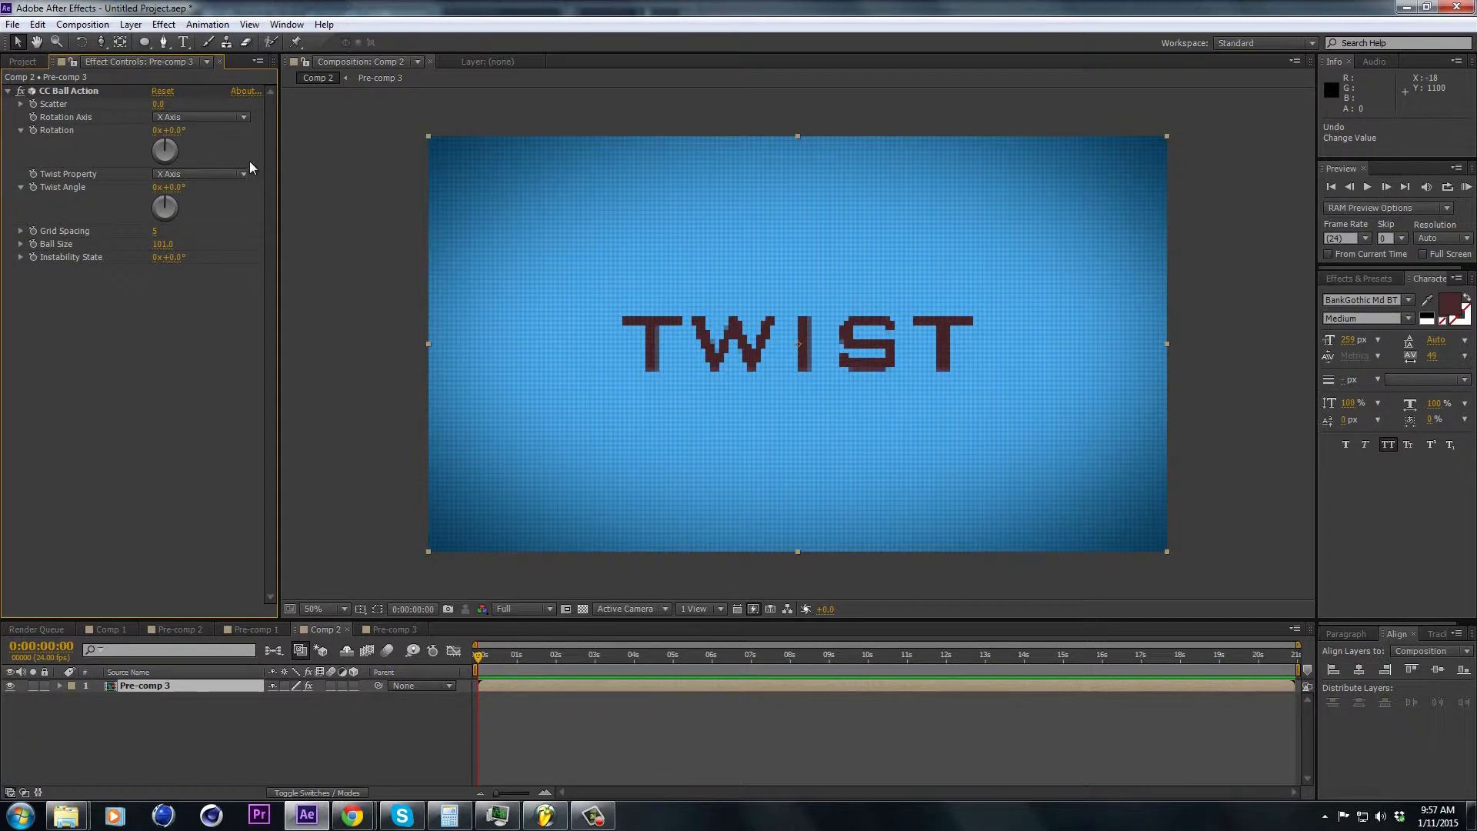
Set a keyframe for Scatter at value 0 at the 6-second mark in Comp 2
left_click(112, 632)
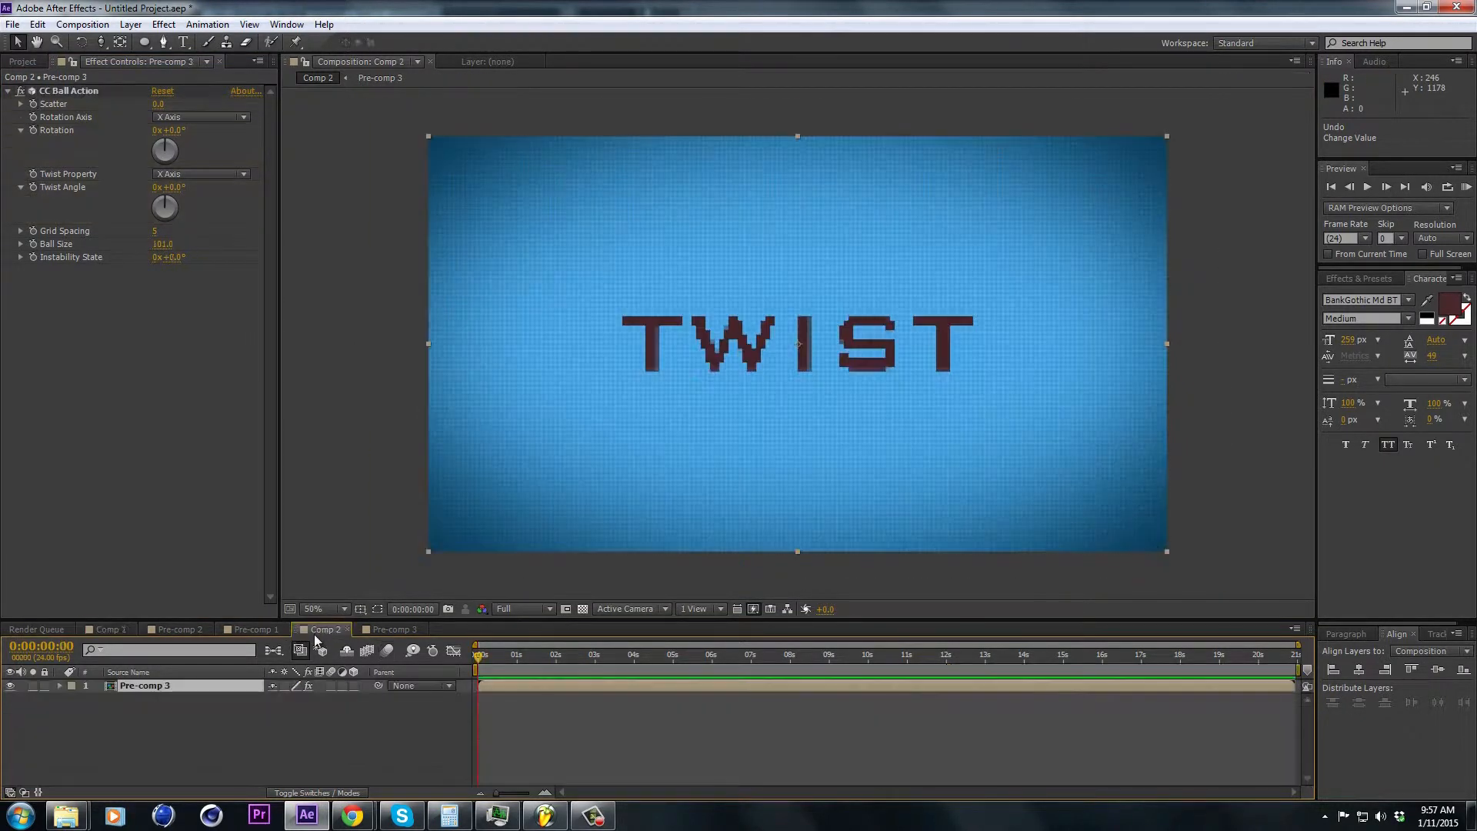
left_click(317, 631)
left_click(48, 104)
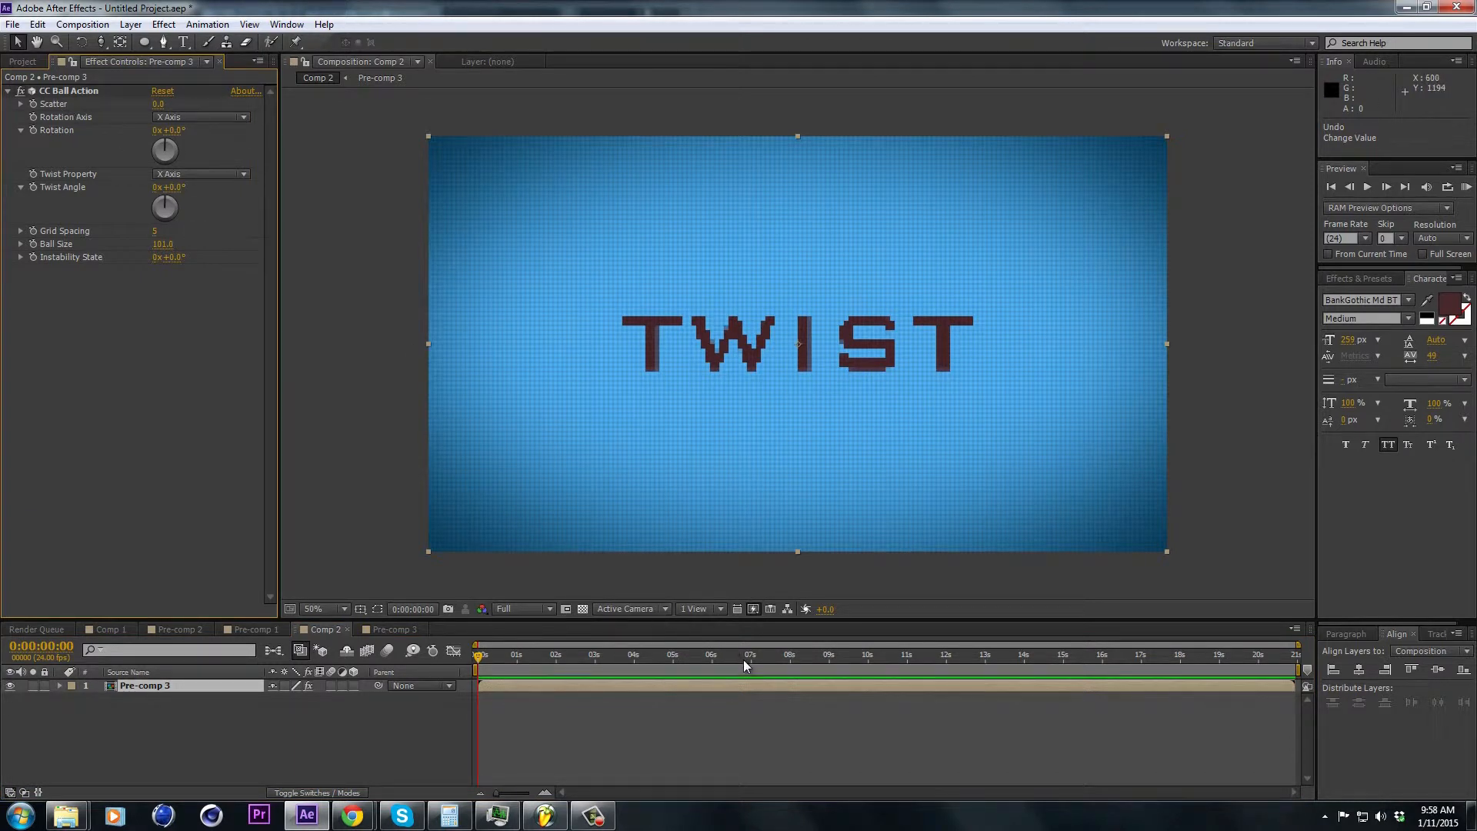
left_click(711, 654)
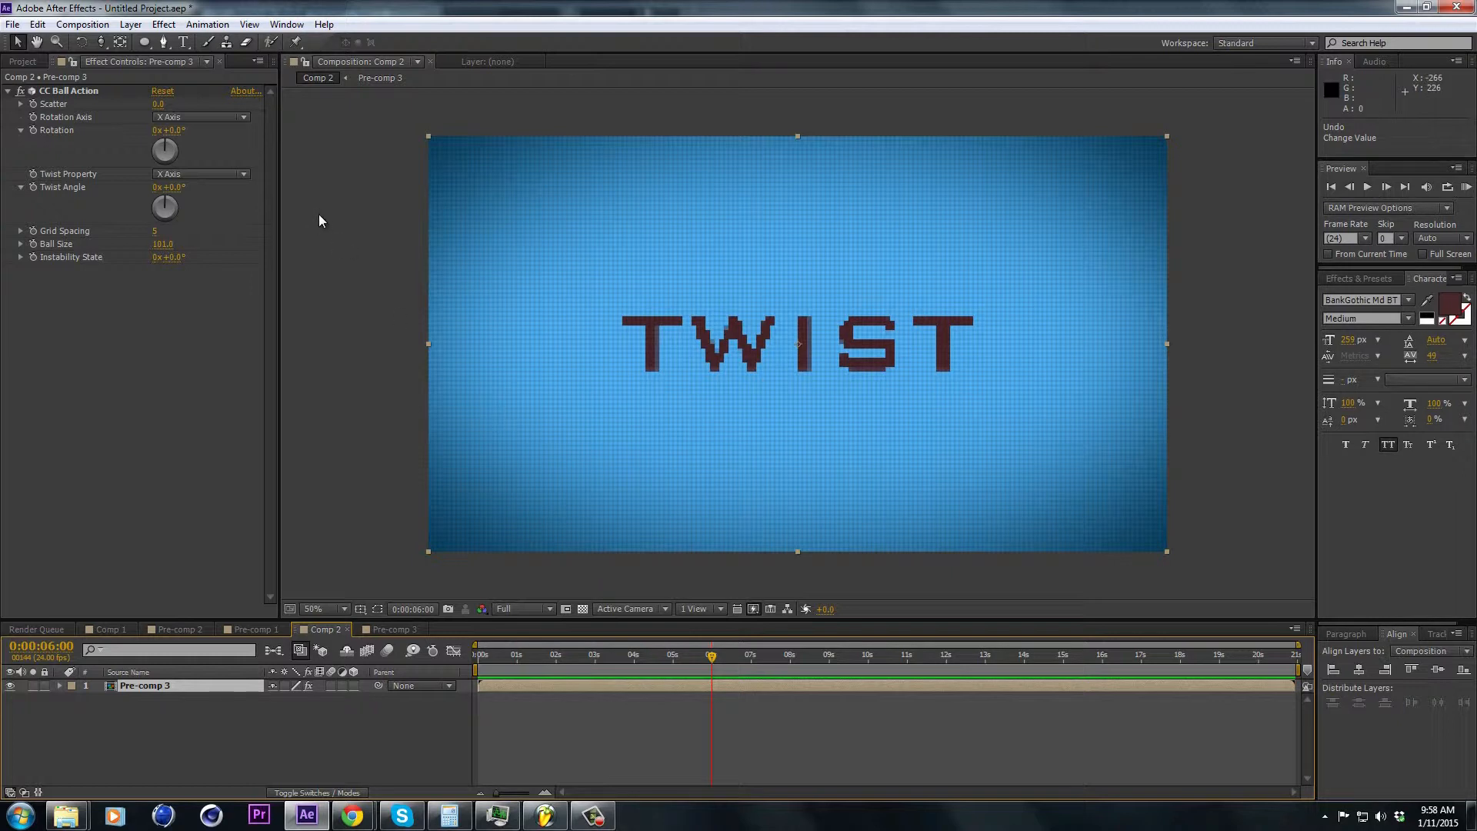
left_click(32, 103)
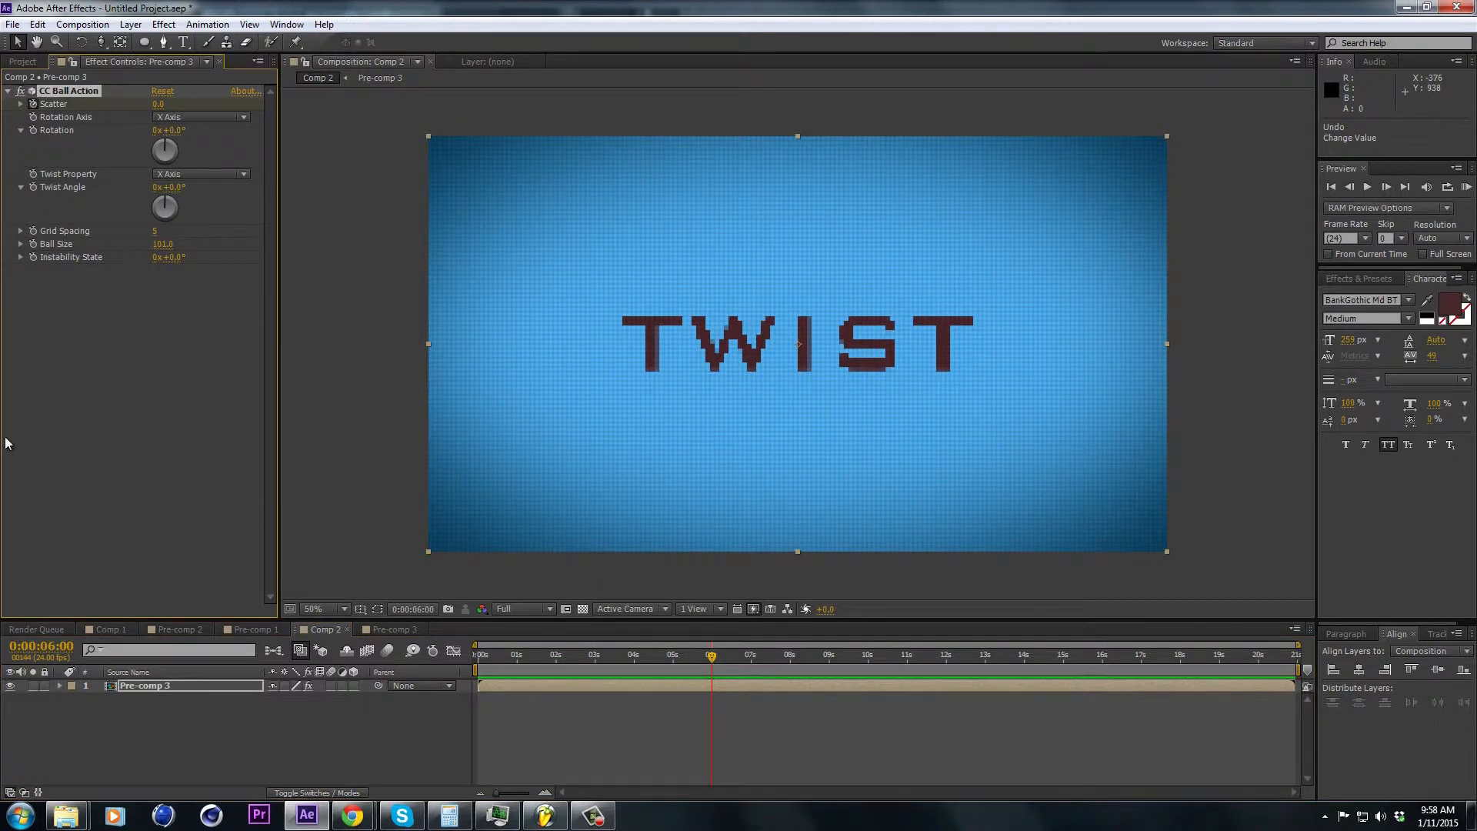
Expand the pre-composed layer and reveal the effect's Scatter property in the timeline
left_click(56, 686)
left_click(59, 685)
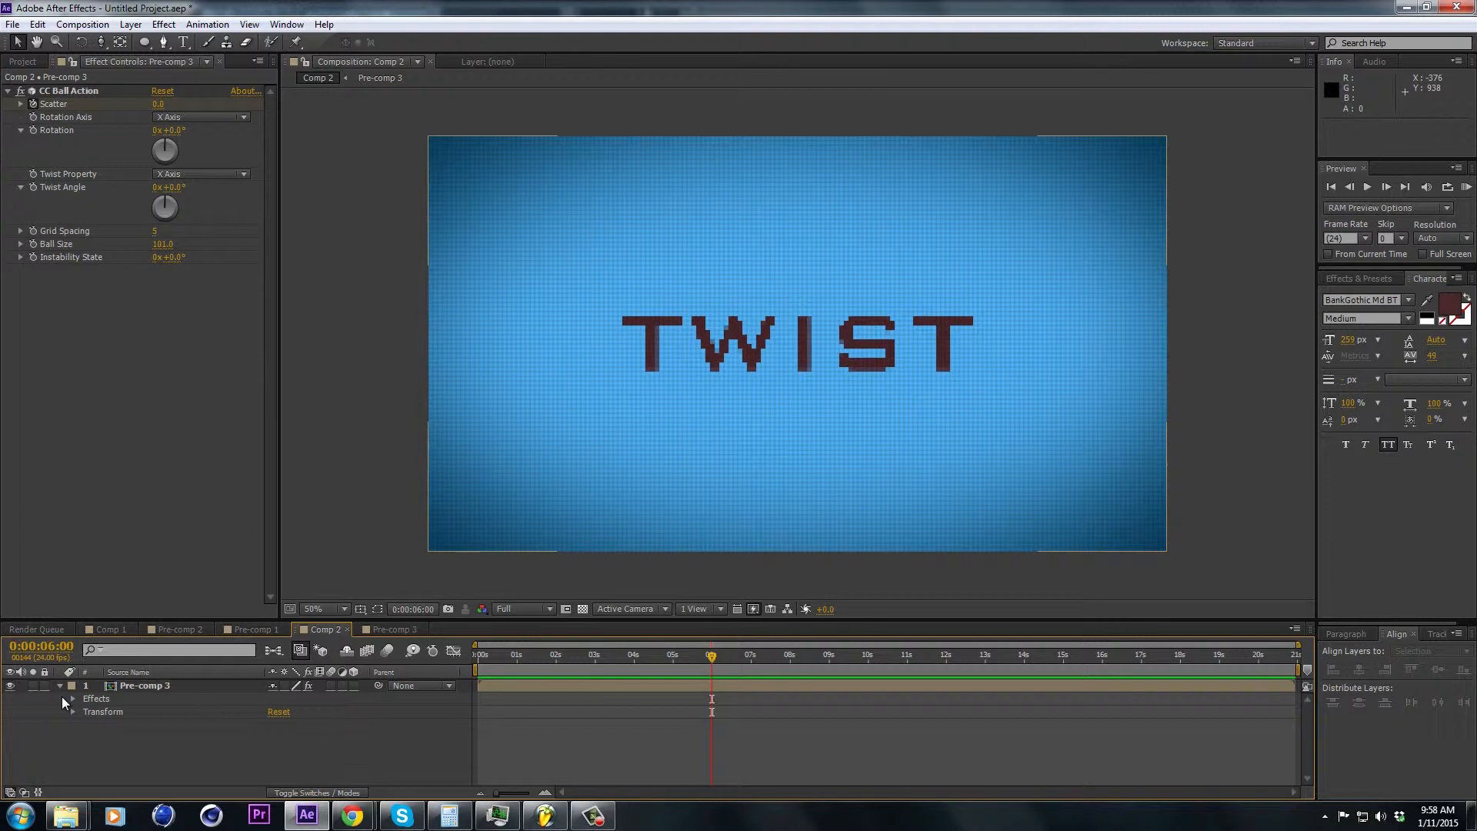
right_click(52, 104)
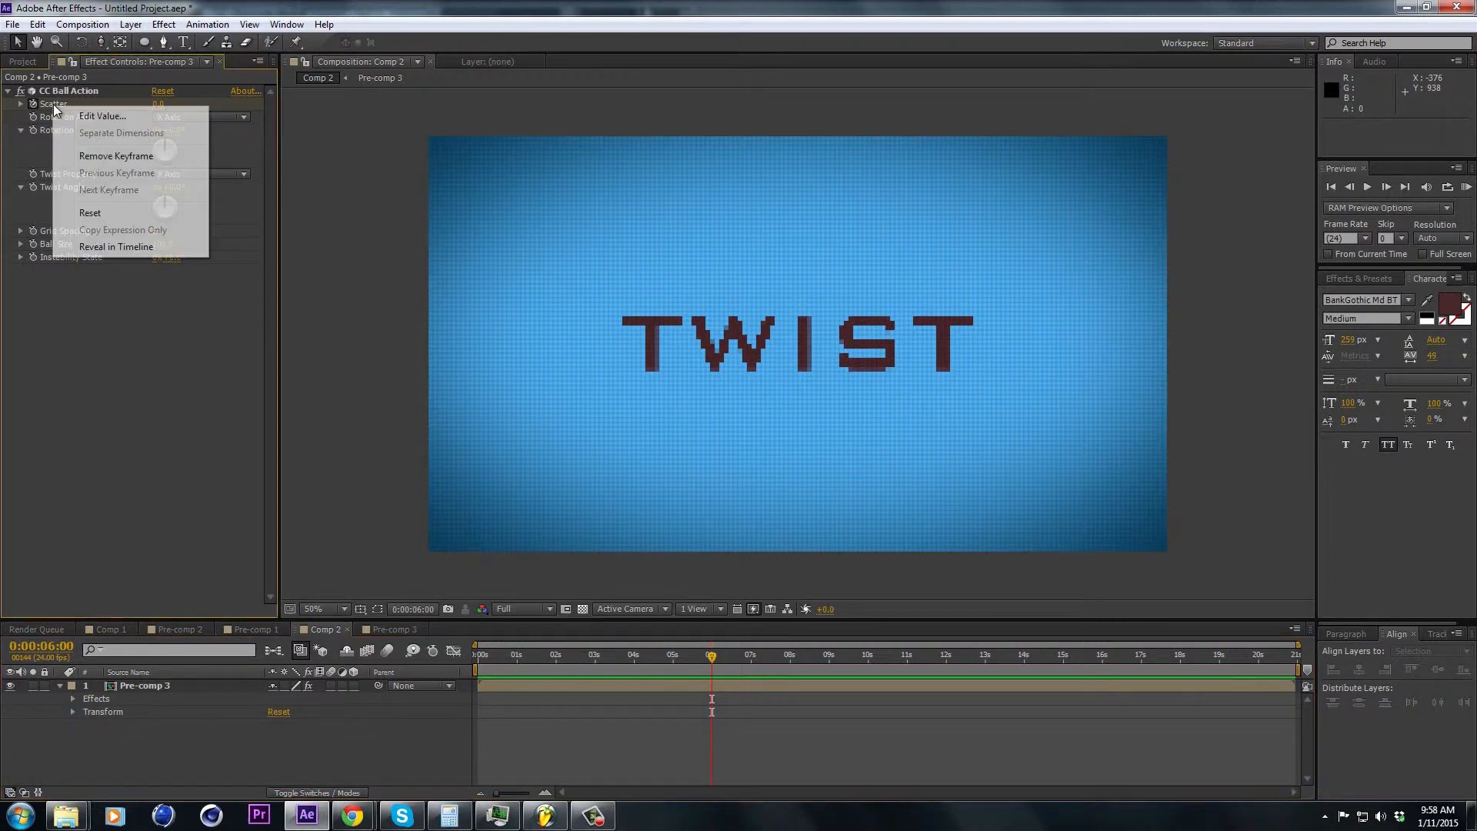
left_click(119, 246)
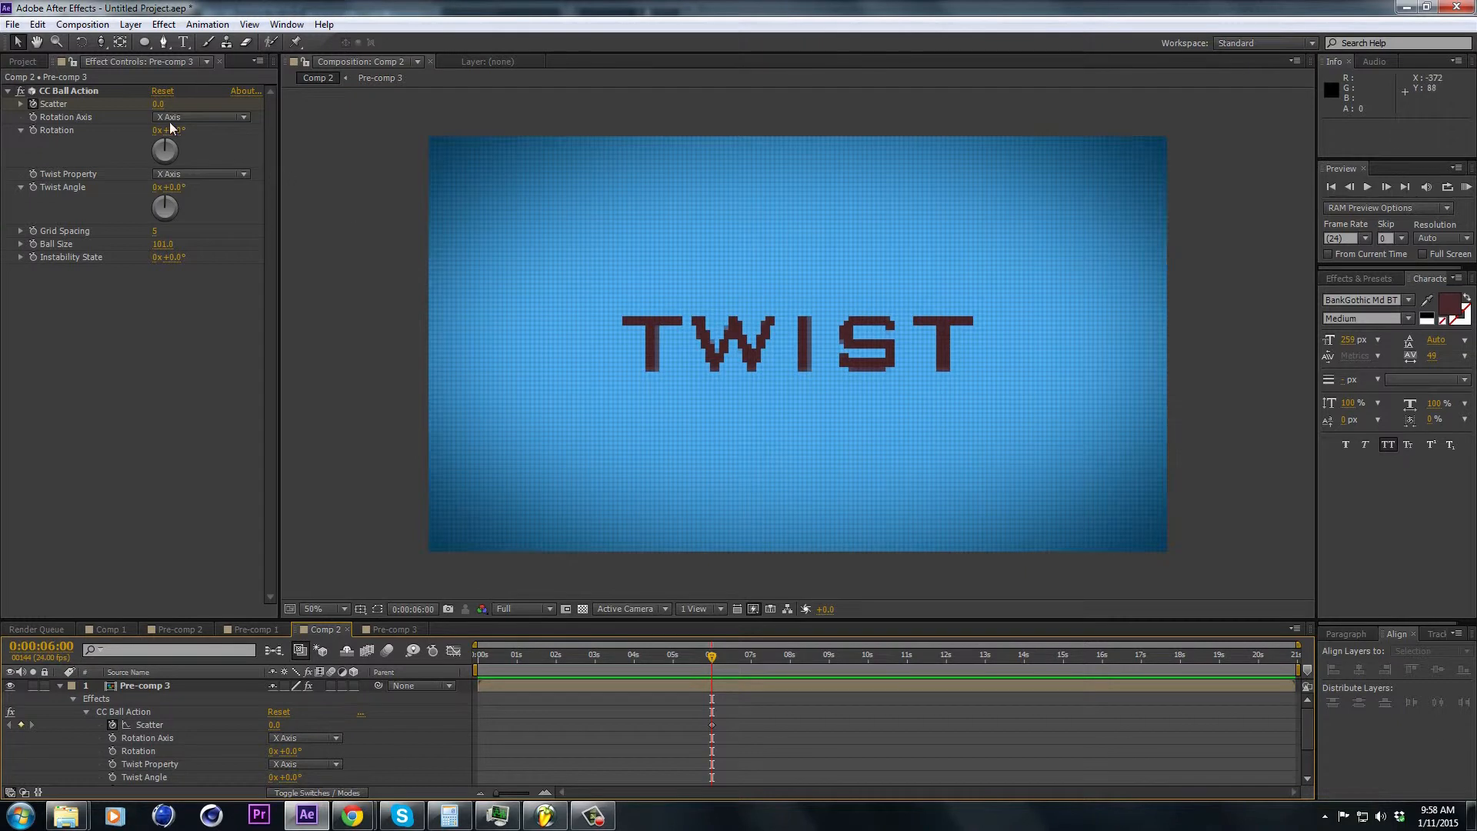
Try a Scatter value of -56 at the 6-second keyframe and undo it
left_click_drag(158, 104, 140, 131)
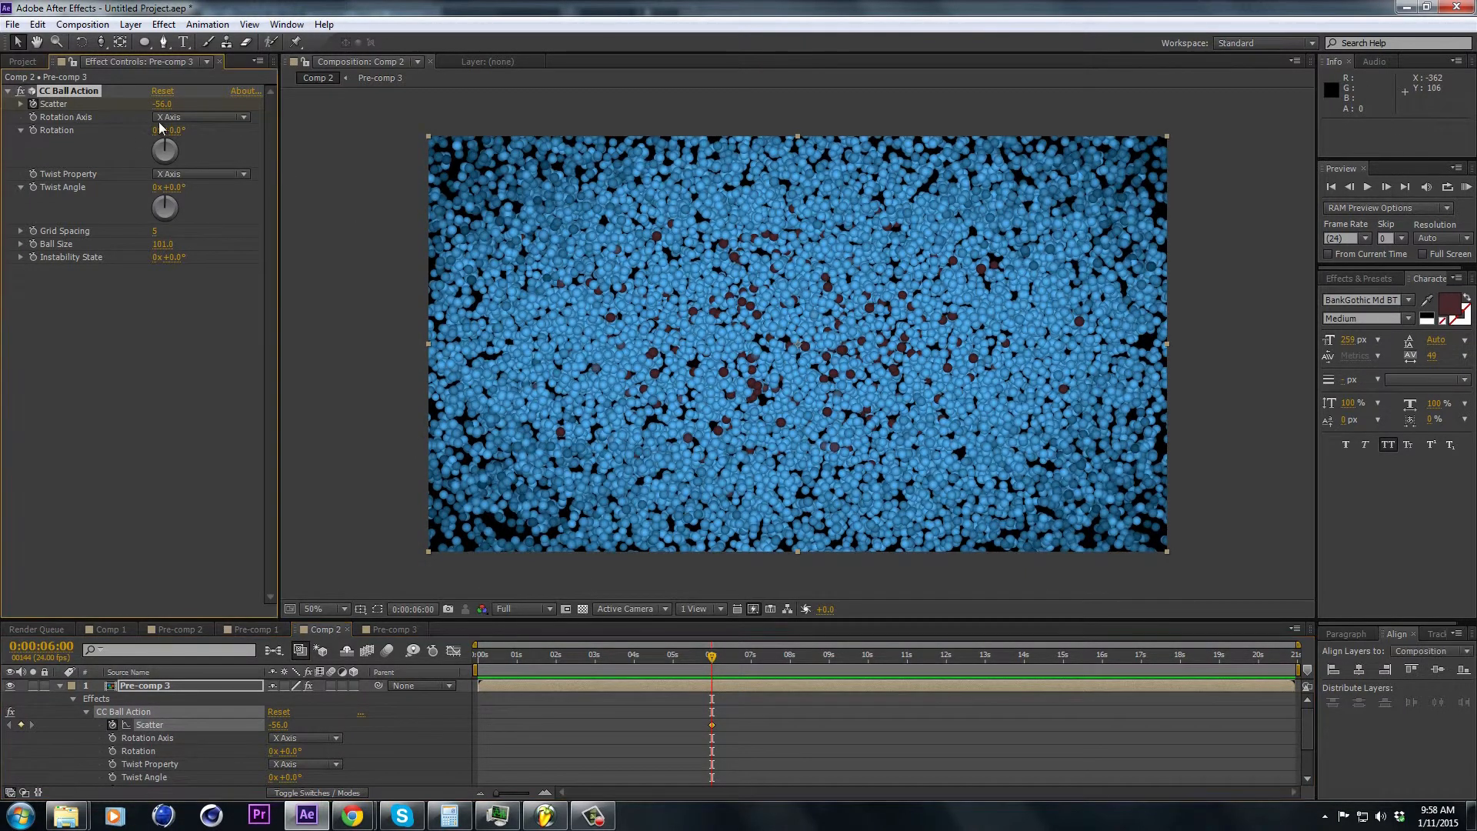
key("ctrl+z")
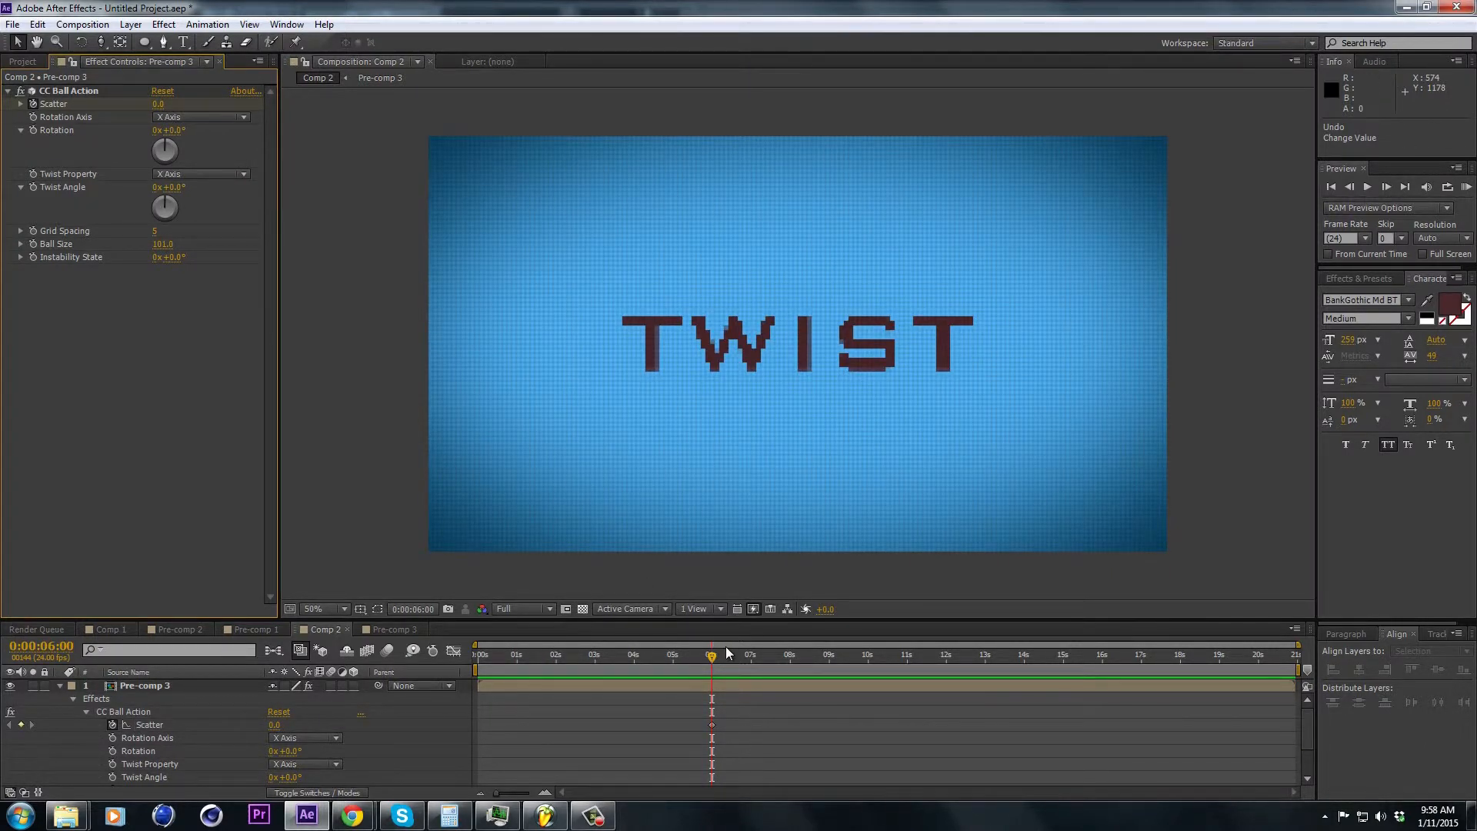
Keyframe Scatter at 837 at the 0-second mark and preview the resulting animation
left_click_drag(718, 721, 694, 729)
left_click(701, 728)
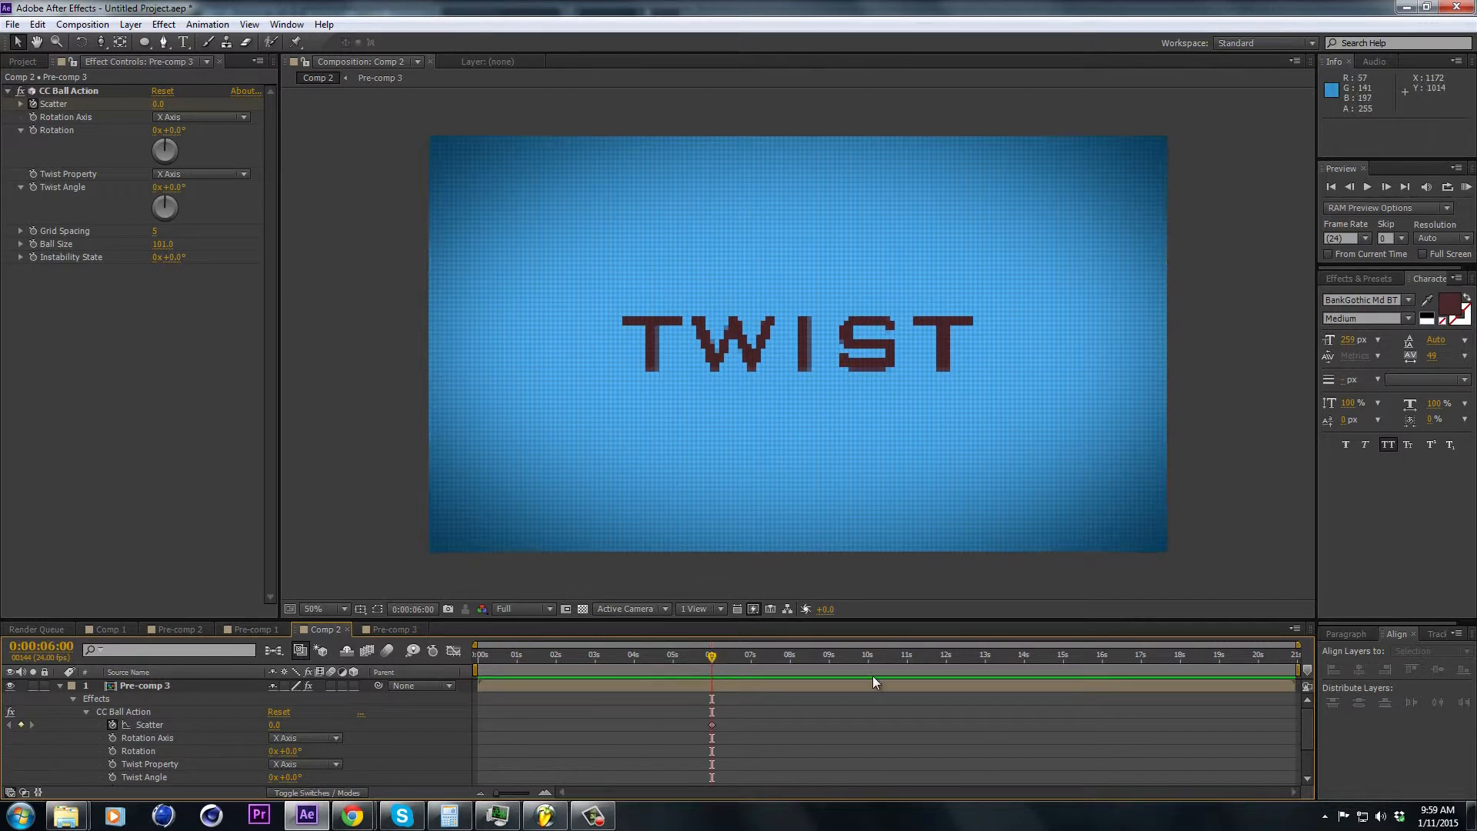
left_click_drag(709, 655, 636, 657)
left_click_drag(480, 663, 477, 661)
left_click(33, 104)
left_click_drag(158, 104, 614, 33)
left_click_drag(158, 106, 317, 81)
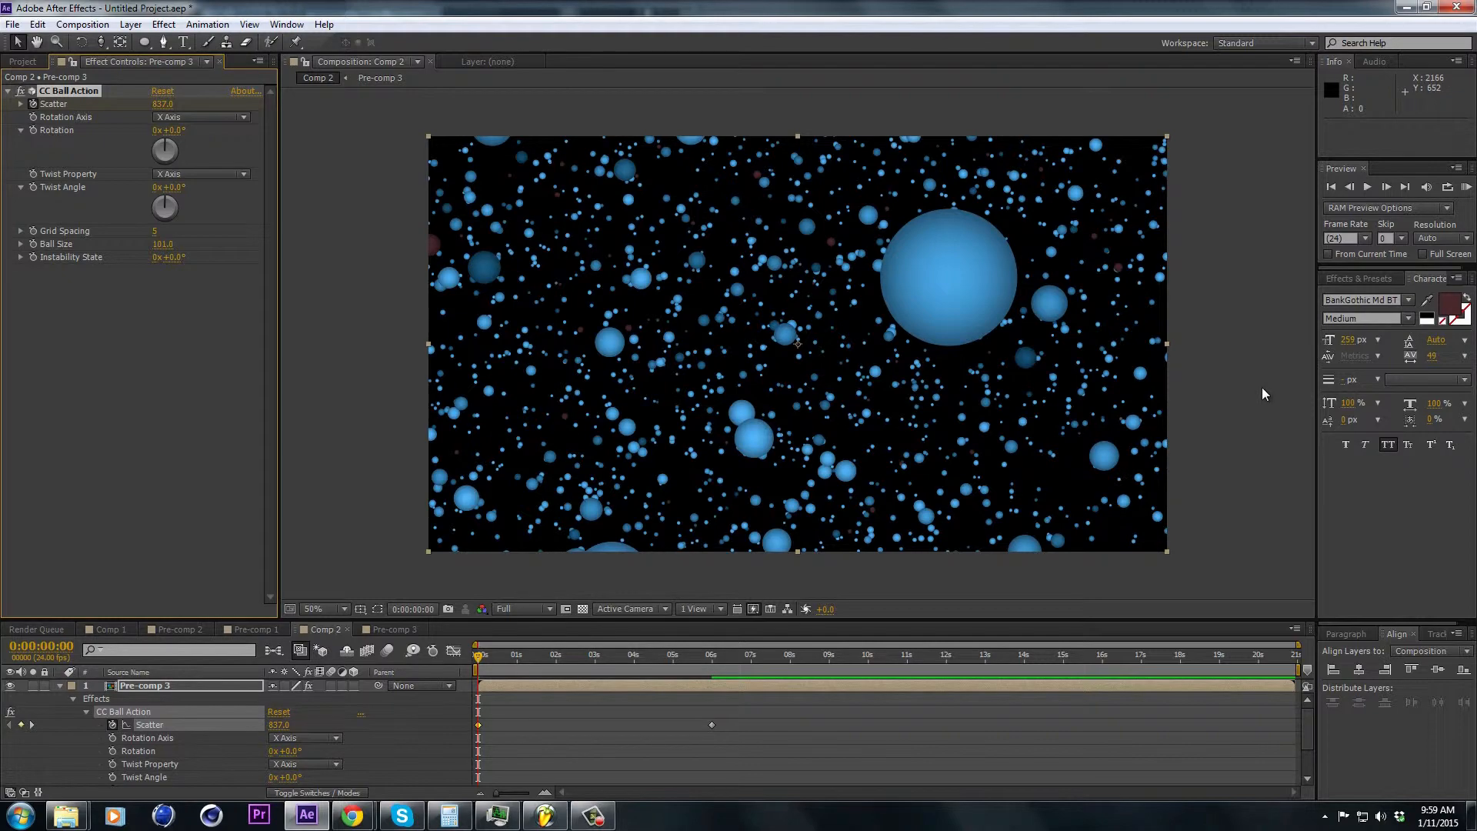
key("space")
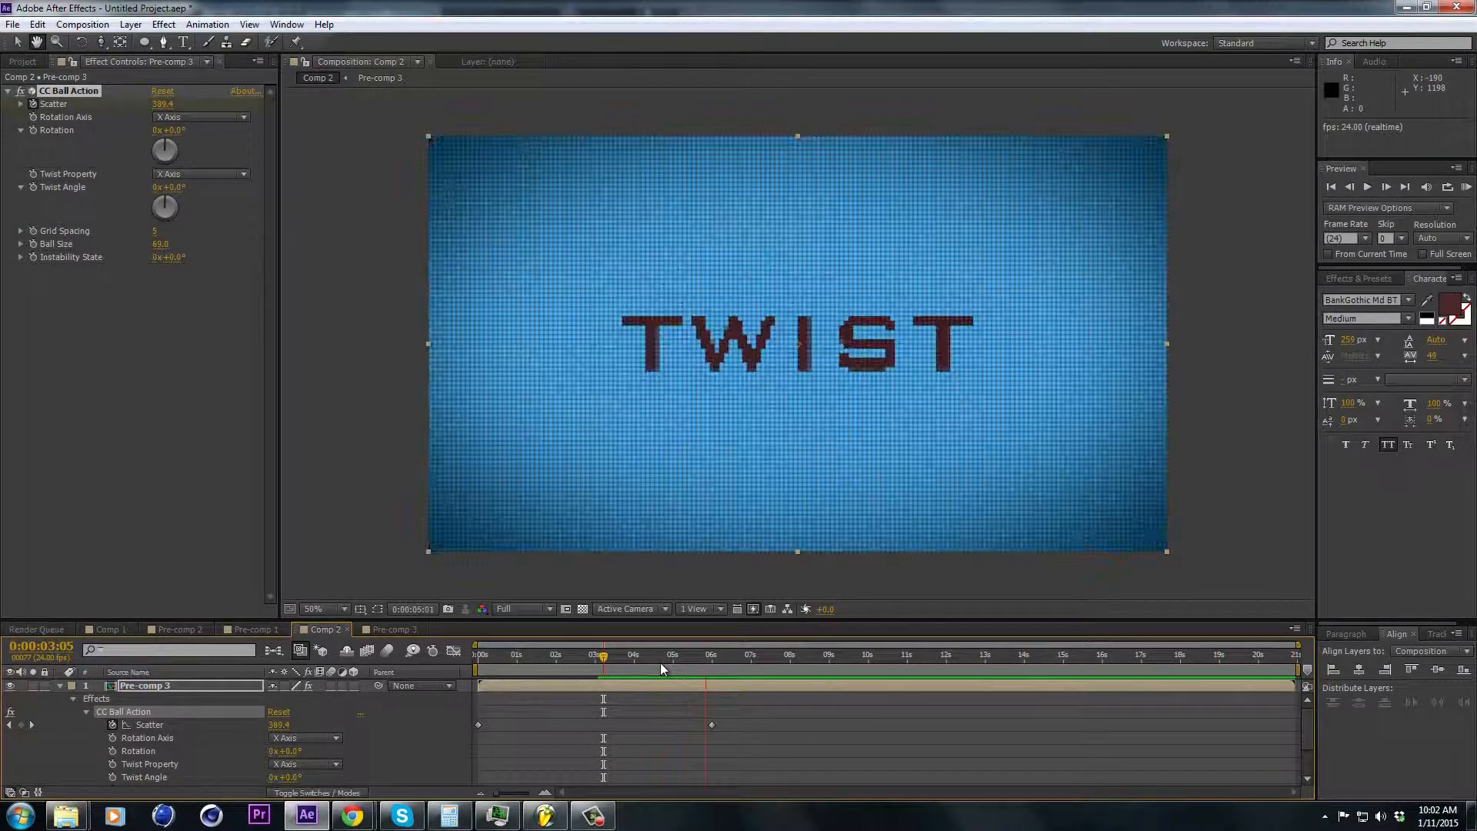
key("space")
Add a Scatter keyframe at 0:00:01:22 and shift it to 0:00:03:23
mouse_move(530, 654)
left_mouse_down()
mouse_move(577, 657)
mouse_move(473, 656)
mouse_move(557, 663)
left_mouse_up()
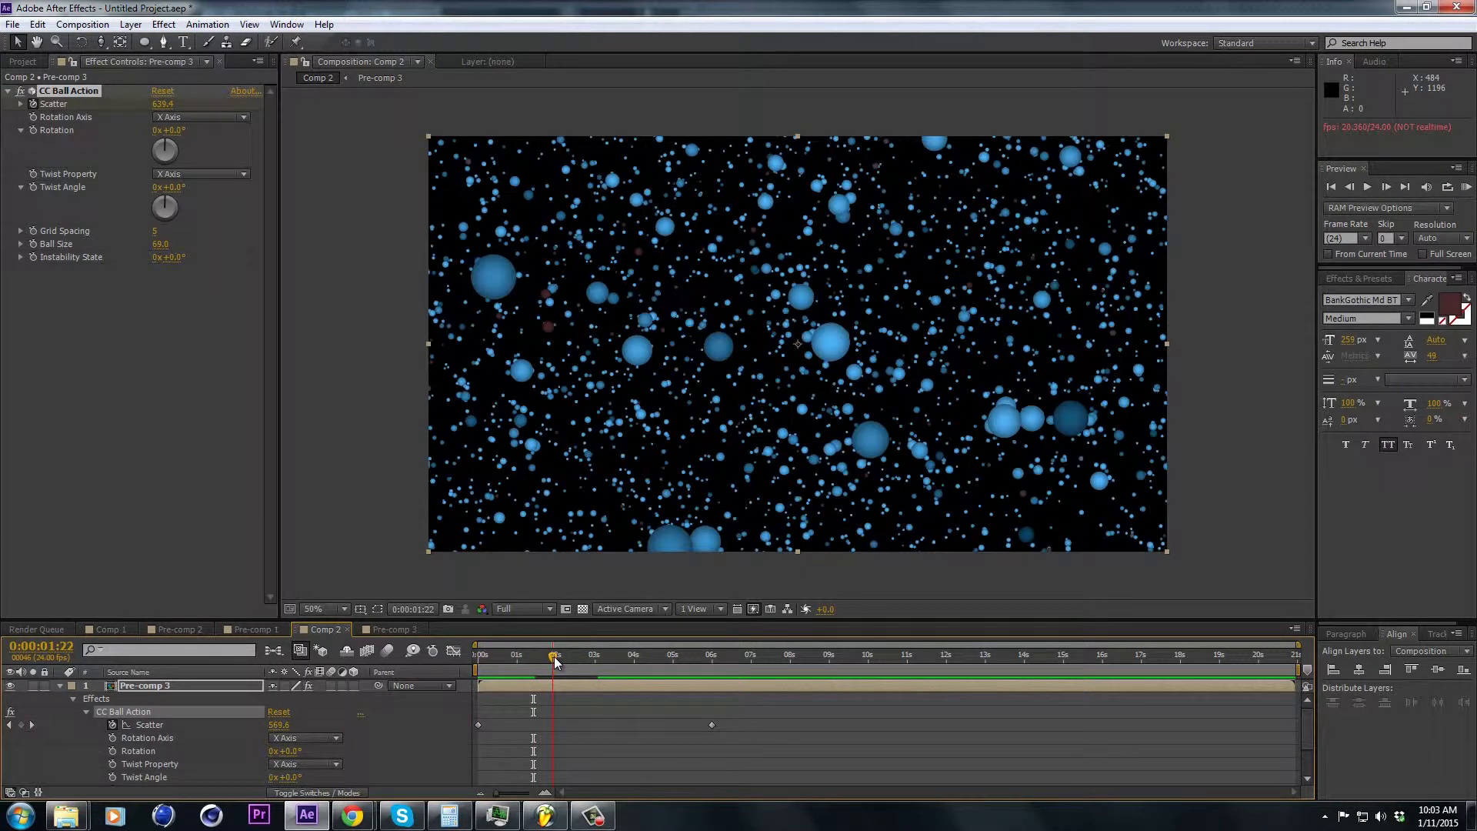
left_click(21, 725)
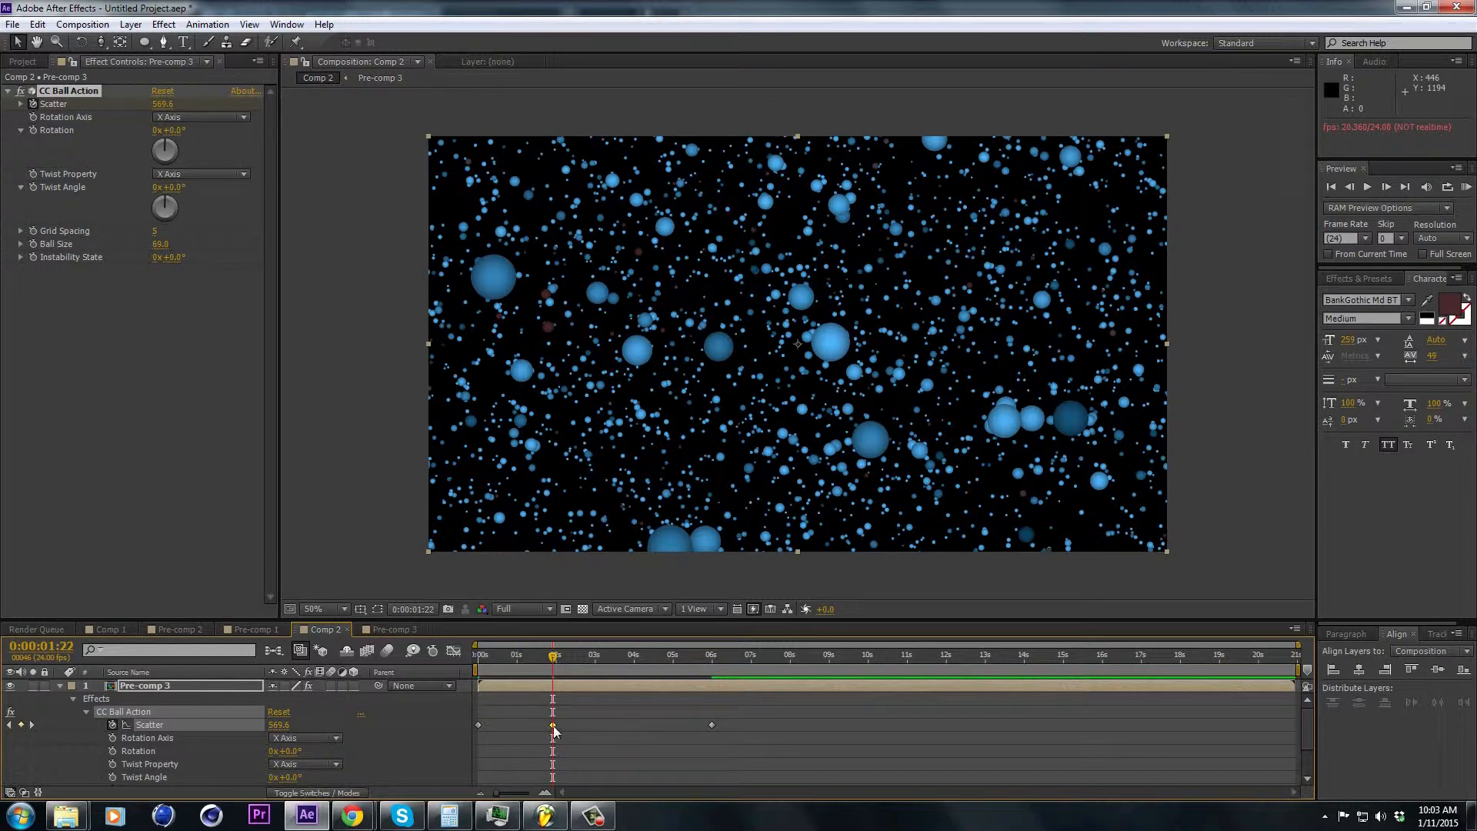
left_click_drag(553, 724, 598, 726)
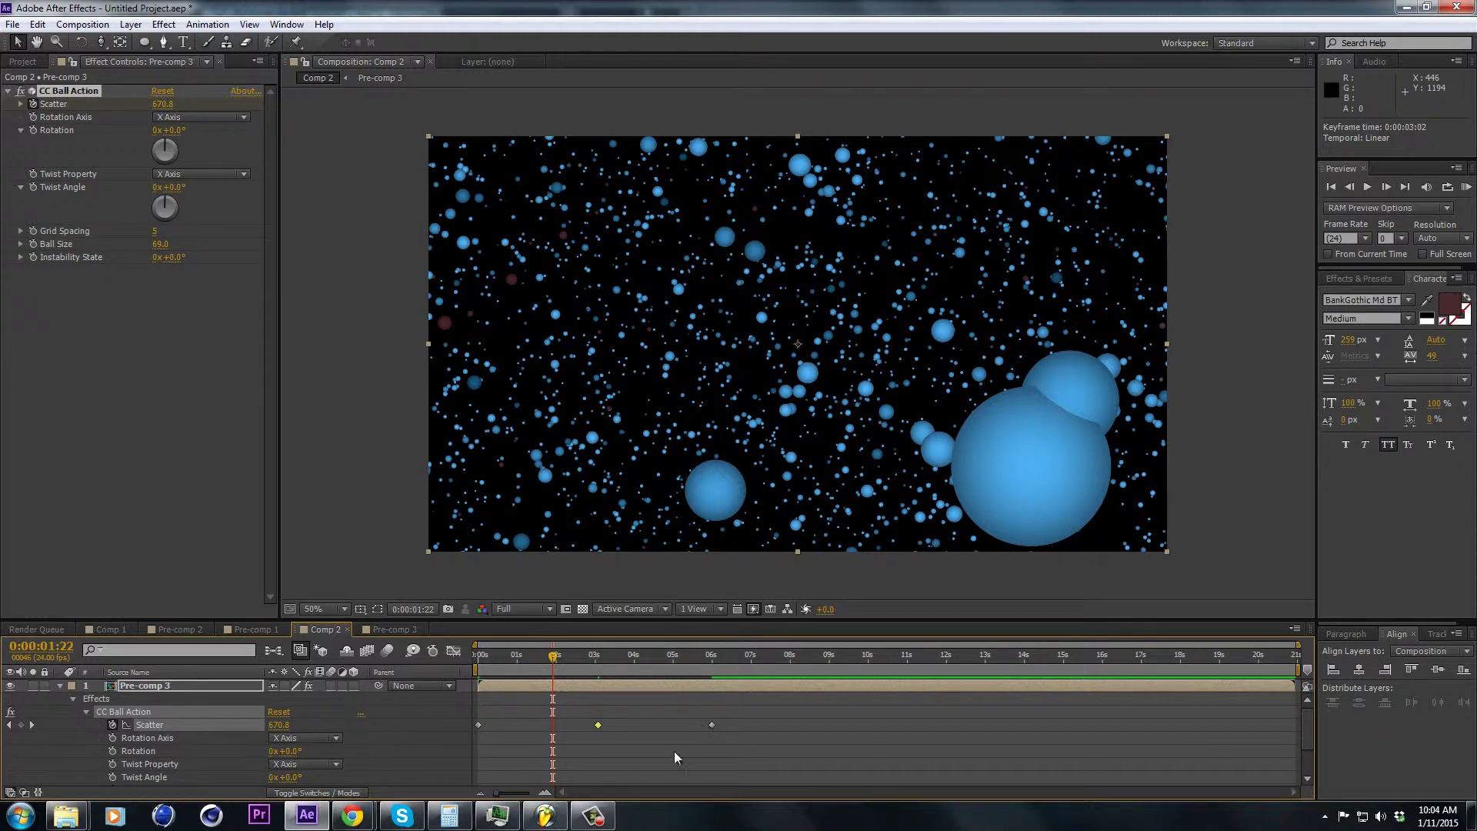
left_click_drag(599, 724, 553, 725)
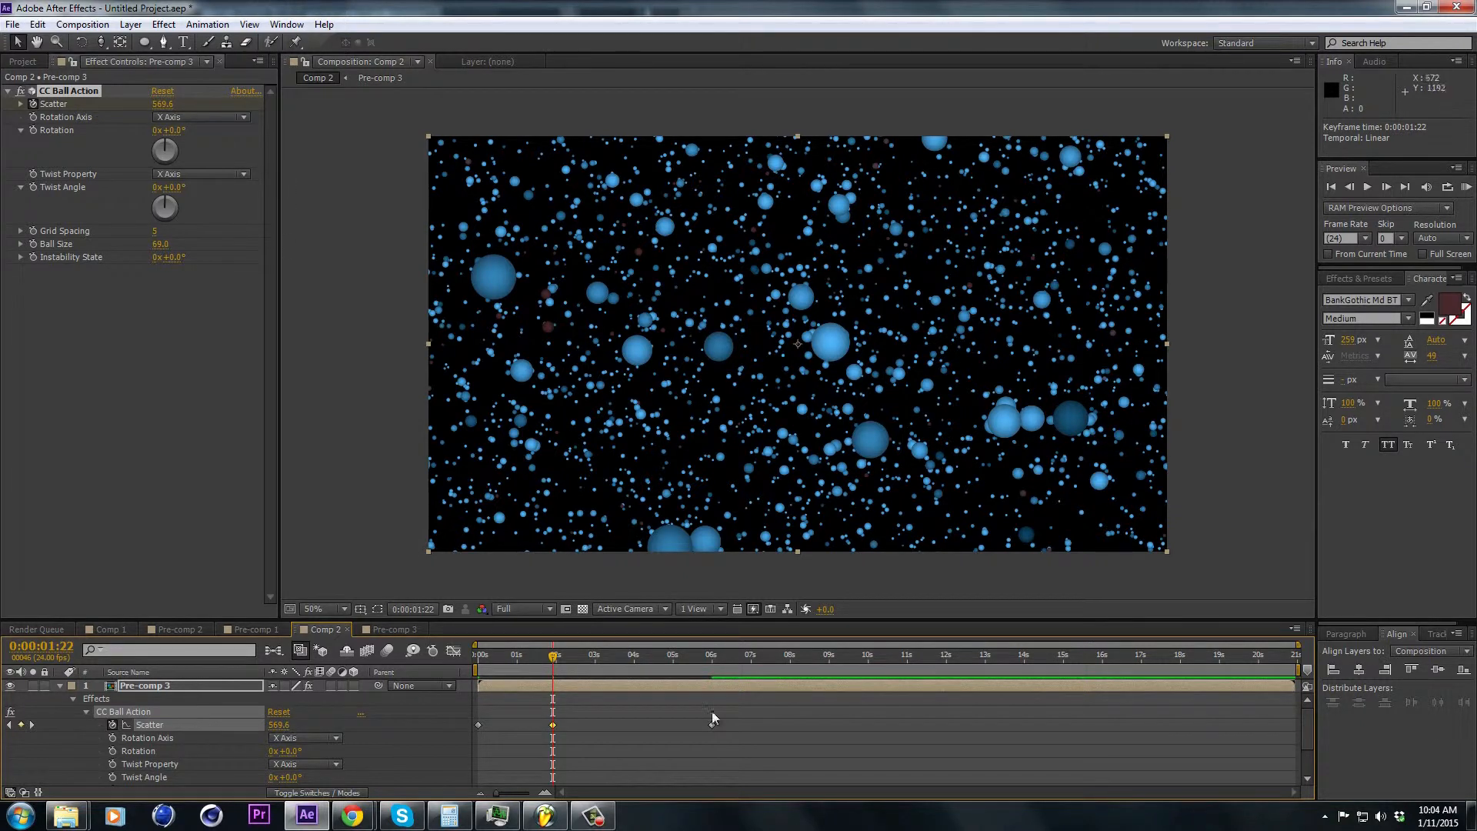
left_click_drag(552, 727, 632, 722)
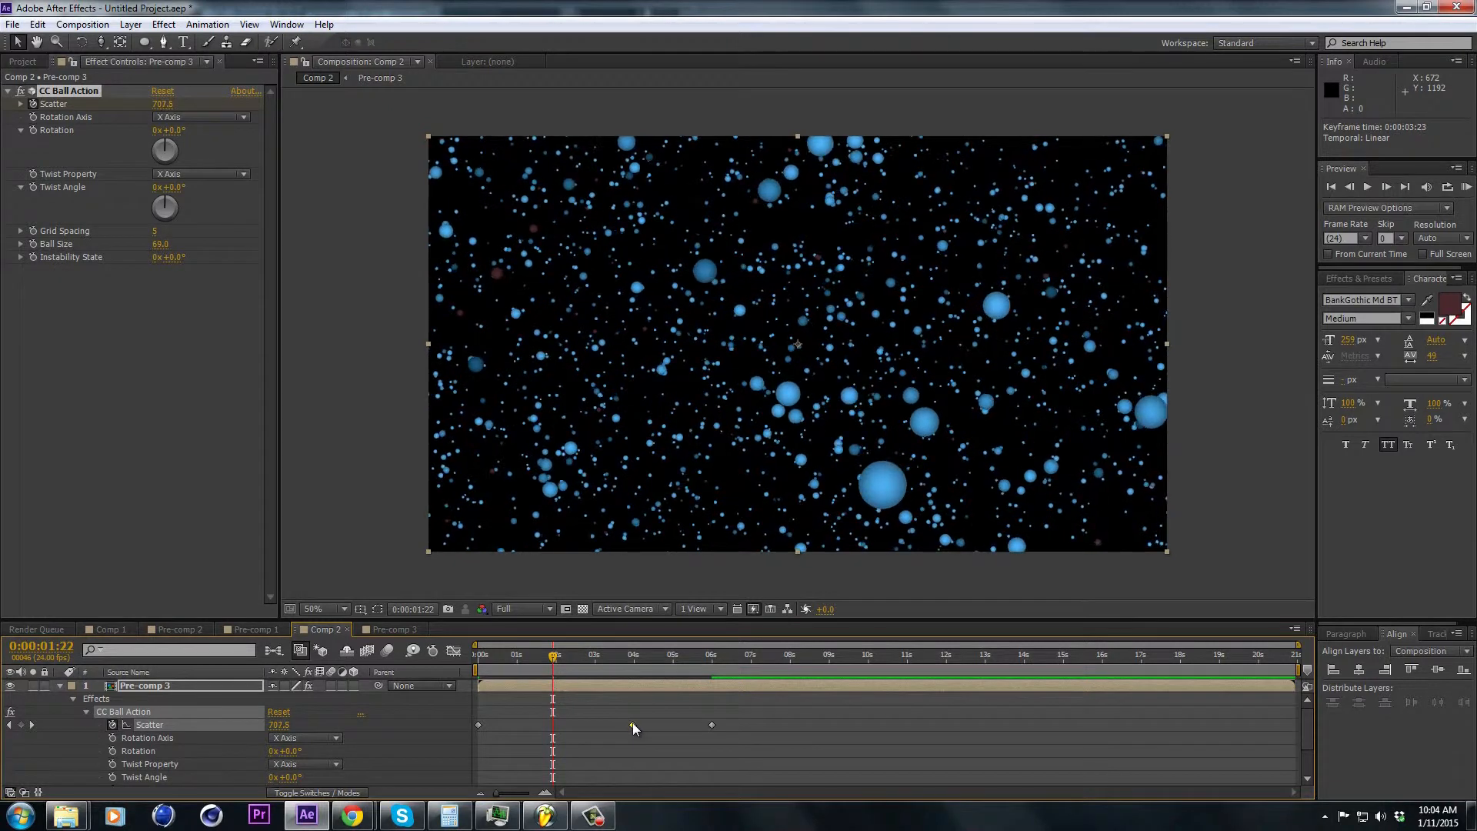
Add another Scatter keyframe at 0:00:05:12 and move the last Scatter keyframe to 0:00:07:02
left_click_drag(554, 659, 703, 682)
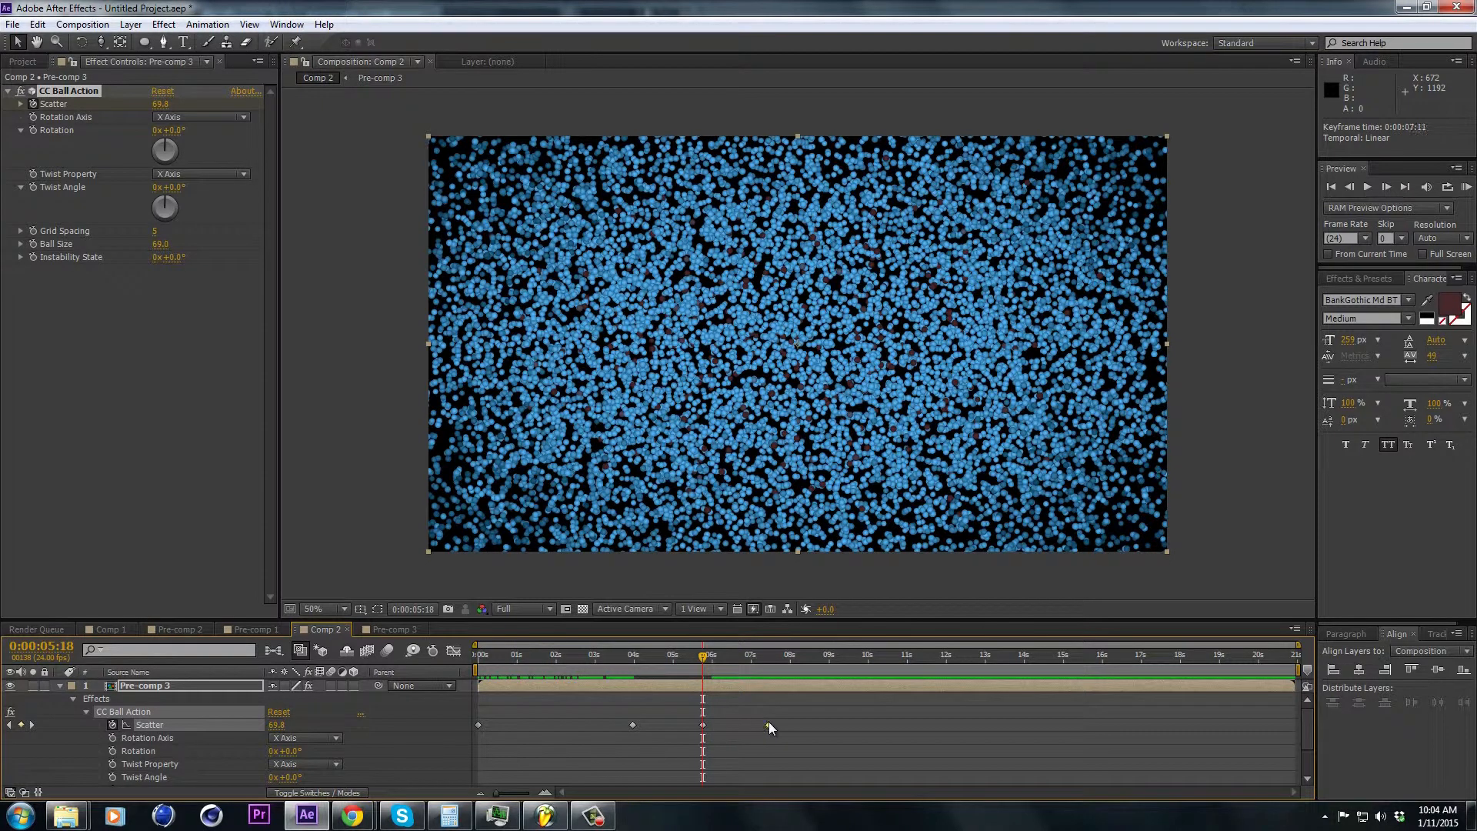
left_click_drag(771, 723, 462, 736)
left_click_drag(693, 663, 752, 660)
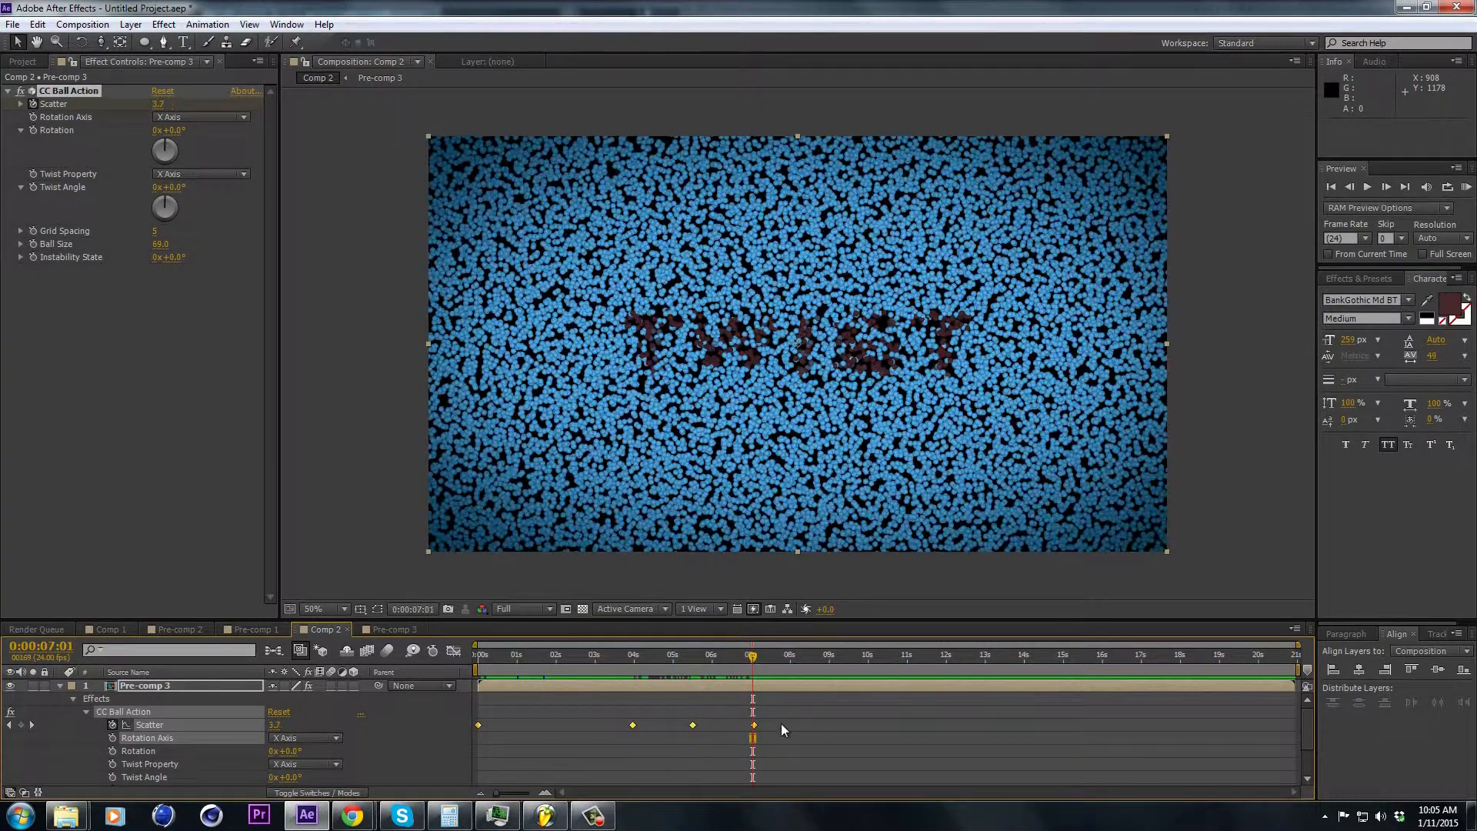
Apply Easy Ease to all four Scatter keyframes
left_click_drag(789, 717, 474, 734)
right_click(477, 724)
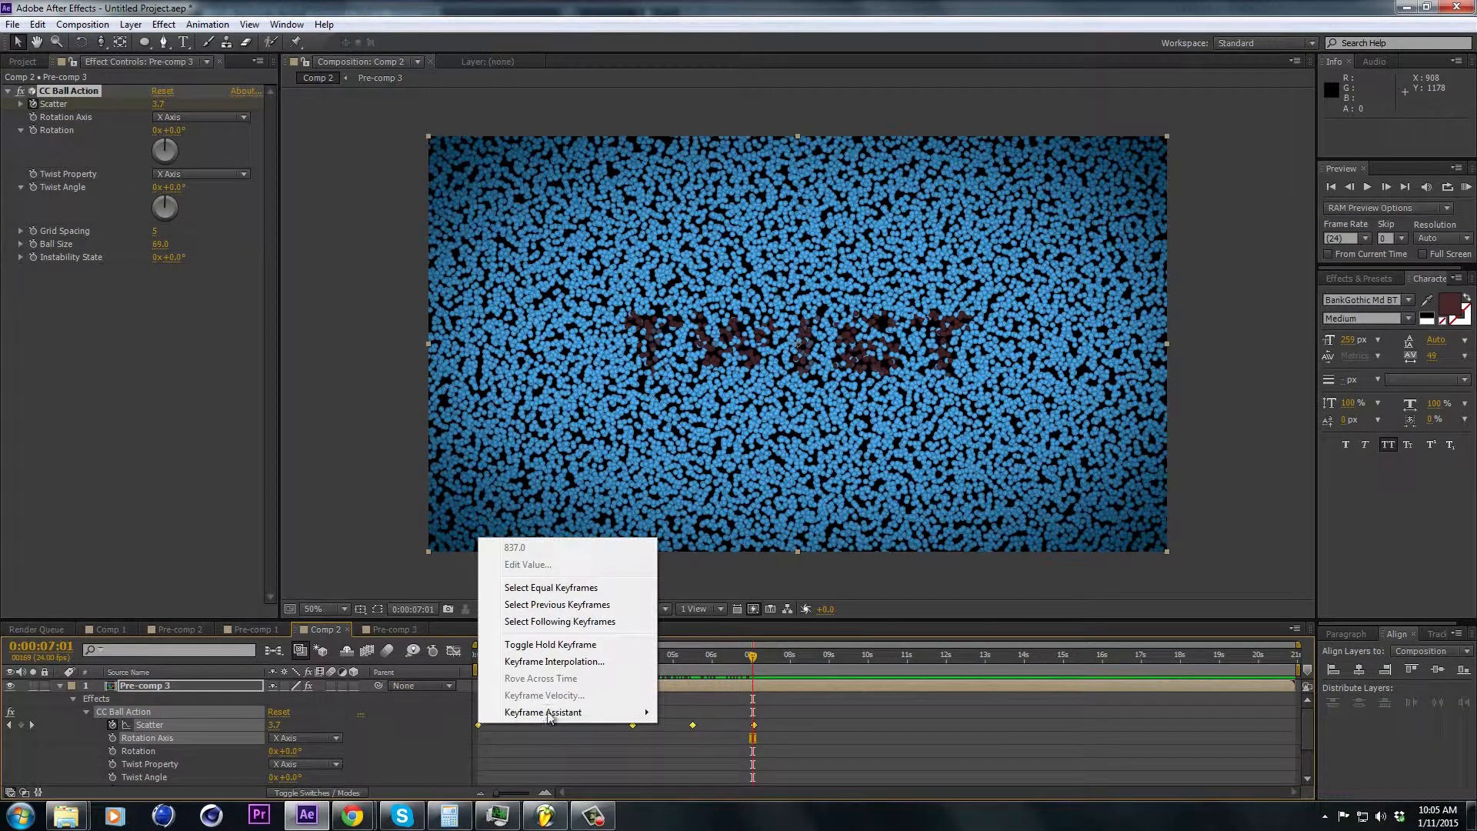
mouse_move(548, 714)
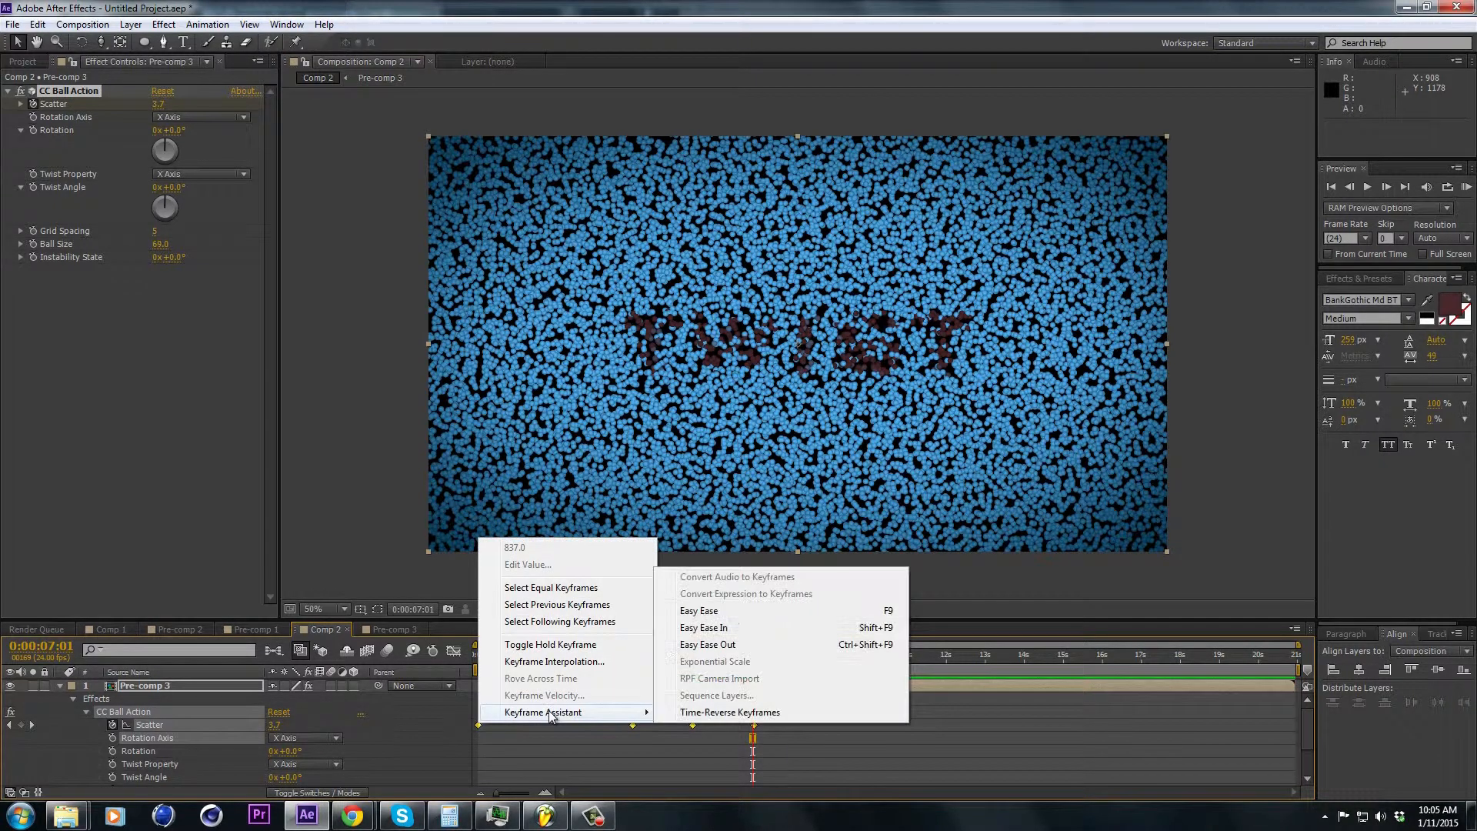
left_click(735, 614)
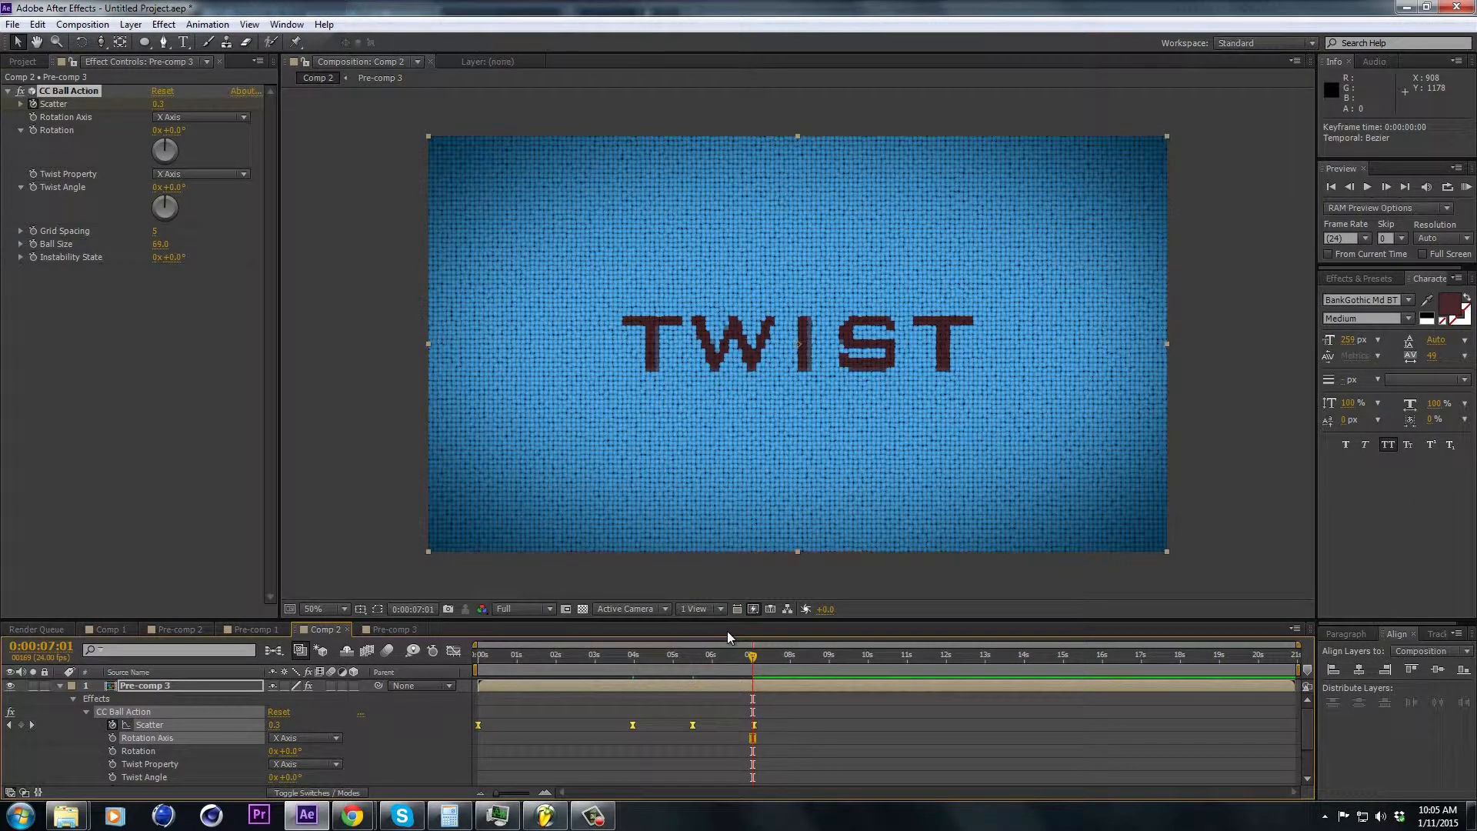
Preview the eased Scatter animation from about 0:00:03:15 to examine how the balls assemble into the title
left_click_drag(757, 660, 732, 656)
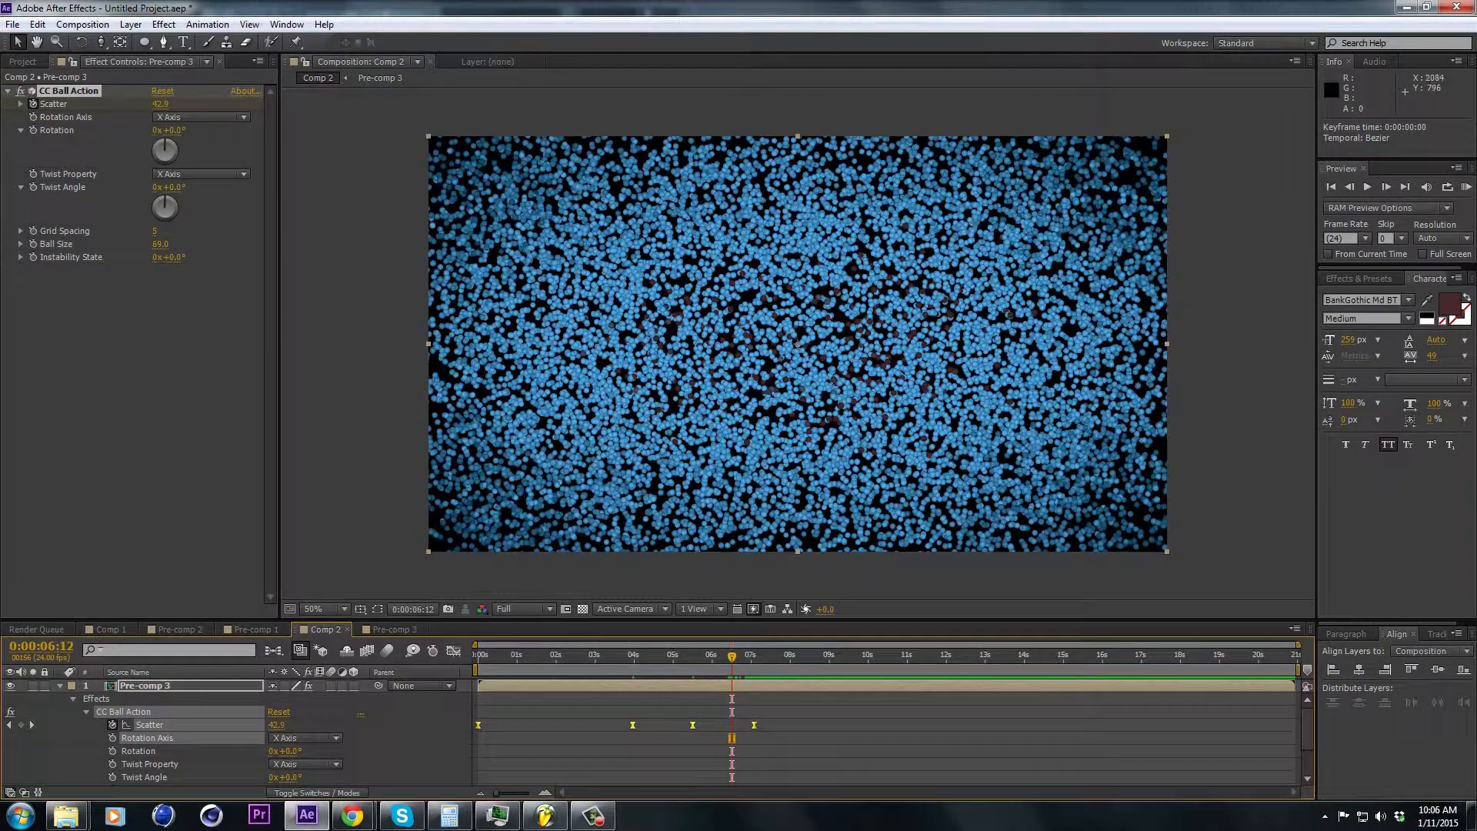
left_click(620, 658)
key("space")
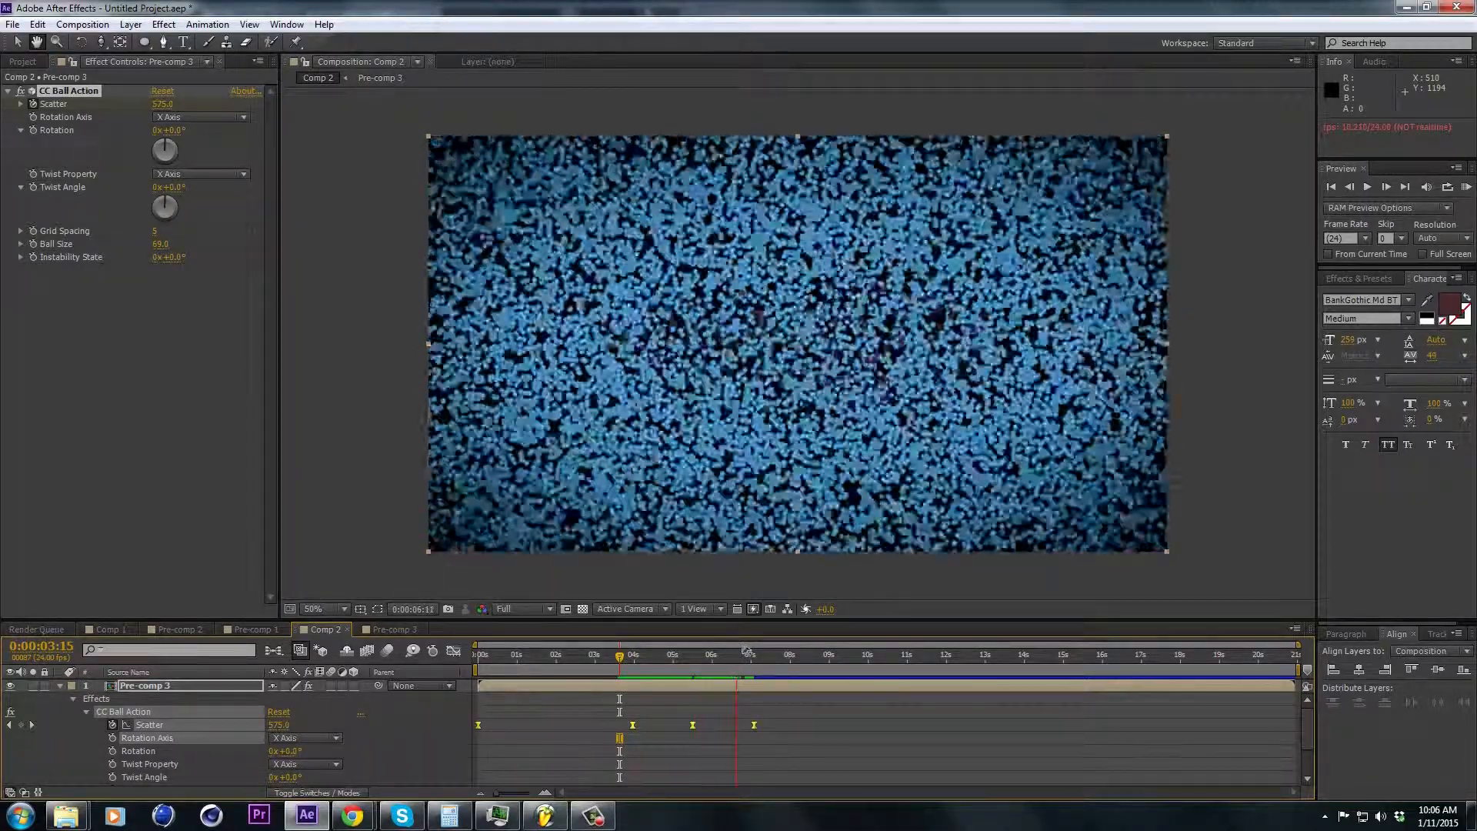
key("space")
left_click_drag(633, 663, 618, 663)
key("space")
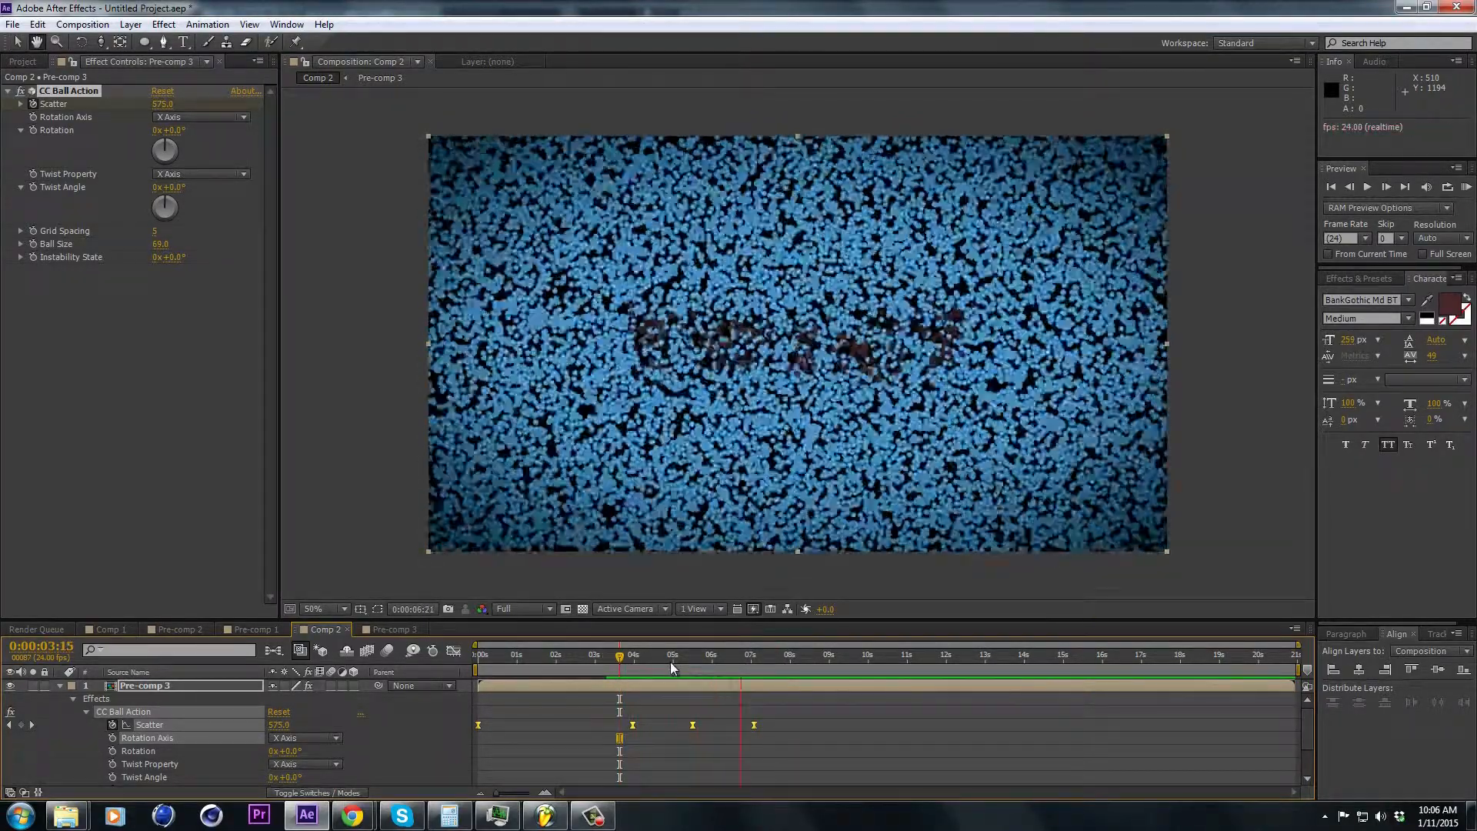
left_click(666, 663)
key("space")
Change the Scatter keyframe at 0:00:05:12 to Auto Bezier interpolation
left_click(692, 724)
left_click(689, 730)
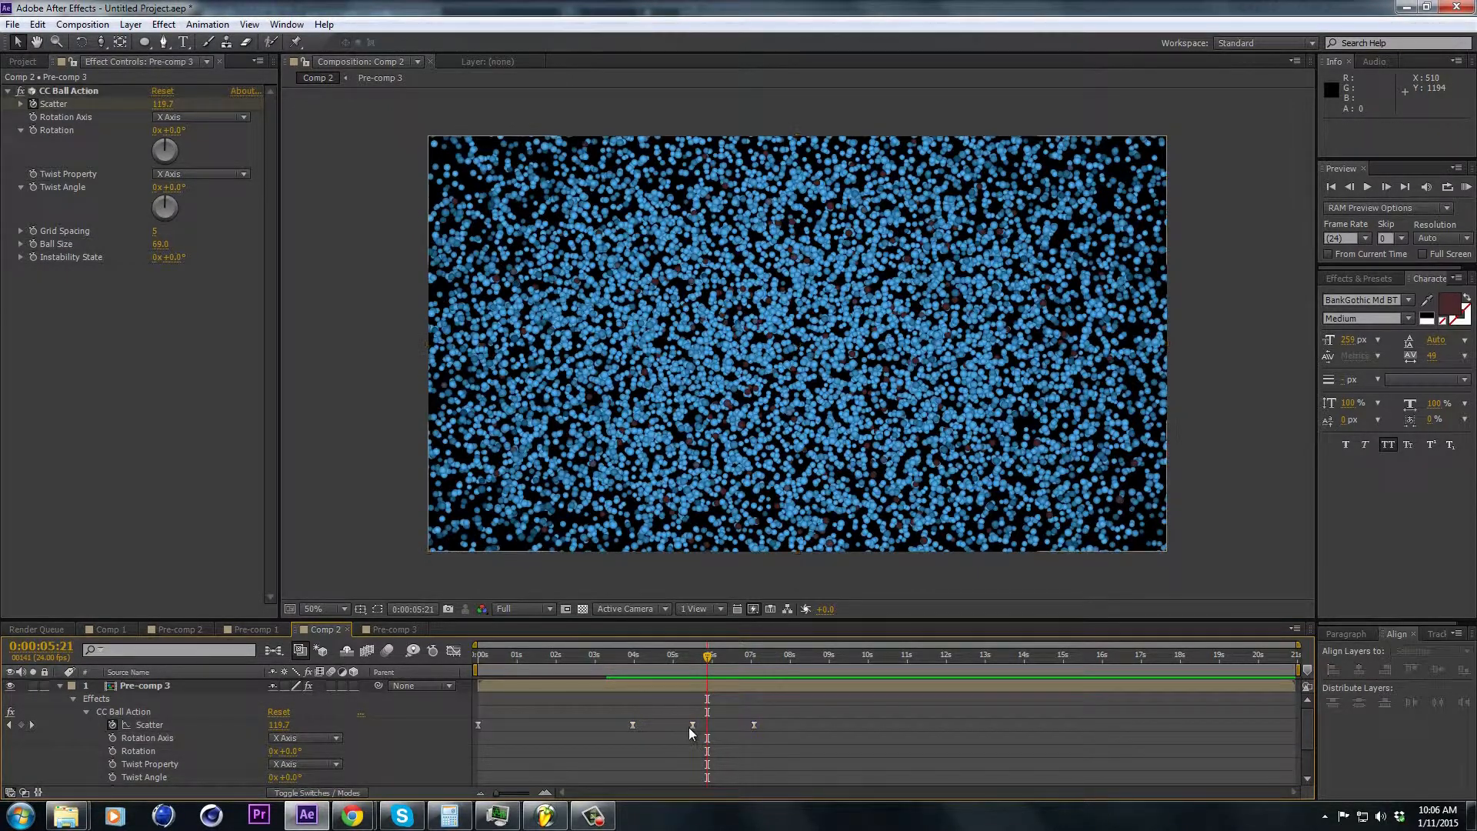
left_click(692, 726, "ctrl")
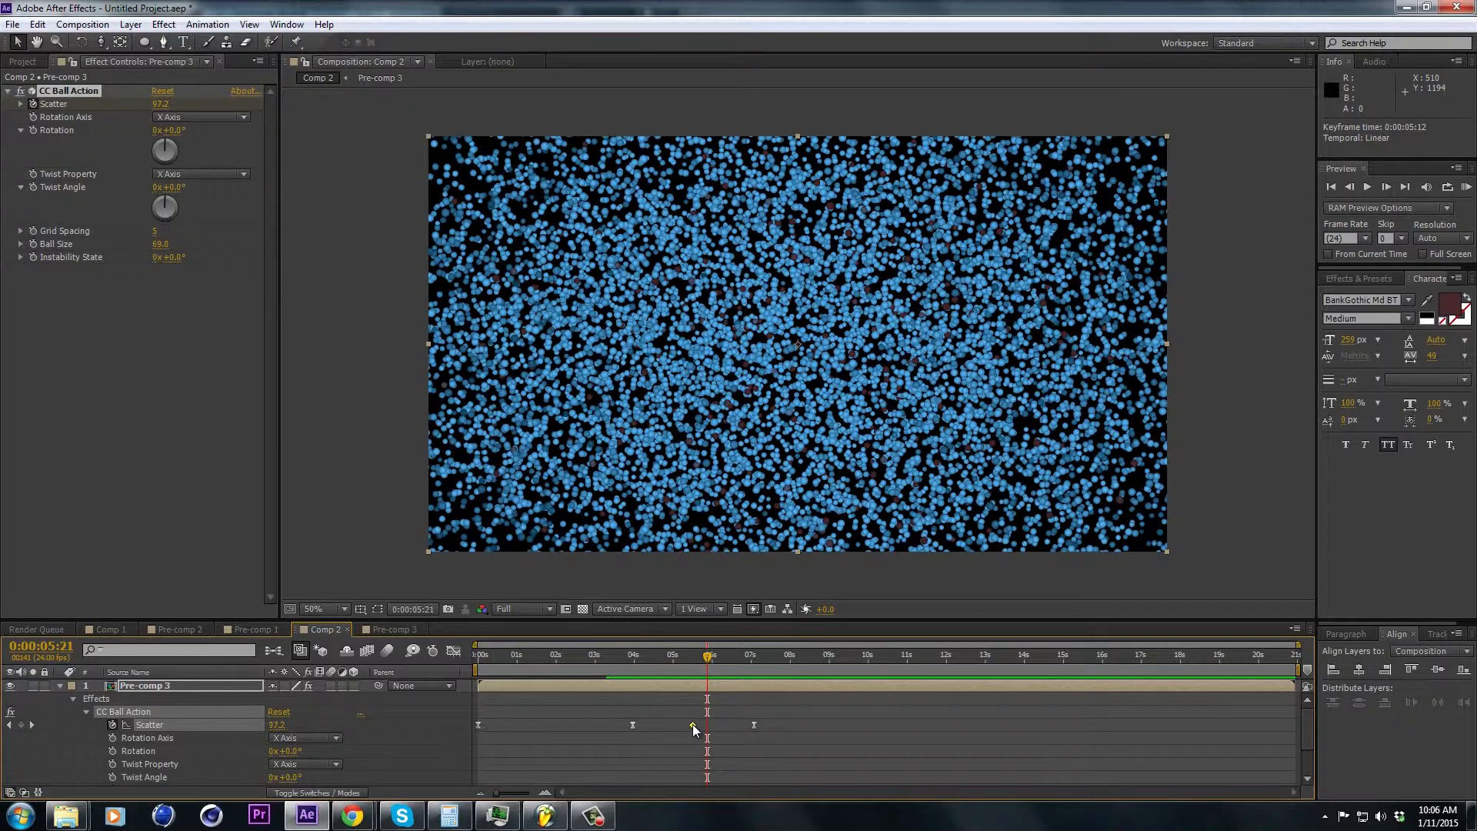
left_click(692, 727, "ctrl")
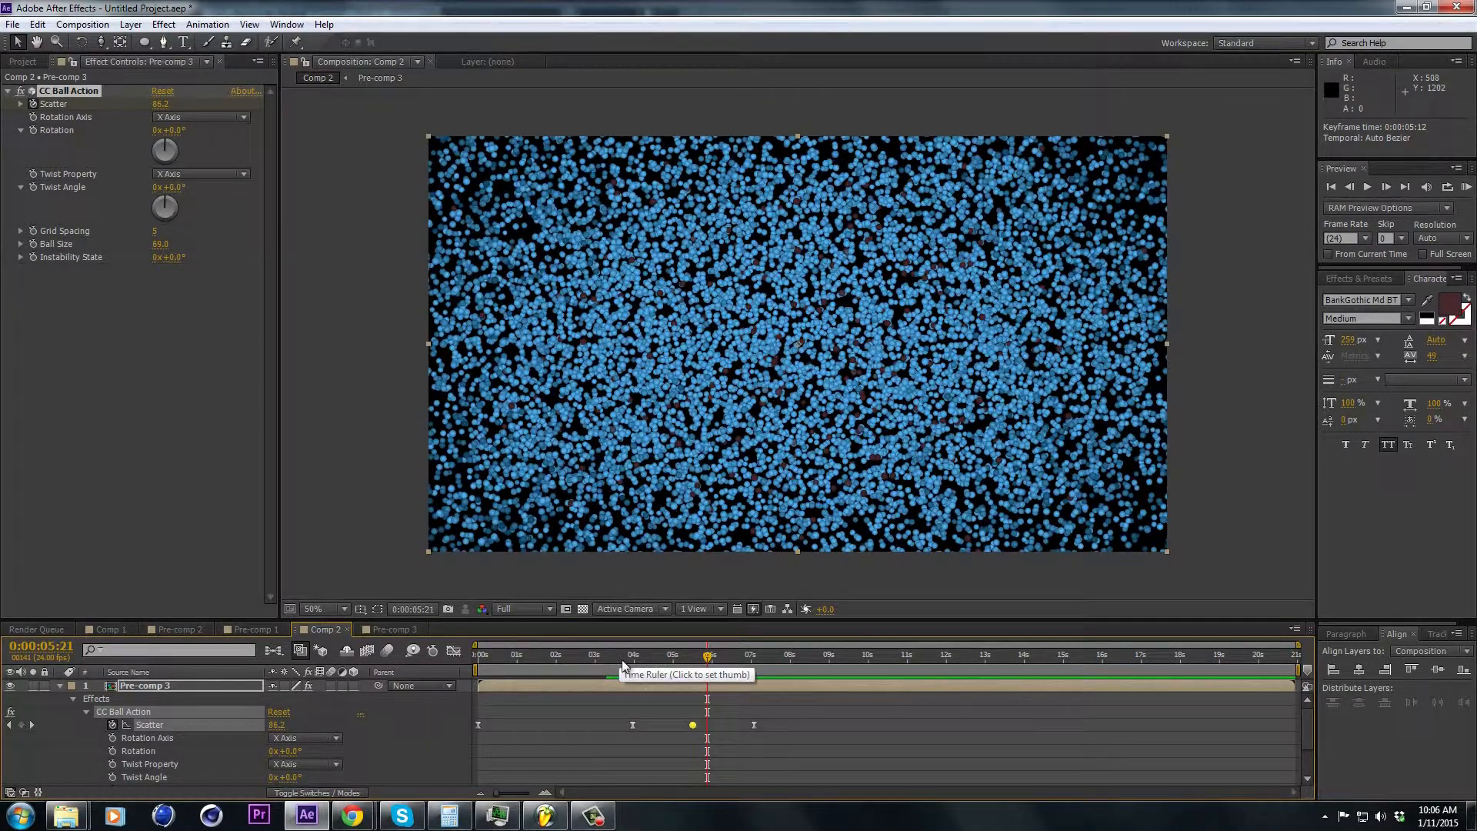
Play back the animation from just before 4 seconds to check the motion through the Auto Bezier keyframe
left_click(623, 657)
key("space")
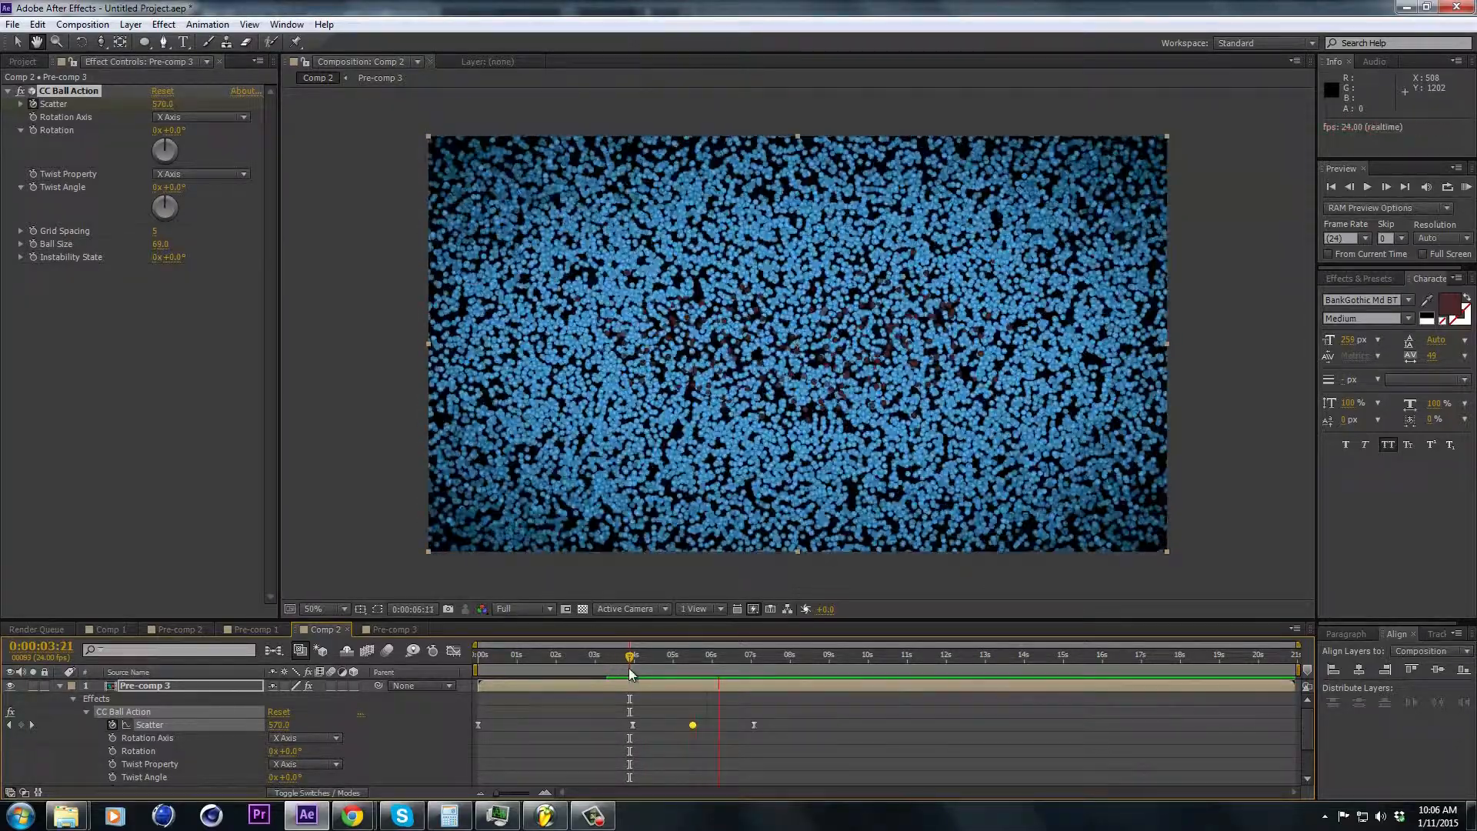
key("space")
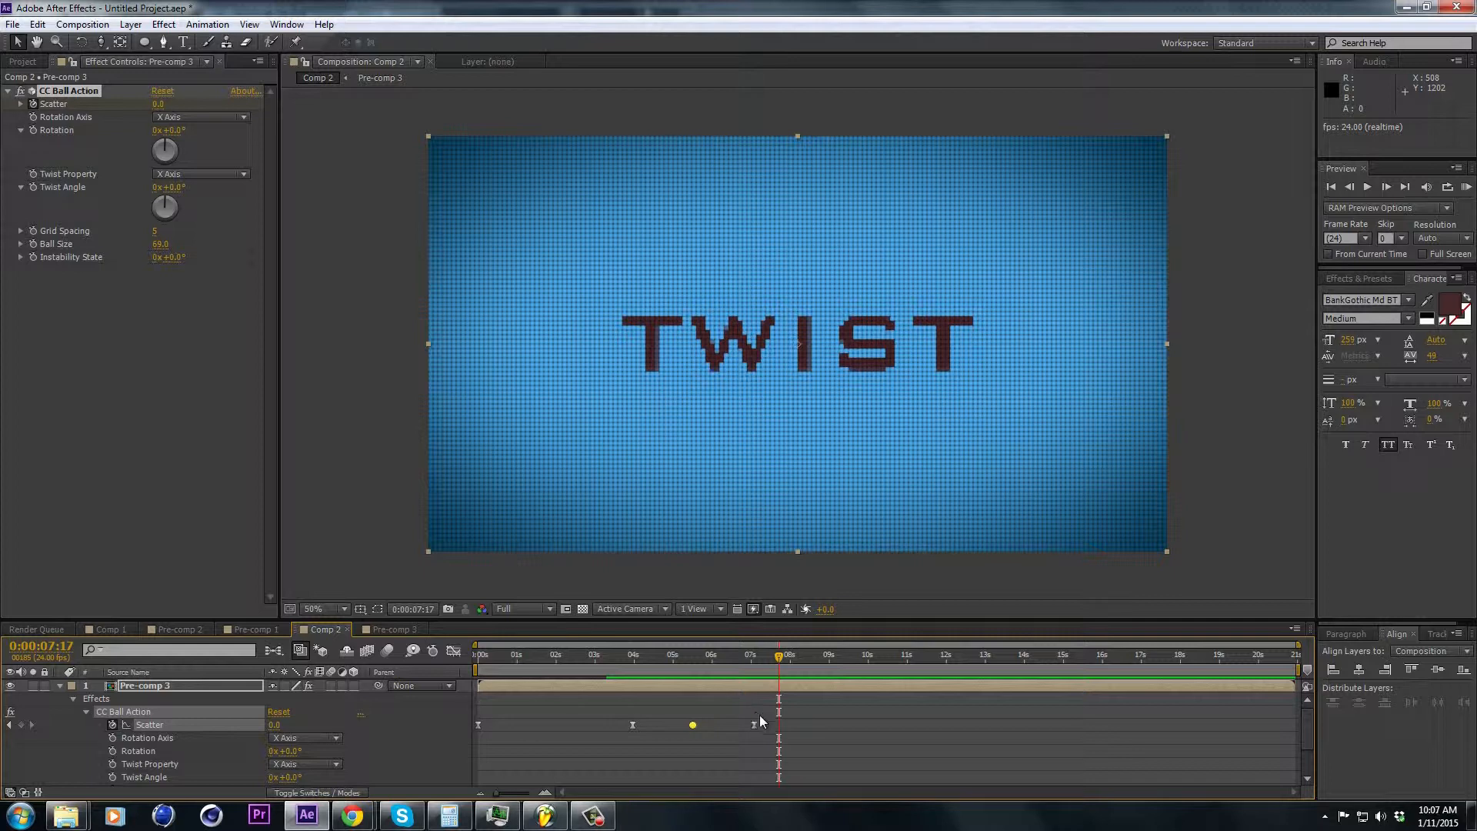
left_click_drag(697, 660, 716, 670)
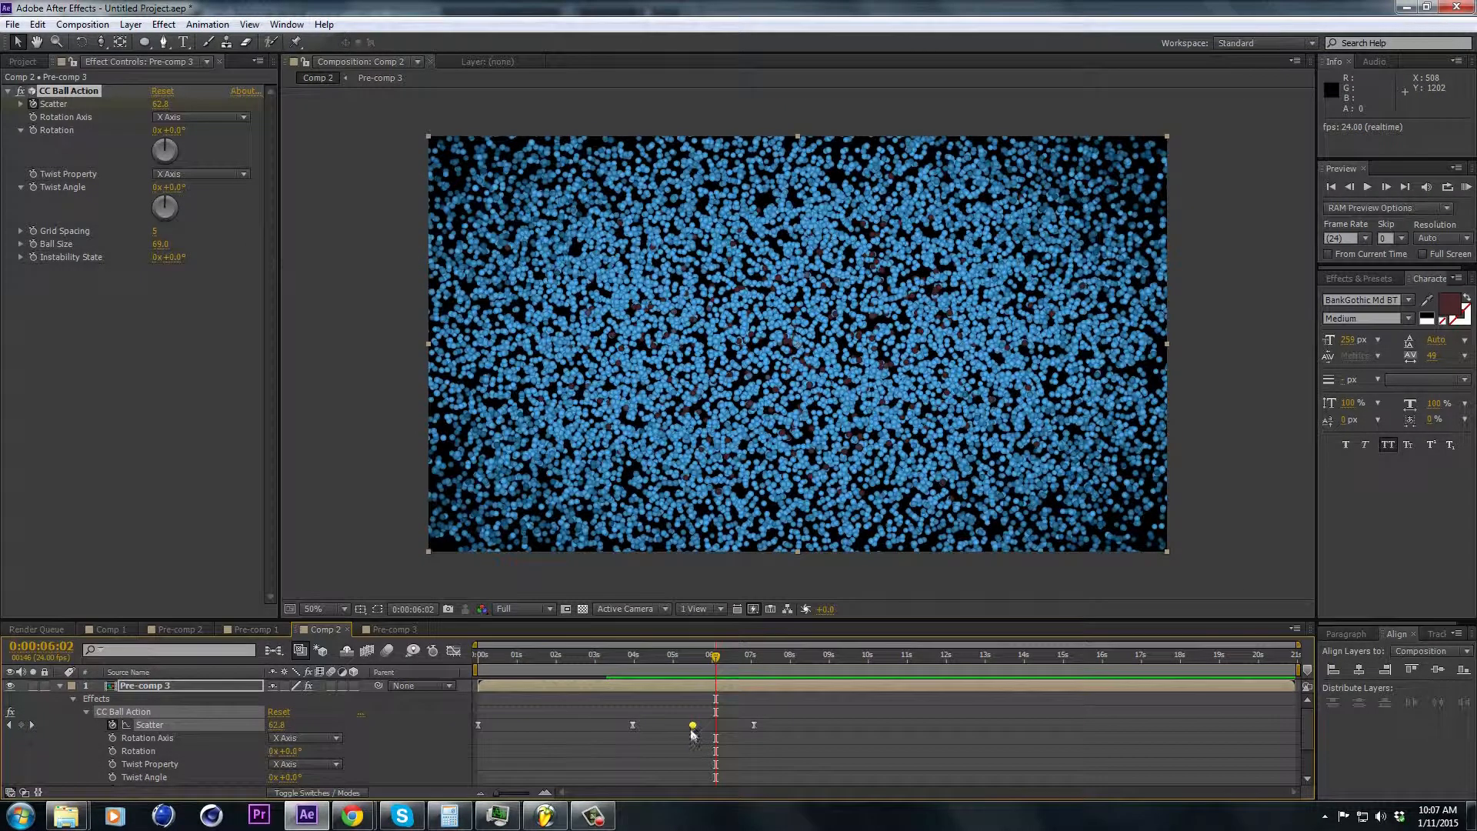
right_click(693, 728)
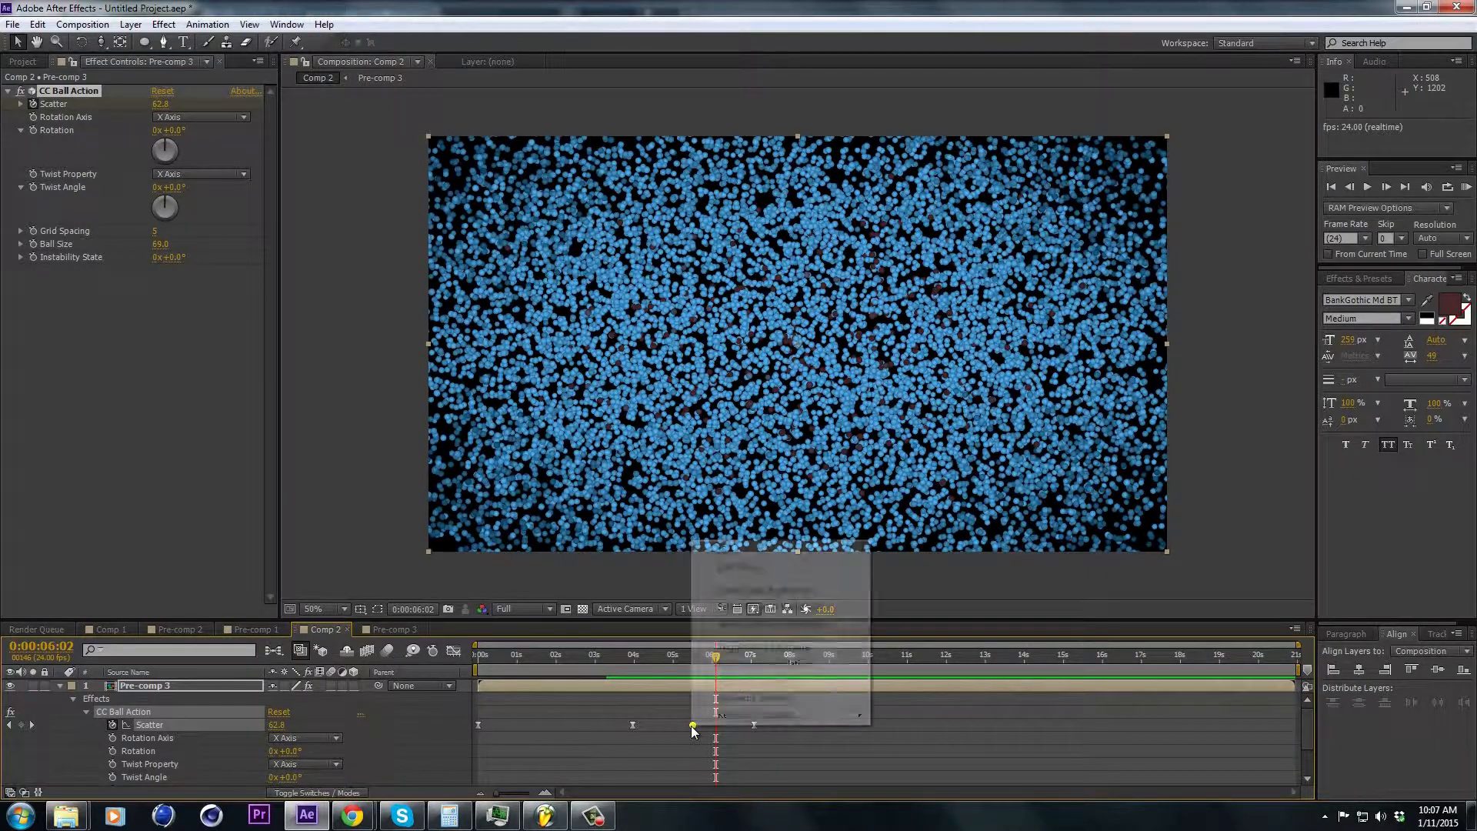
mouse_move(805, 715)
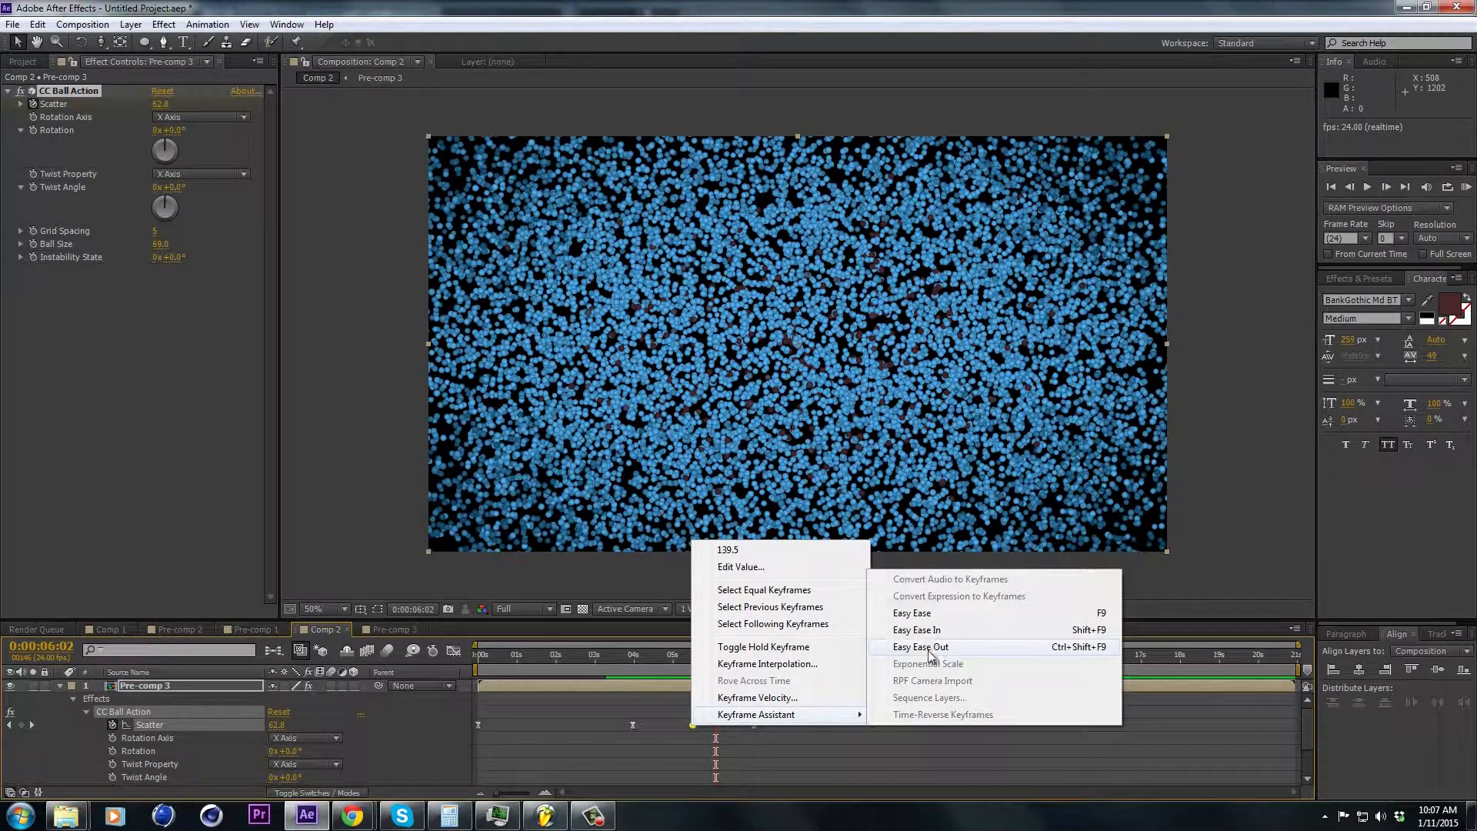
left_click(1205, 587)
Keyframe Twist Angle at 1x+165° at the 0-second mark
left_click_drag(692, 659, 769, 655)
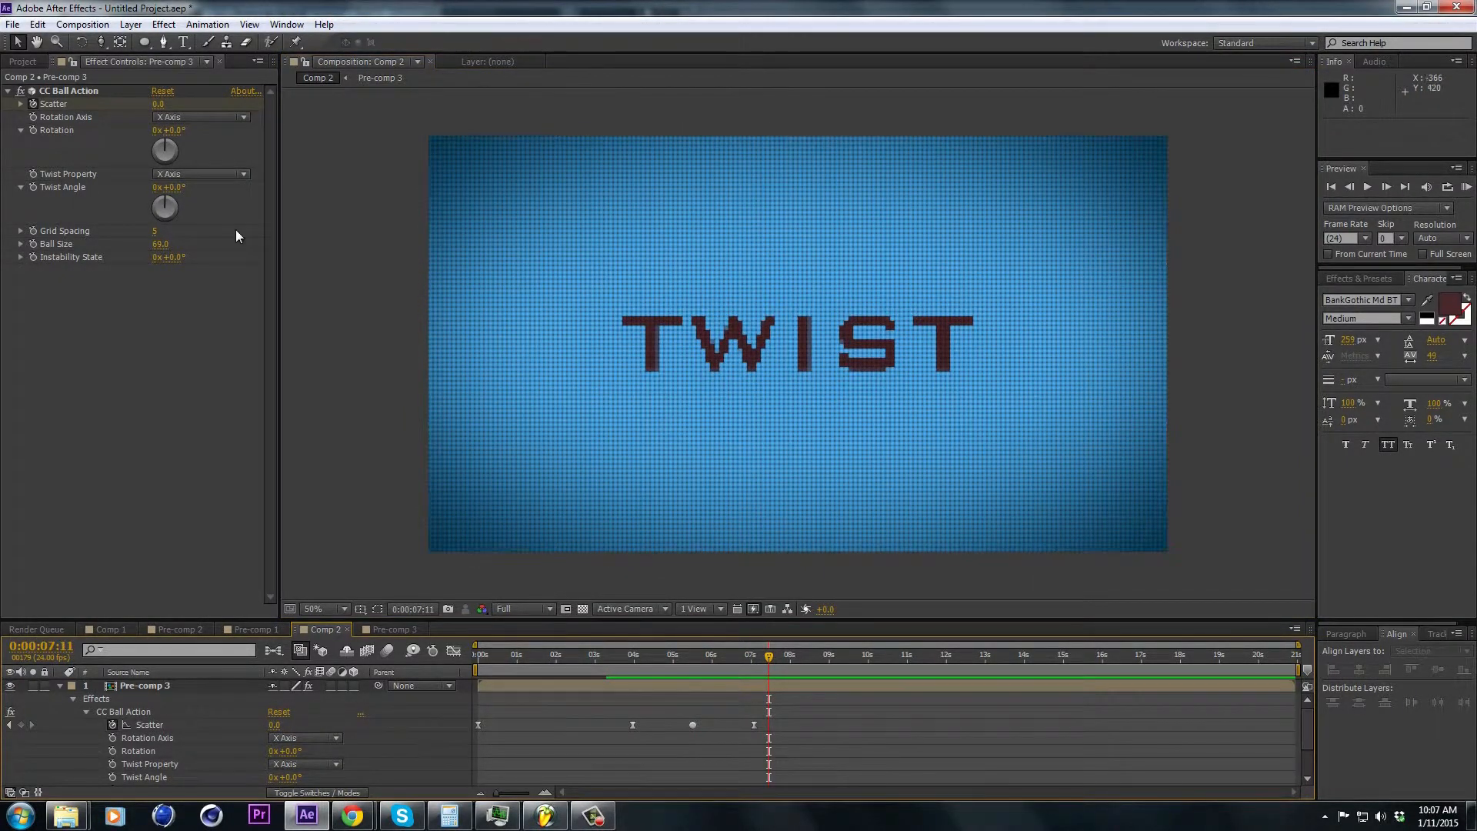
left_click_drag(768, 655, 601, 662)
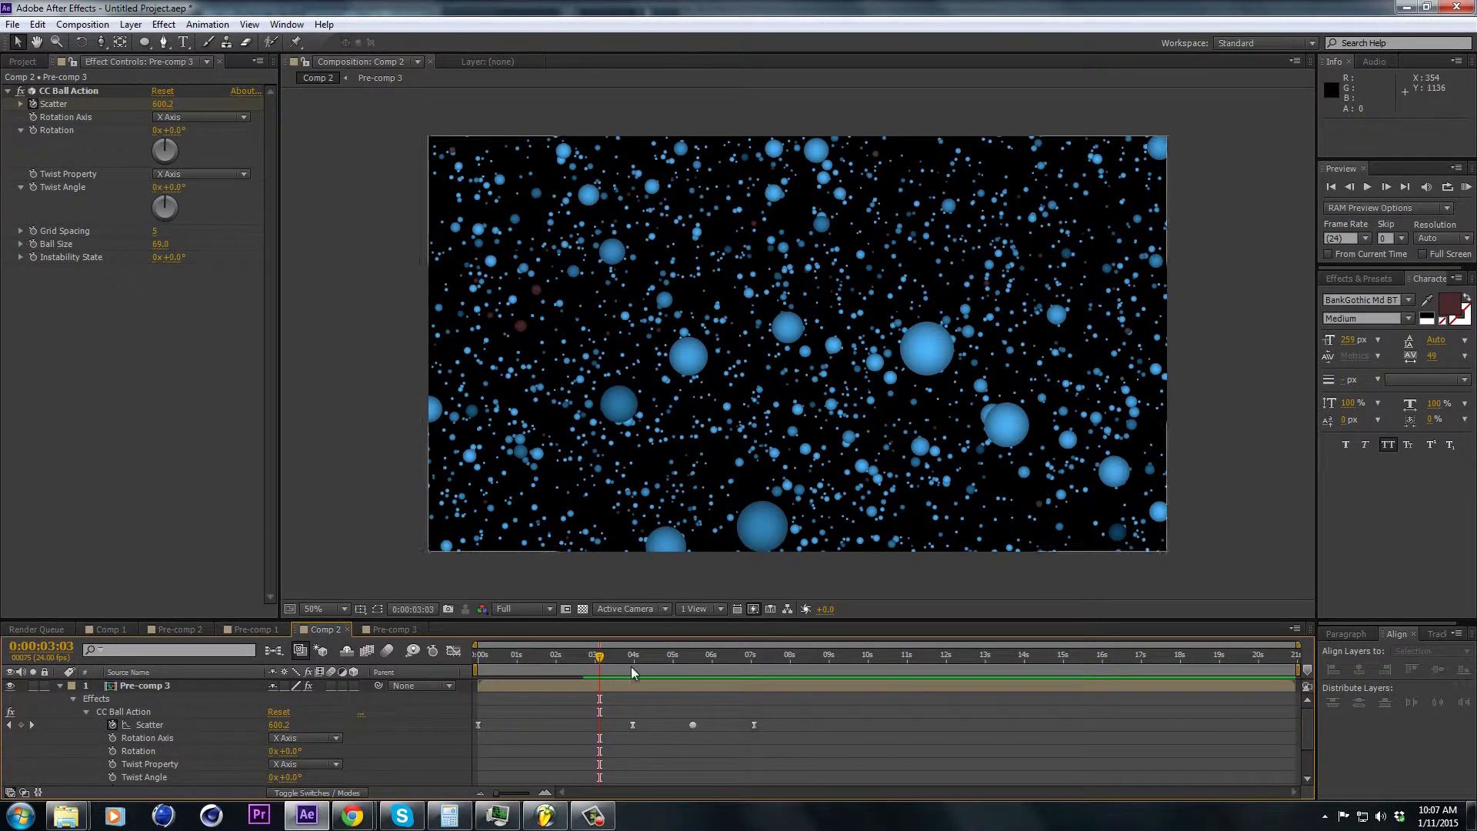
left_click_drag(601, 656, 477, 658)
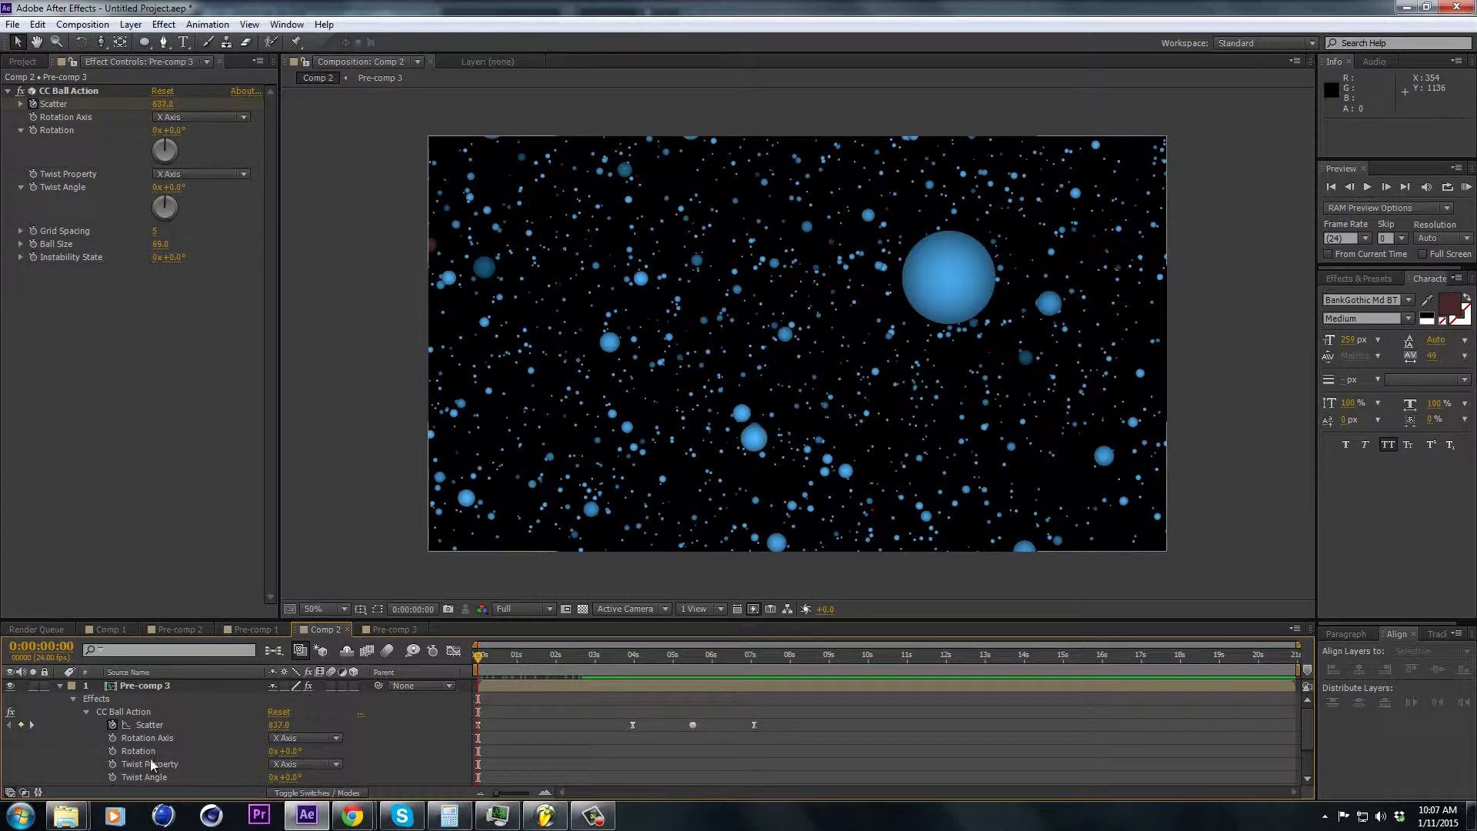
scroll(149, 763, "down", 3)
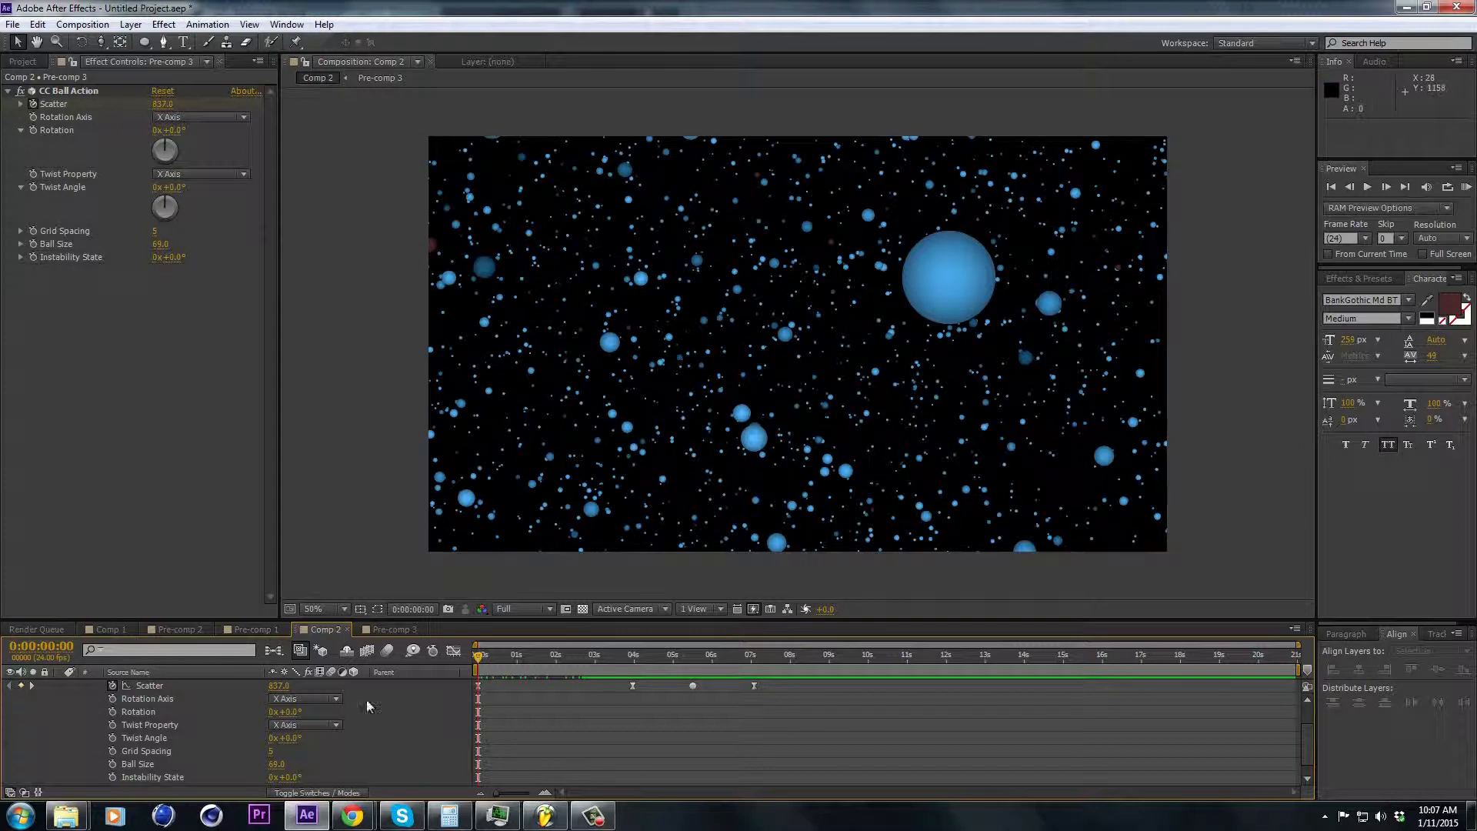
left_click(32, 188)
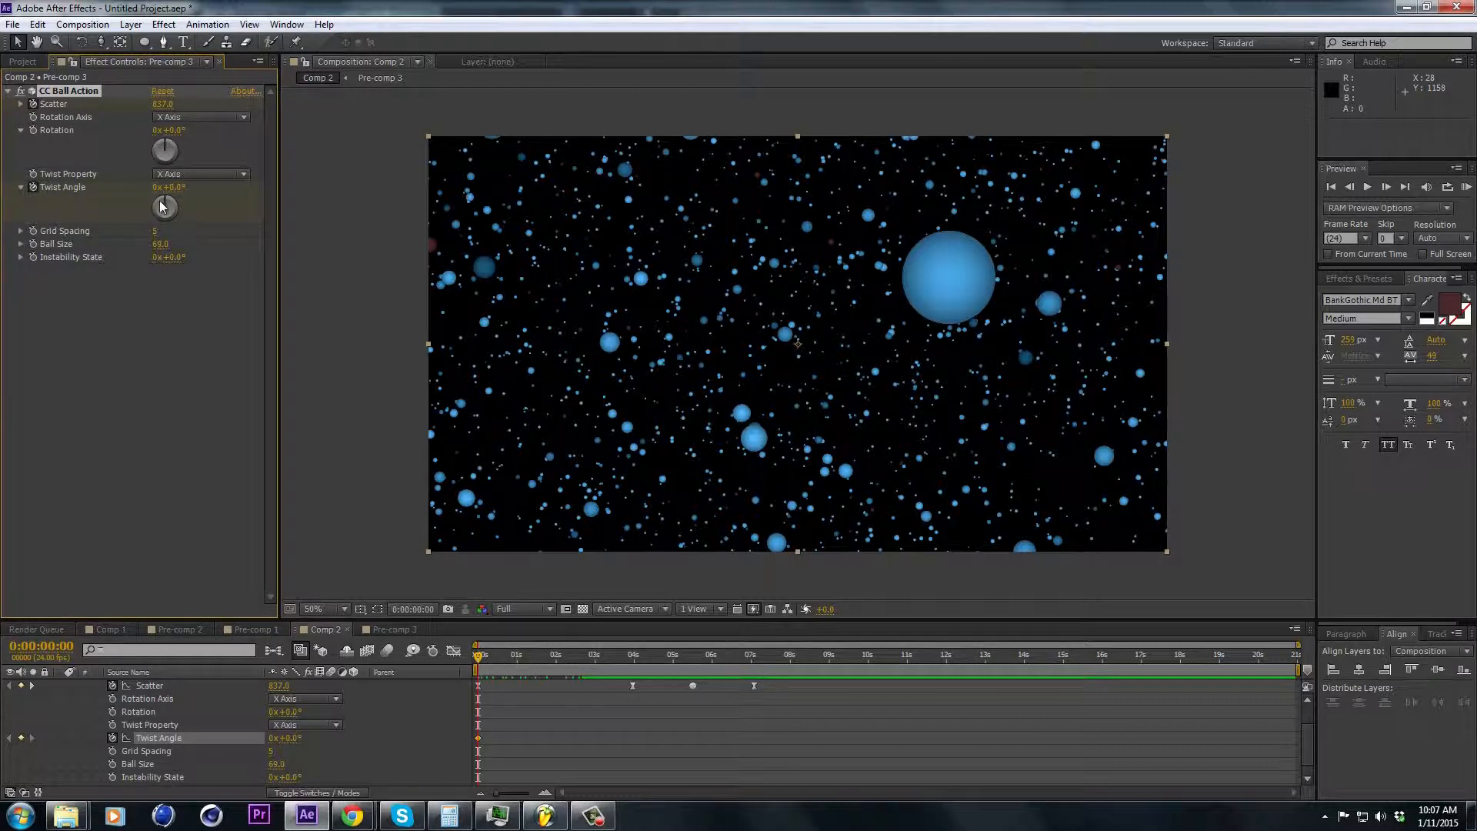
mouse_move(165, 205)
left_mouse_down()
mouse_move(160, 232)
mouse_move(144, 225)
mouse_move(163, 192)
mouse_move(175, 212)
mouse_move(164, 232)
mouse_move(147, 223)
mouse_move(172, 233)
left_mouse_up()
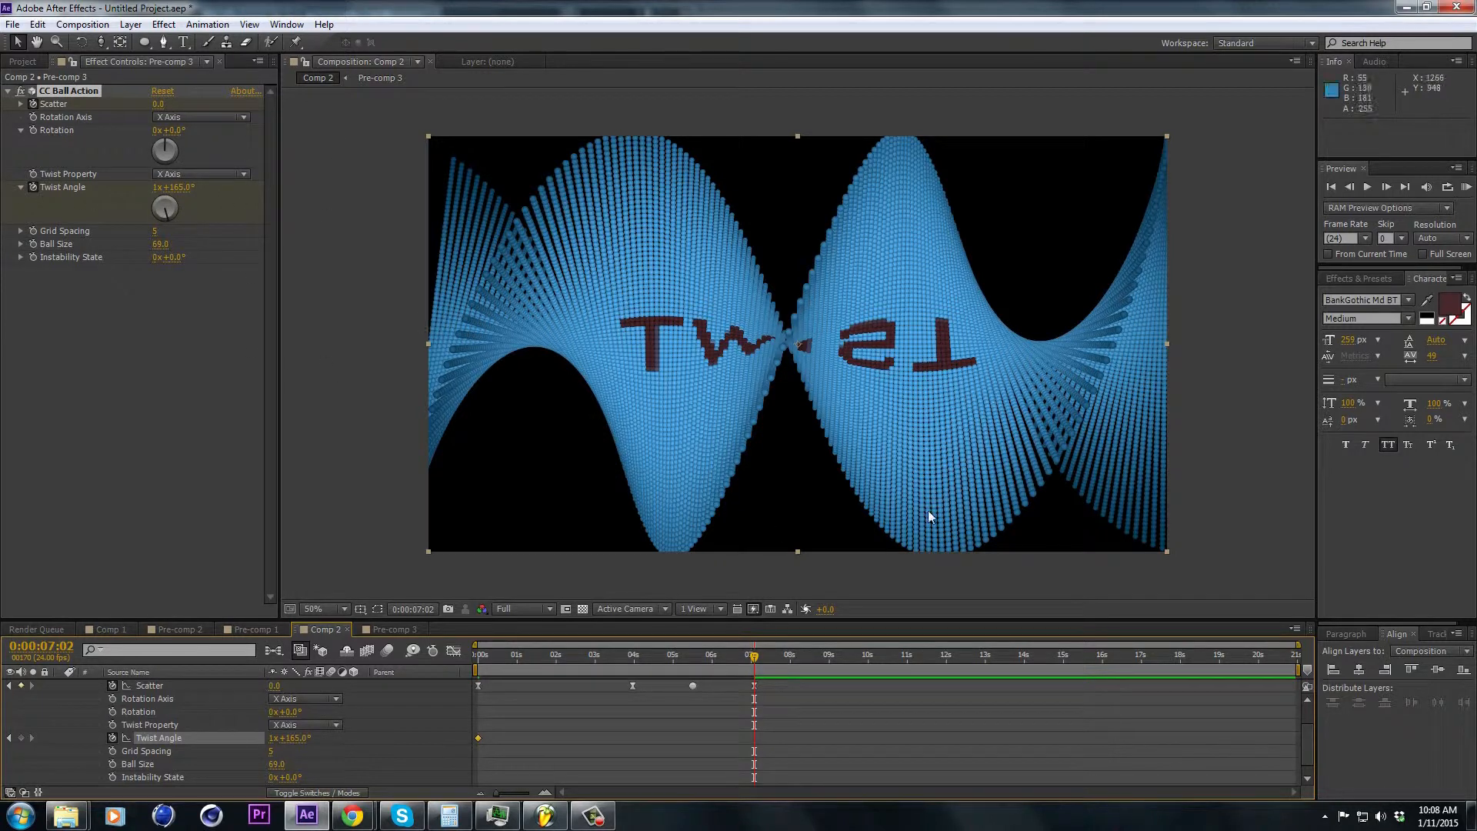
Keyframe Twist Angle at 0x+0° at 0:00:07:02 and scrub through the combined scatter and twist animation
left_click(178, 187)
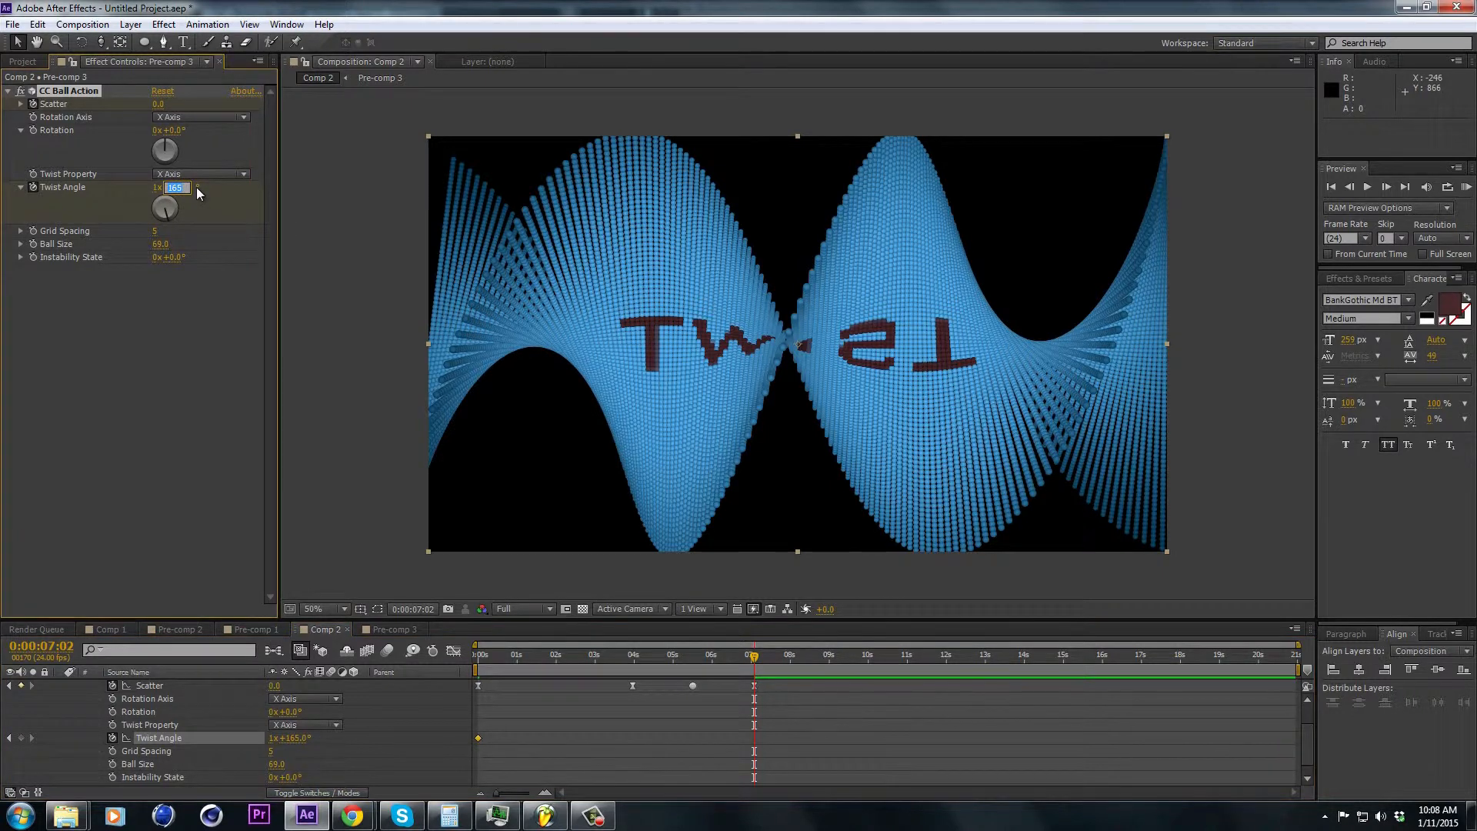
type("0")
left_click(152, 295)
left_click(157, 187)
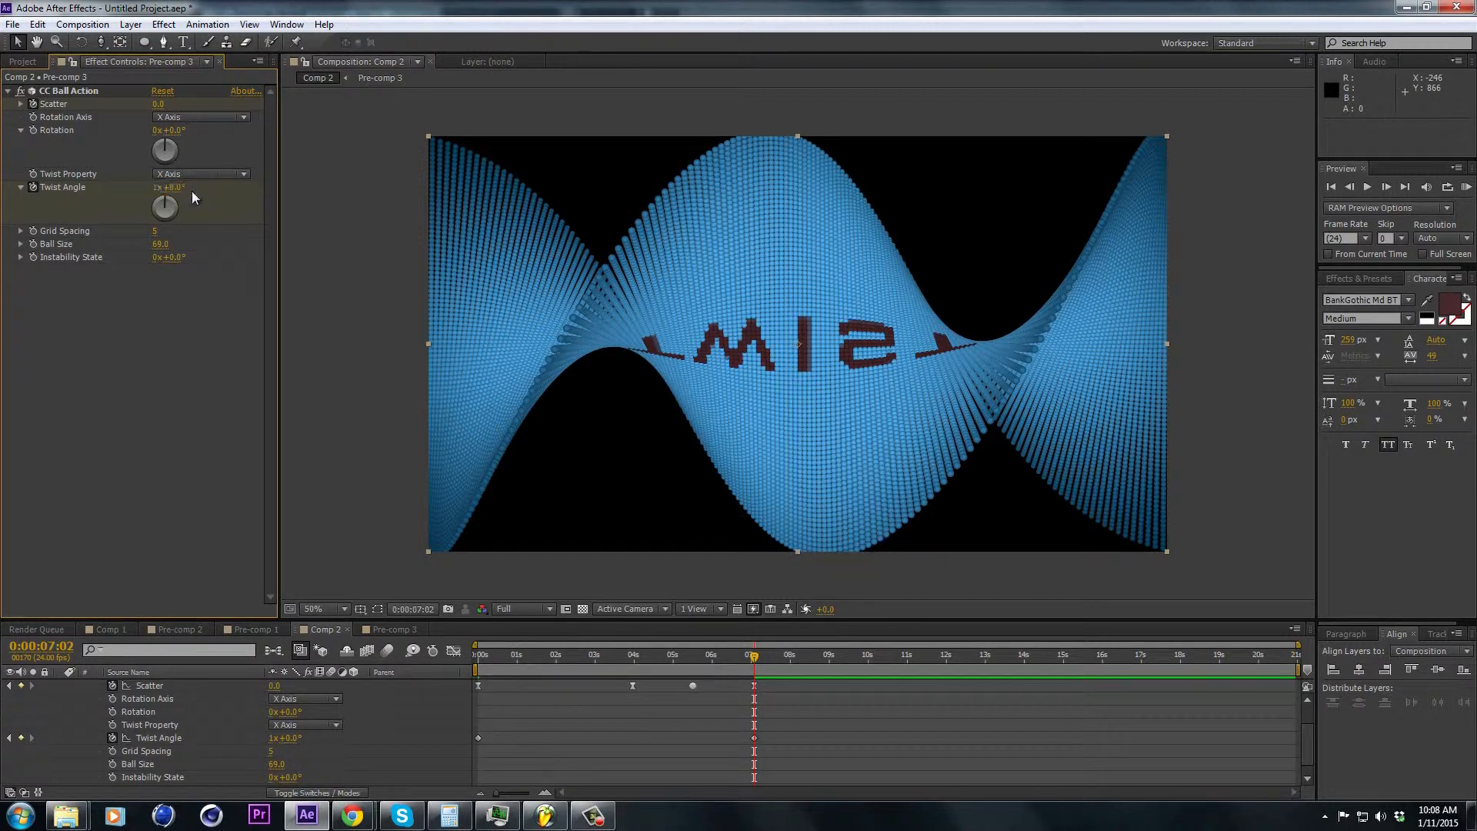
left_click(157, 187)
key("Return")
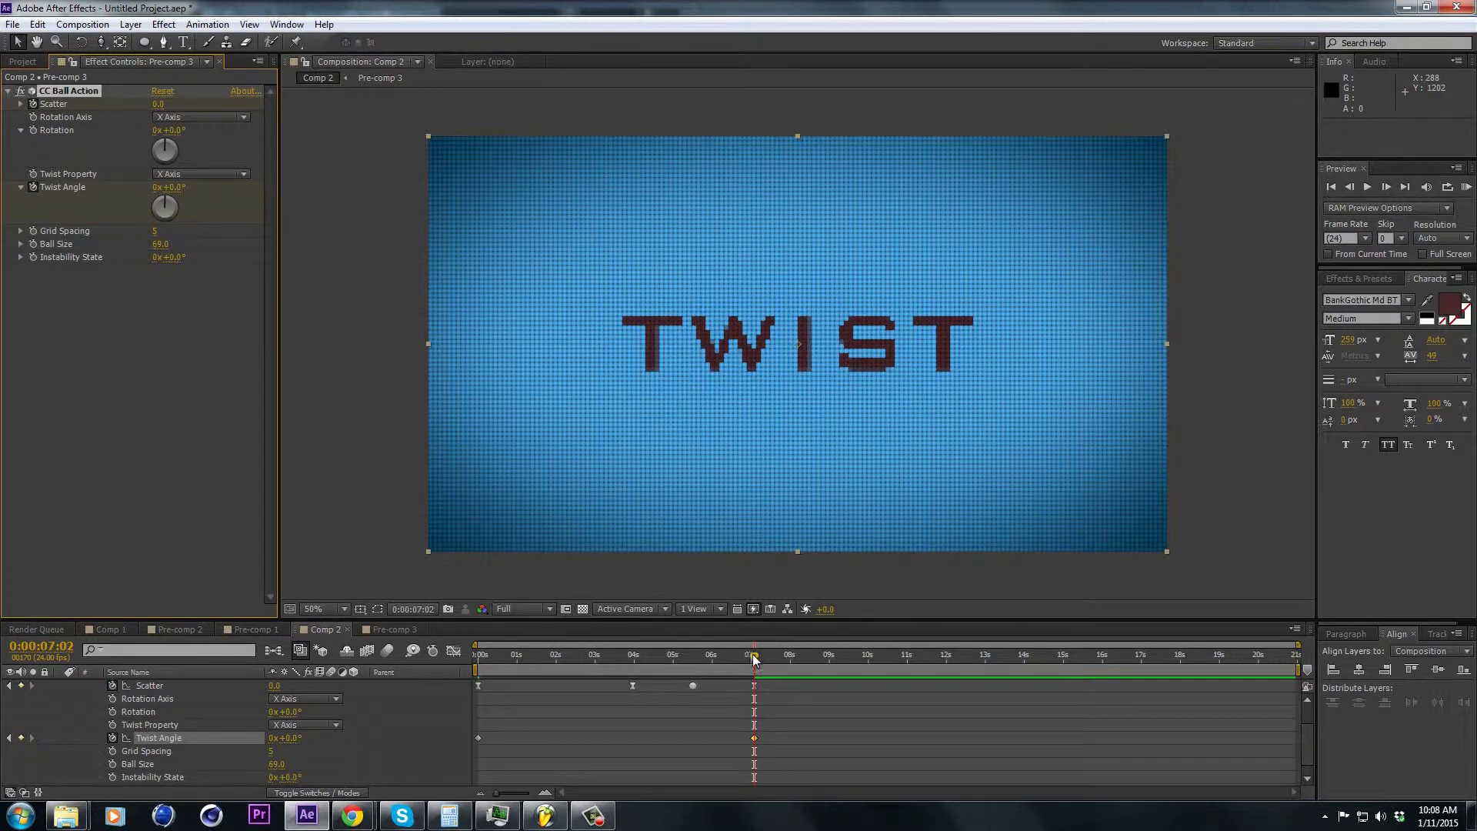
left_click_drag(750, 652, 562, 686)
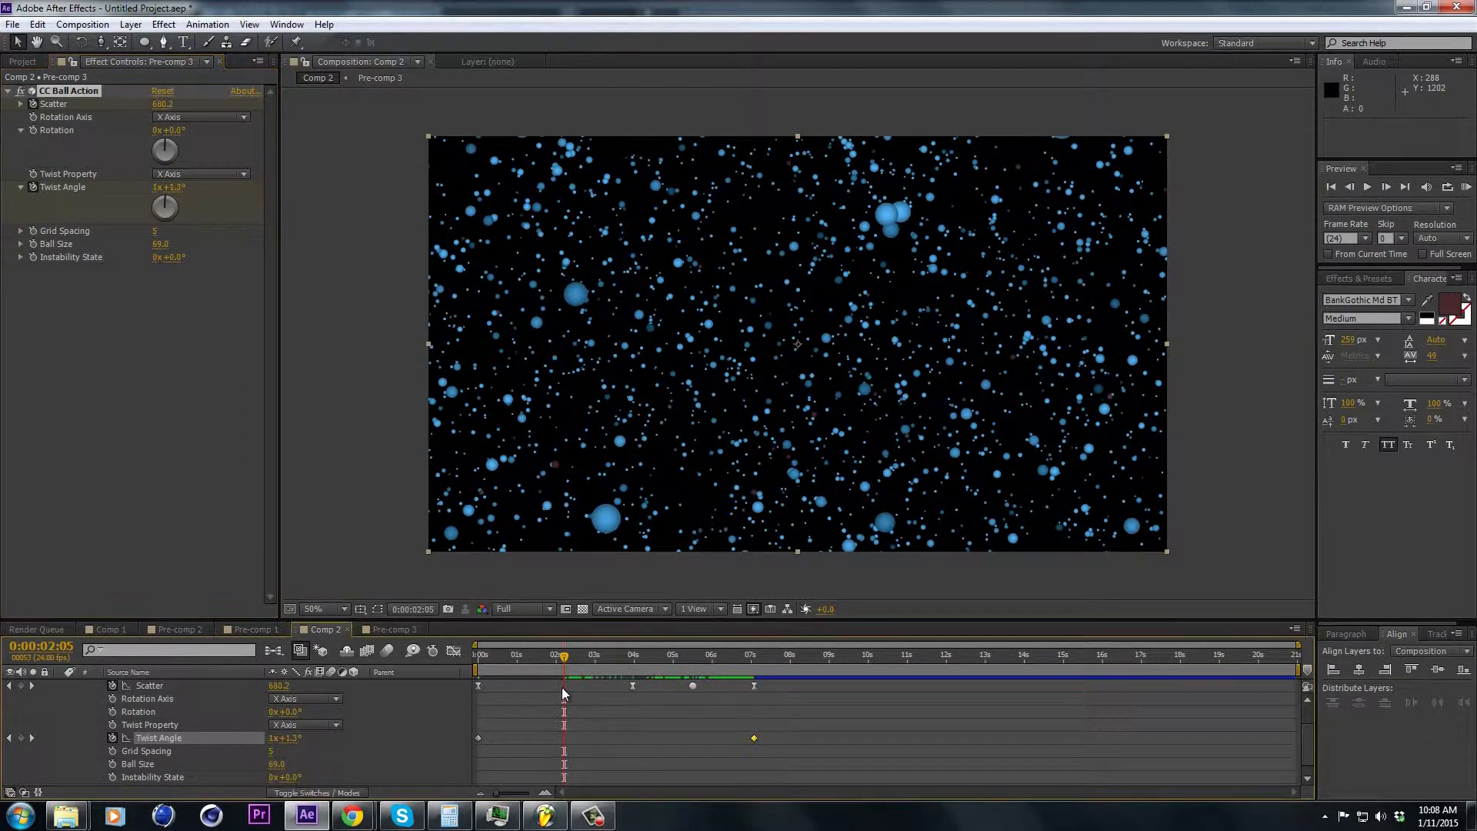
left_click_drag(558, 659, 629, 658)
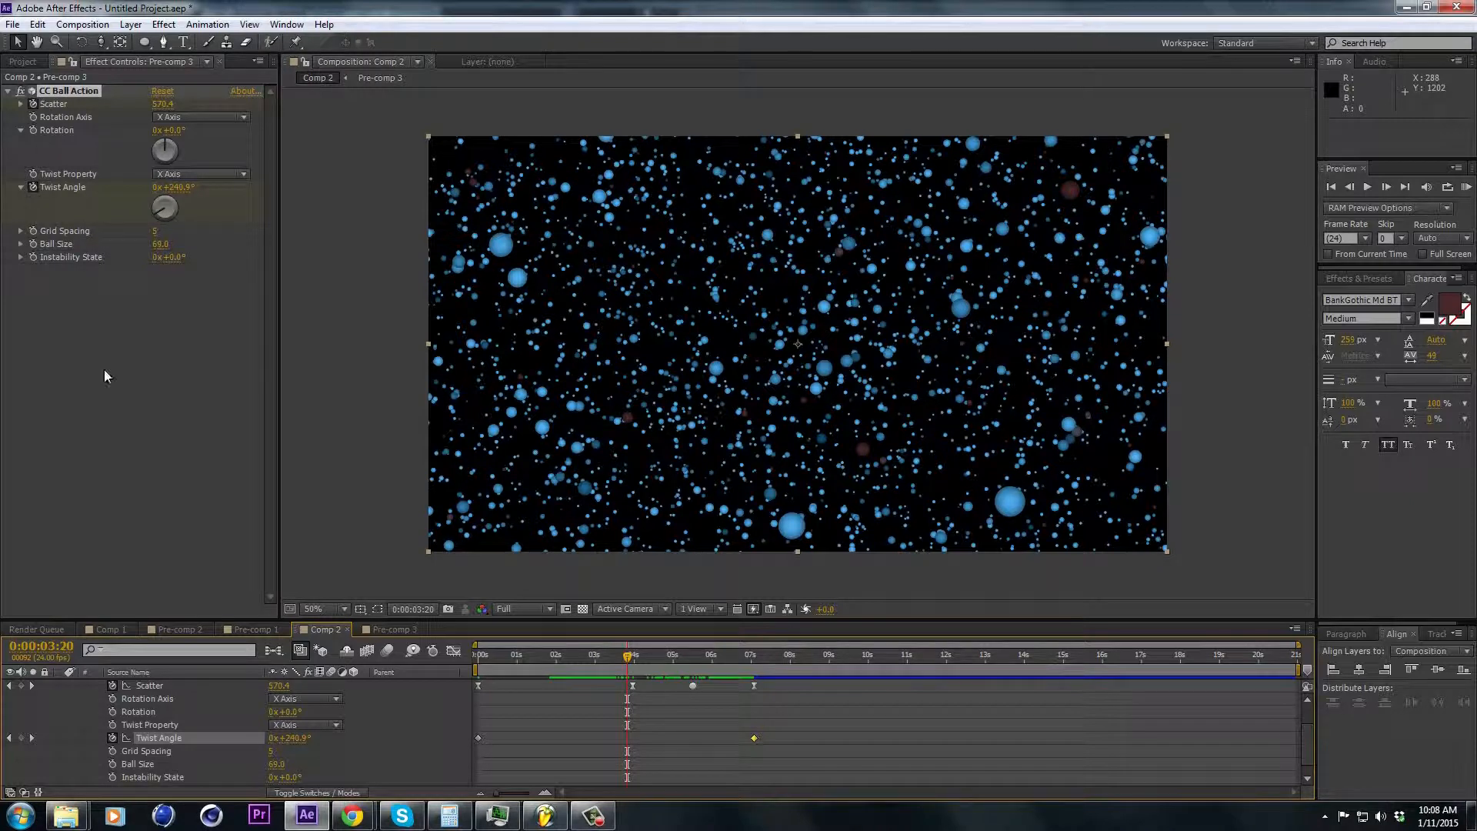
Add a Twist Angle keyframe at 0:00:03:20 and move it to 0:00:05:20
left_click(21, 738)
left_click_drag(625, 739, 703, 740)
right_click(704, 740)
mouse_move(846, 731)
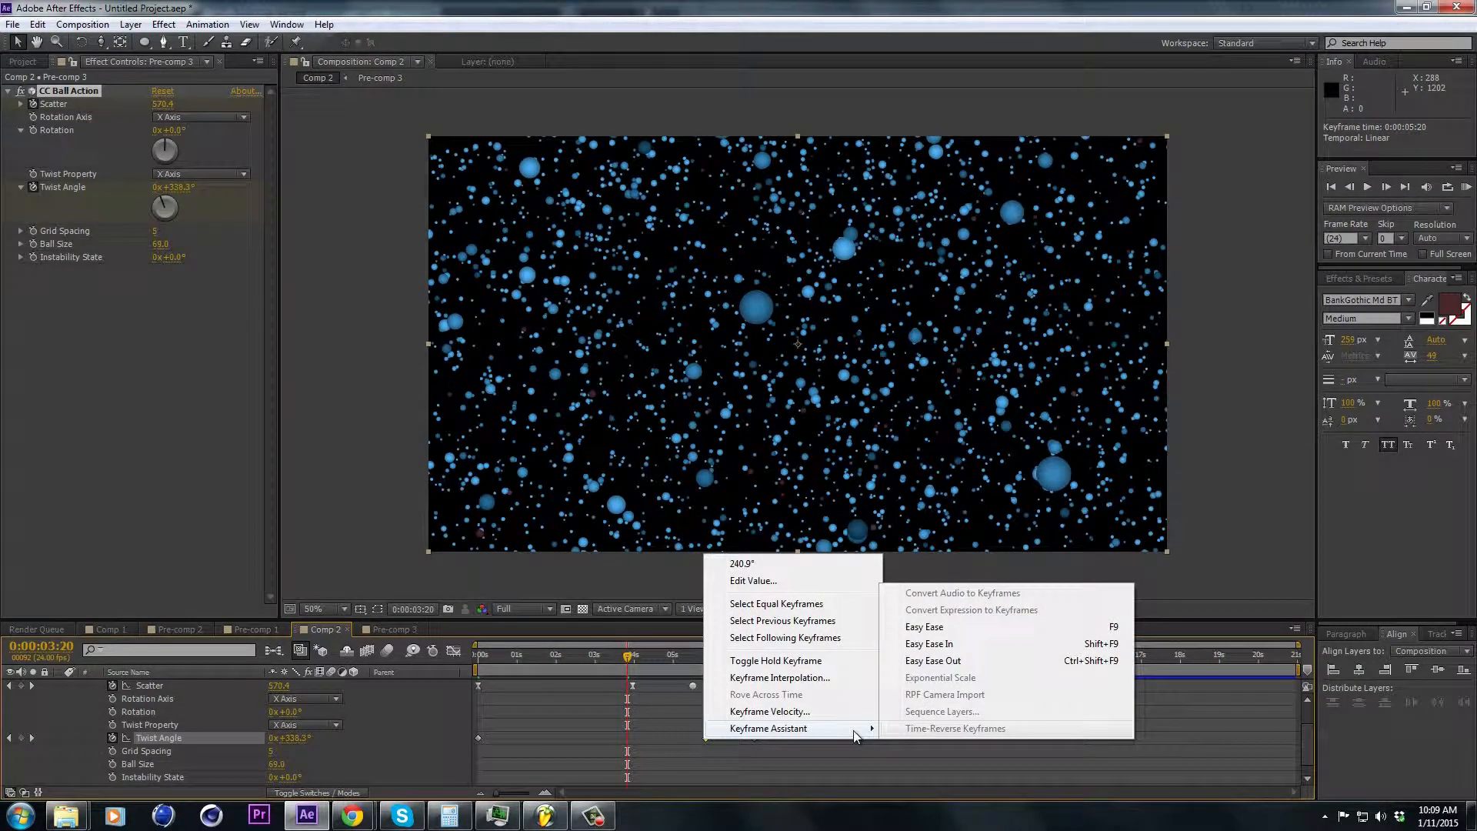
left_click(648, 734)
Apply Easy Ease In to the final Twist Angle keyframe at 0:00:07:02
right_click(753, 740)
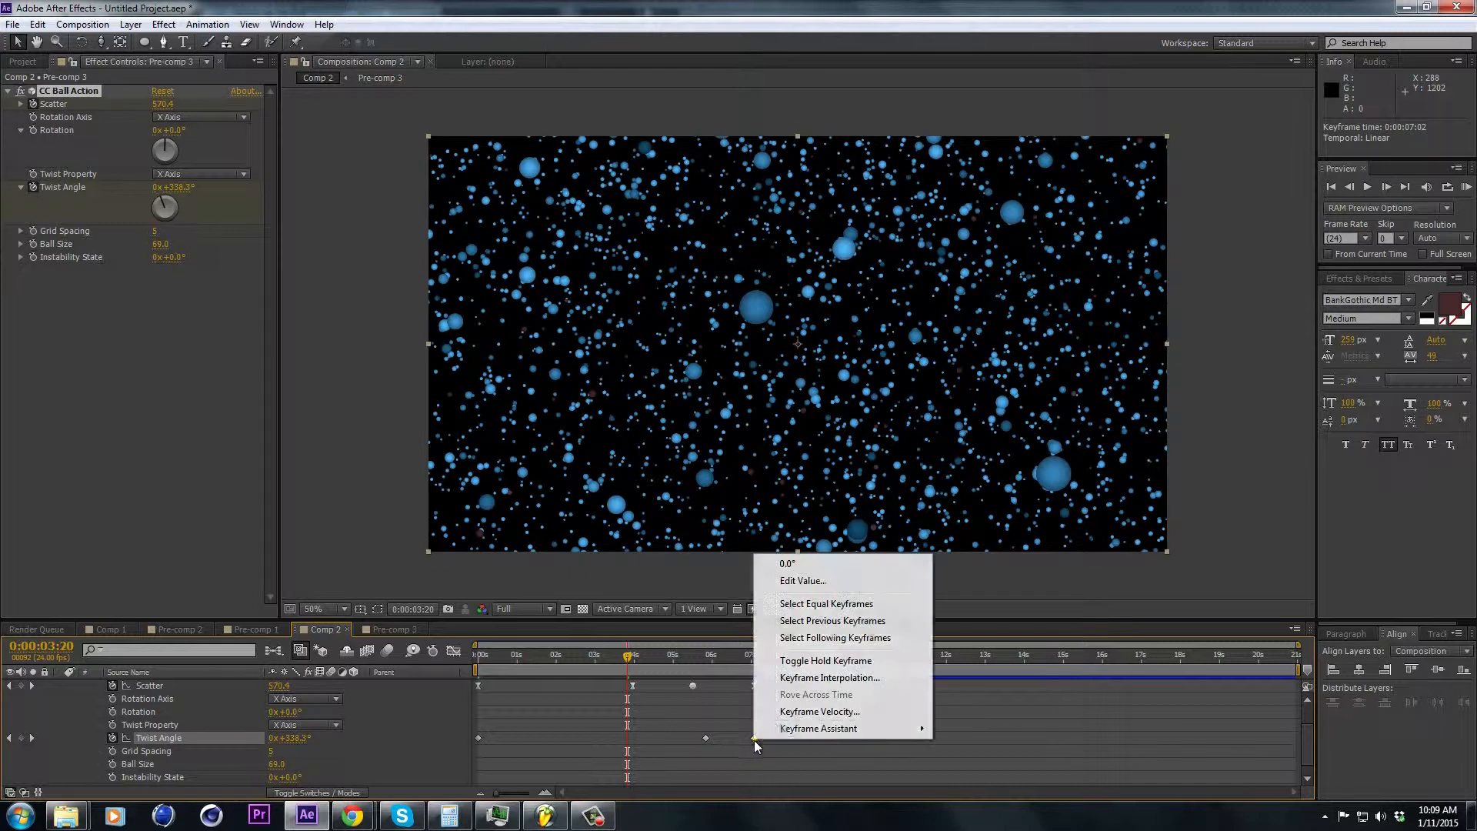
mouse_move(904, 730)
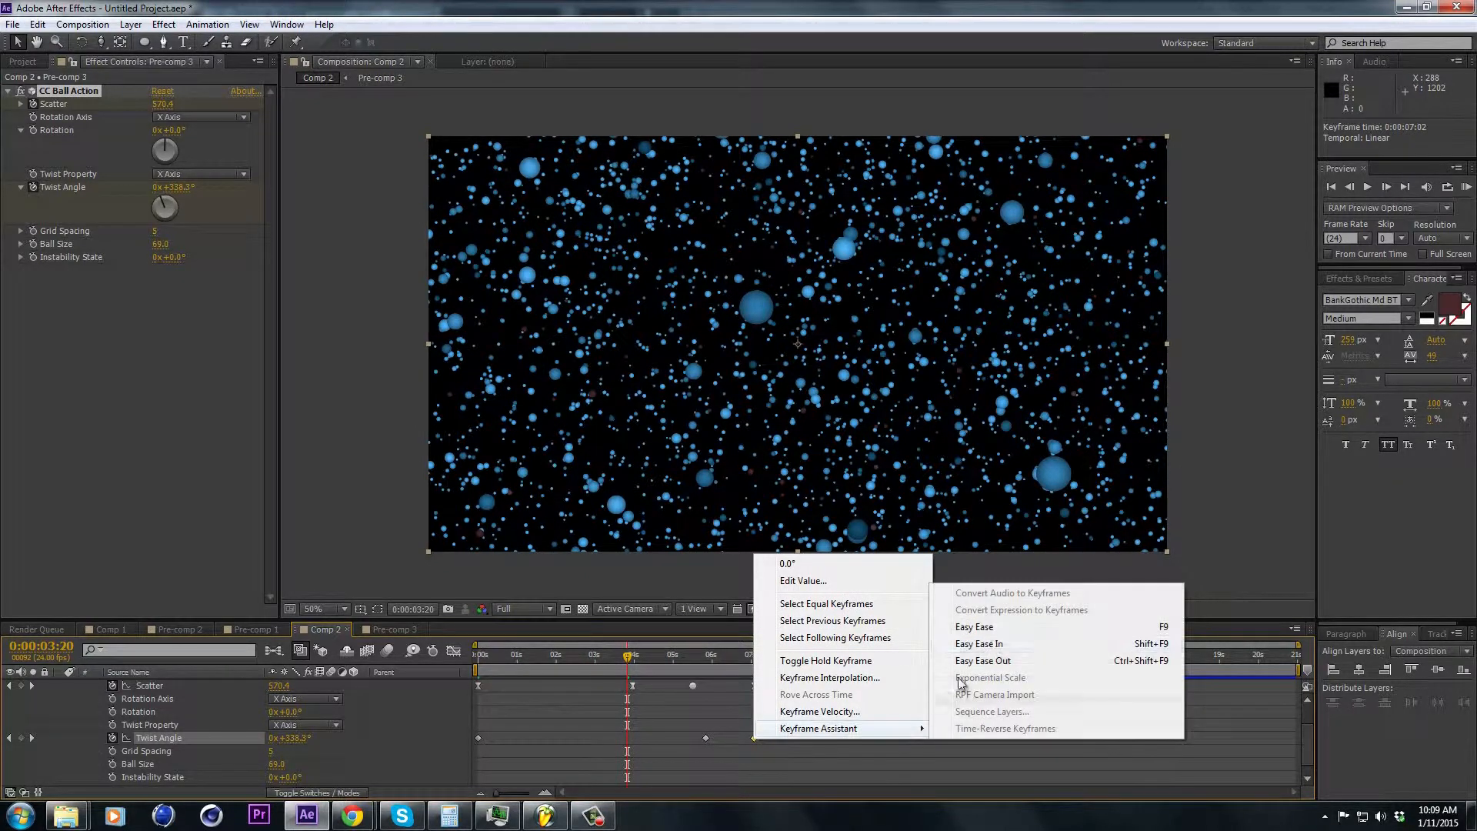
left_click(978, 643)
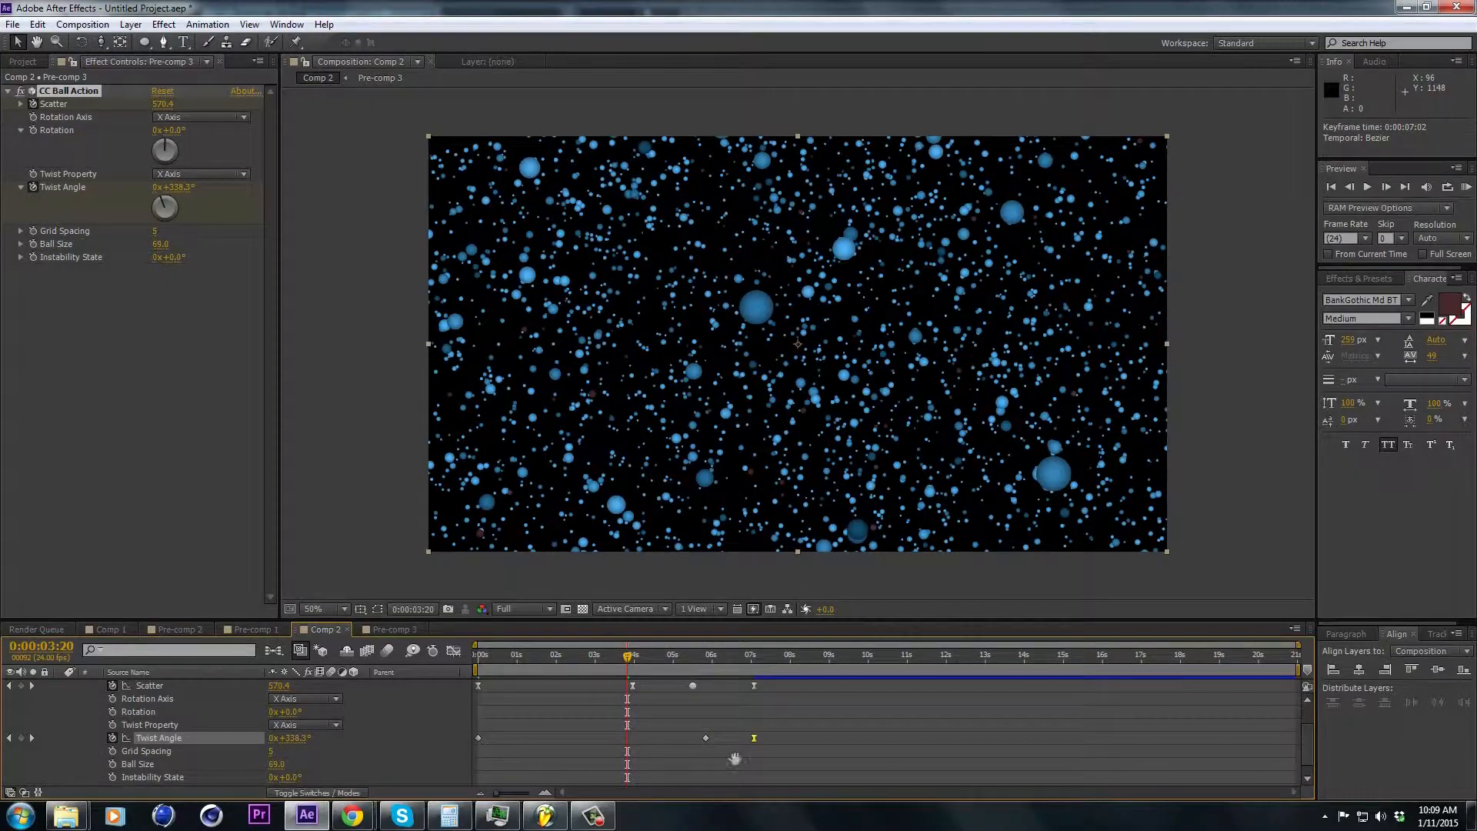
Play back the animation from just before 4 seconds and from about 5 seconds to check how the twist settles into the title
key("space")
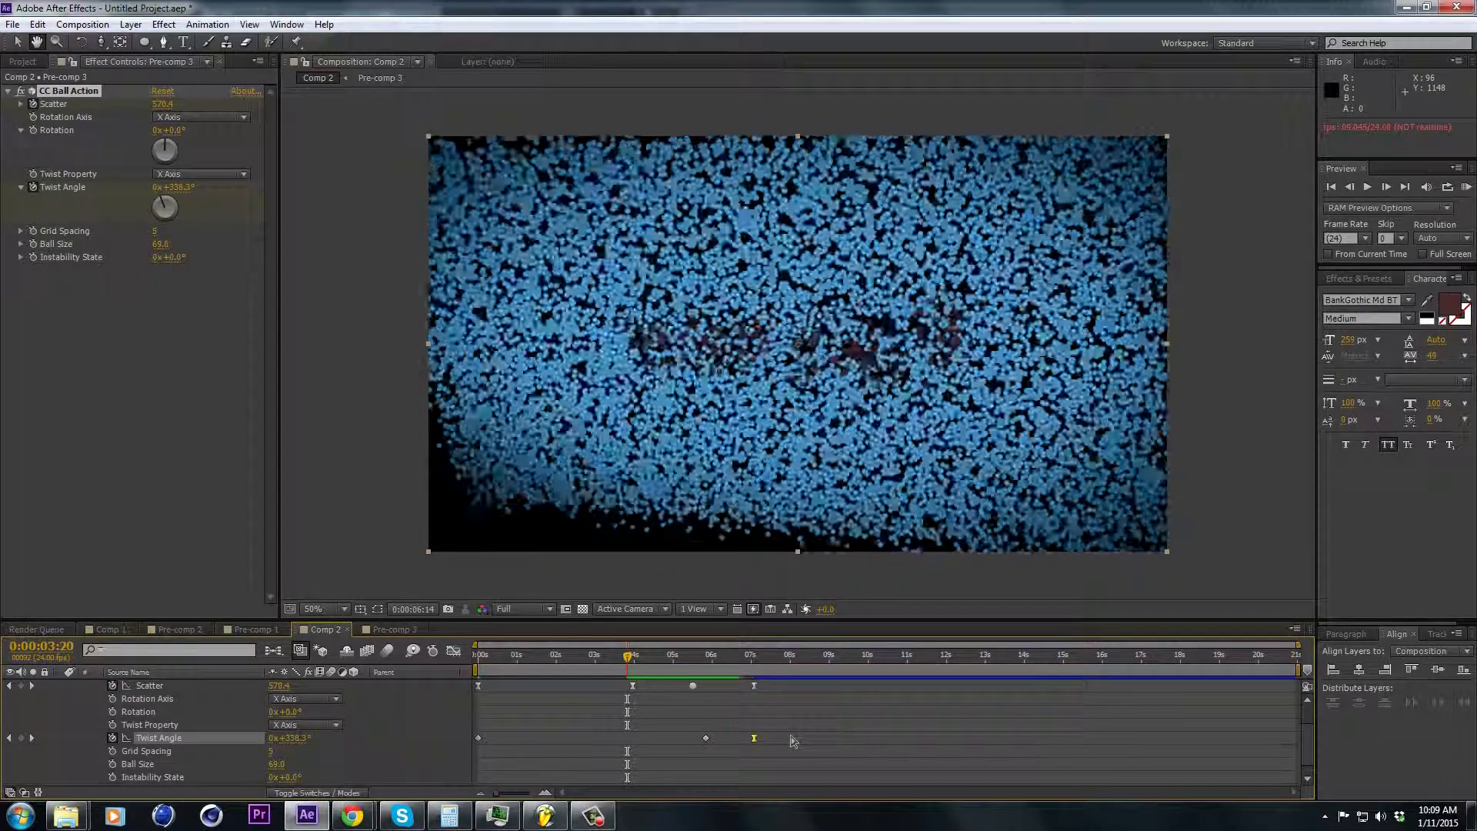
key("space")
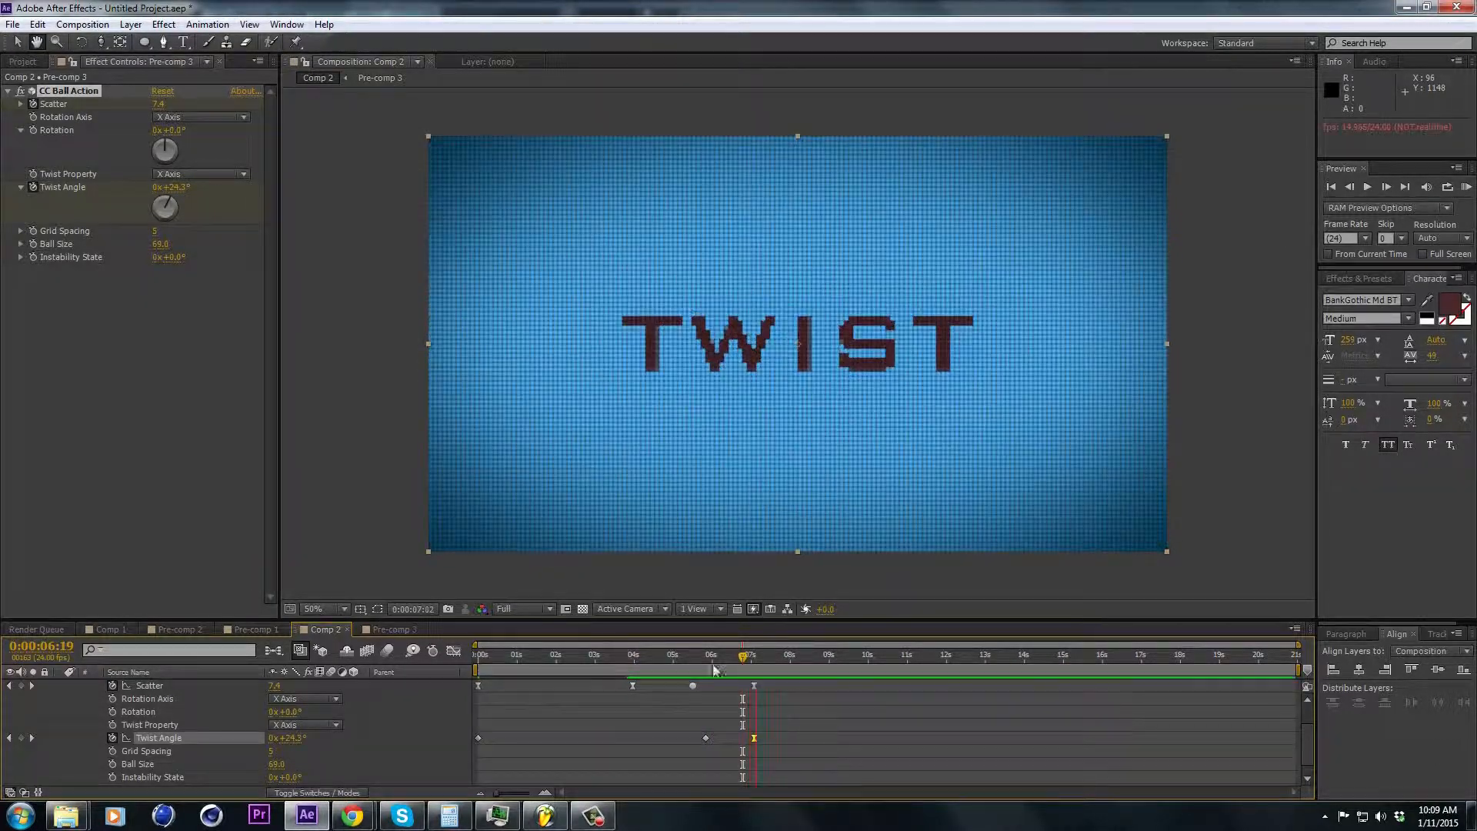
left_click(682, 656)
key("space")
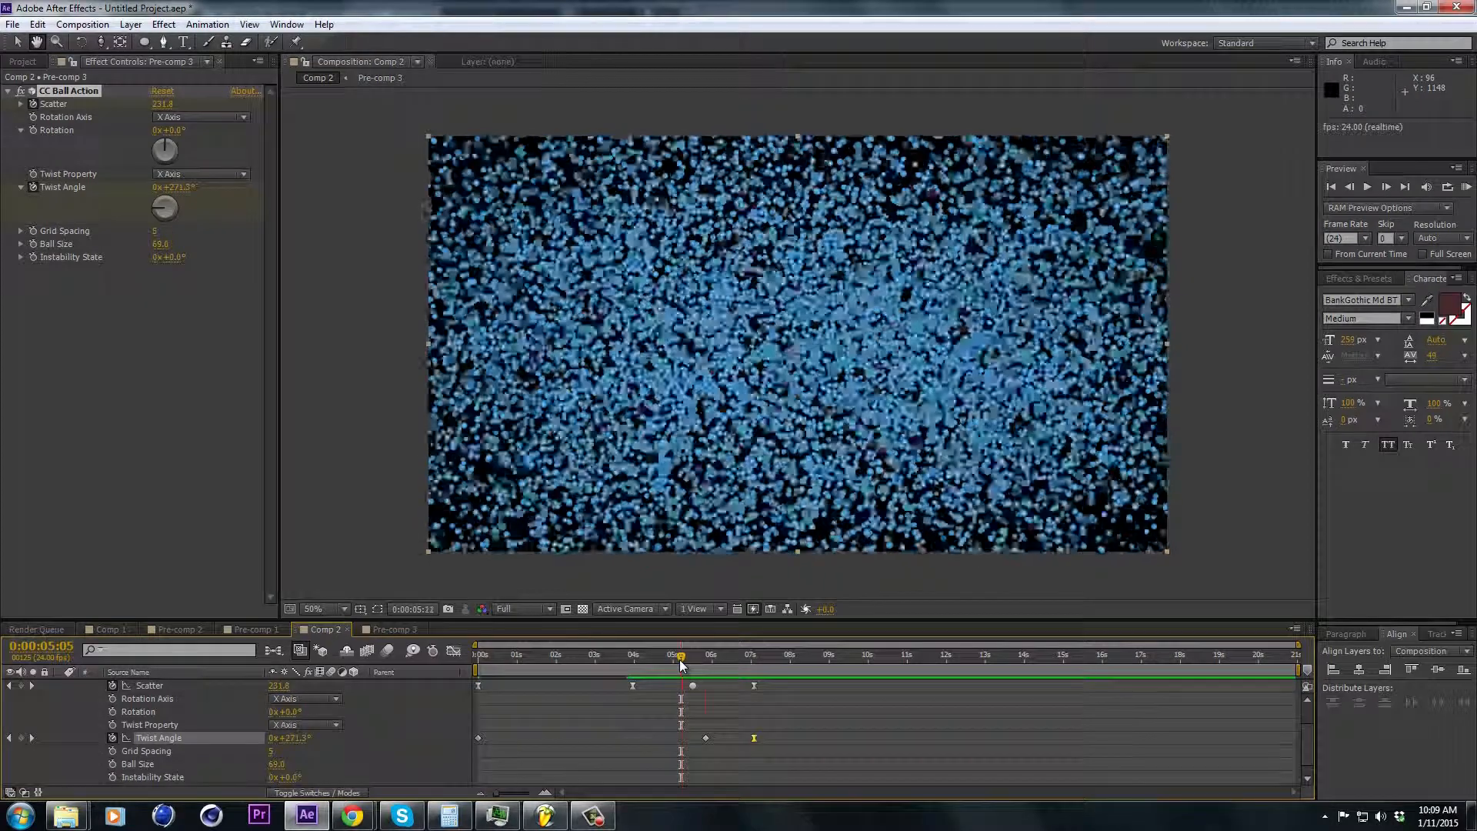
key("space")
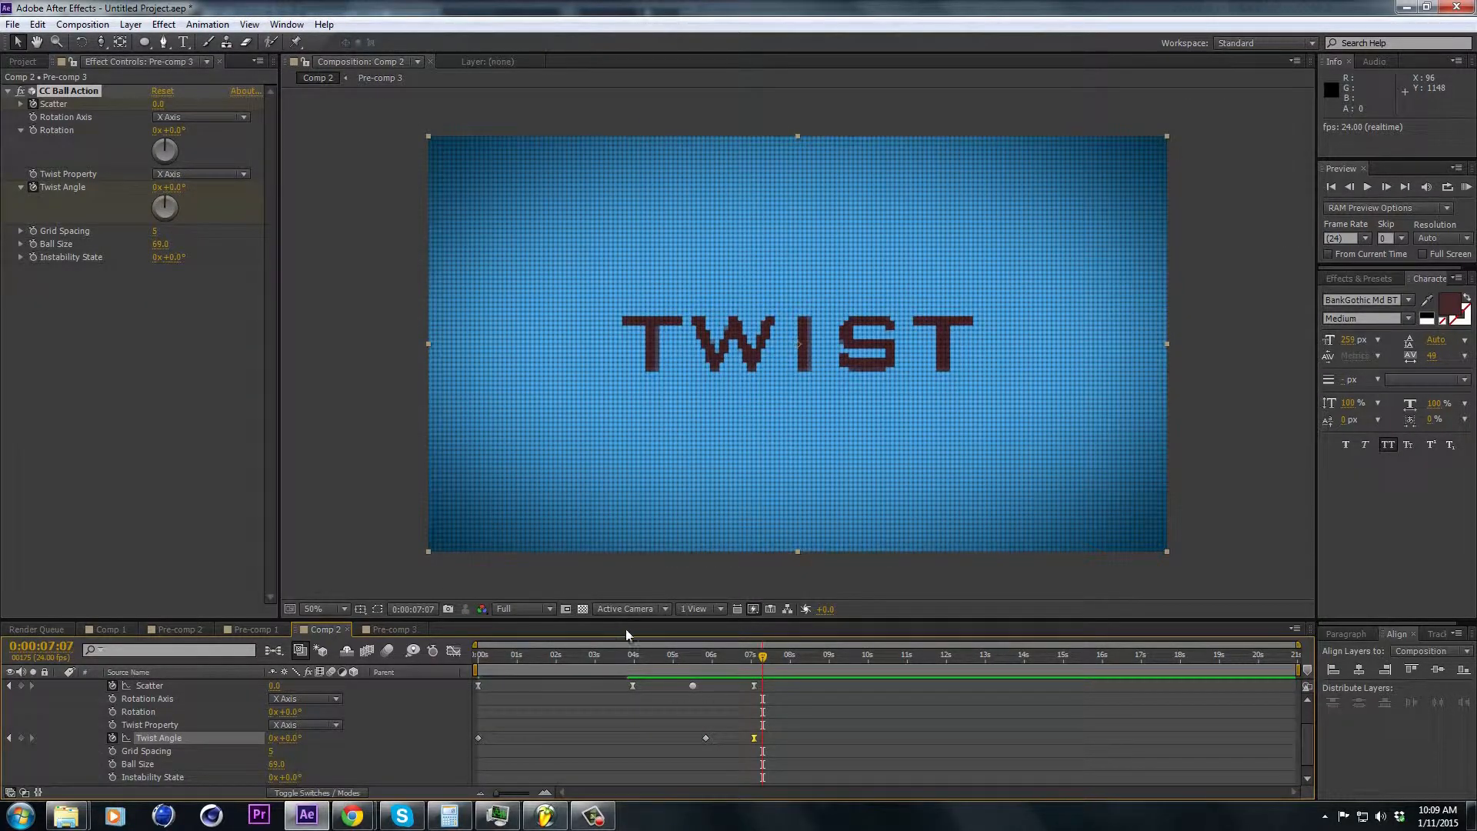
left_click(631, 654)
key("space")
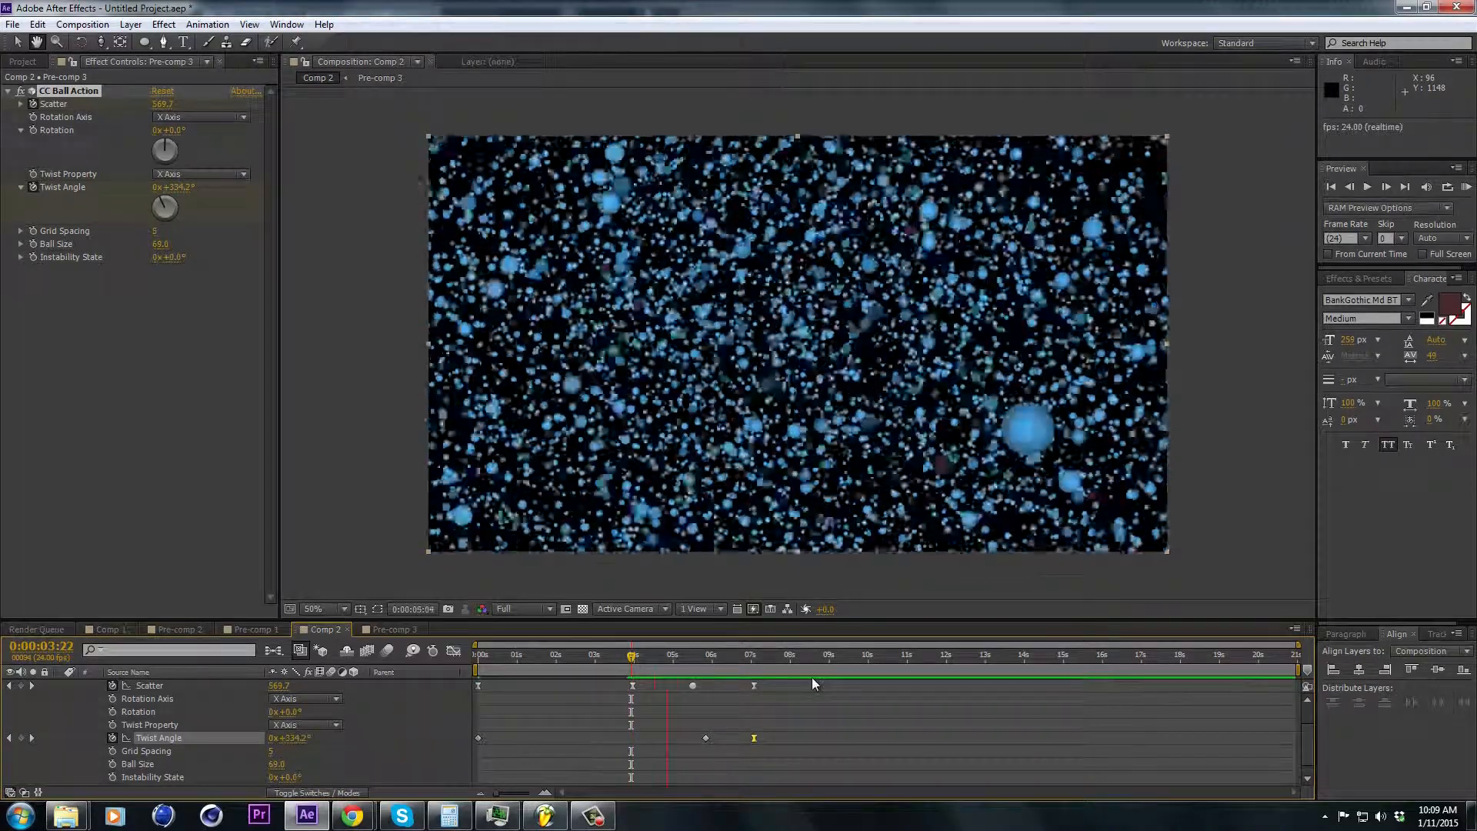
key("space")
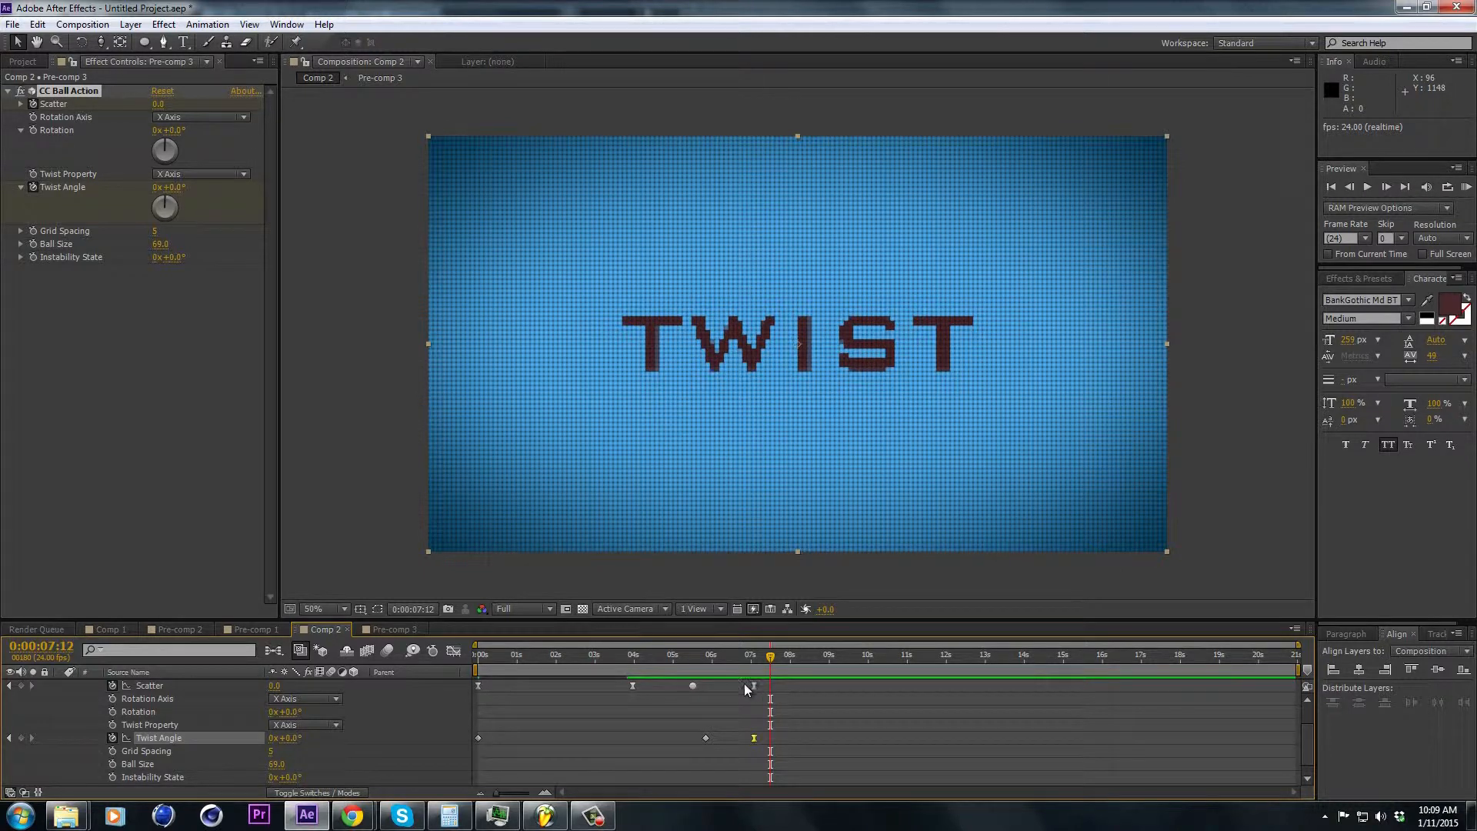
Move the final Twist Angle keyframe slightly past the last Scatter keyframe and play back the animation from about 5 seconds
left_click(754, 737)
left_click_drag(763, 741, 763, 740)
left_click(685, 658)
key("space")
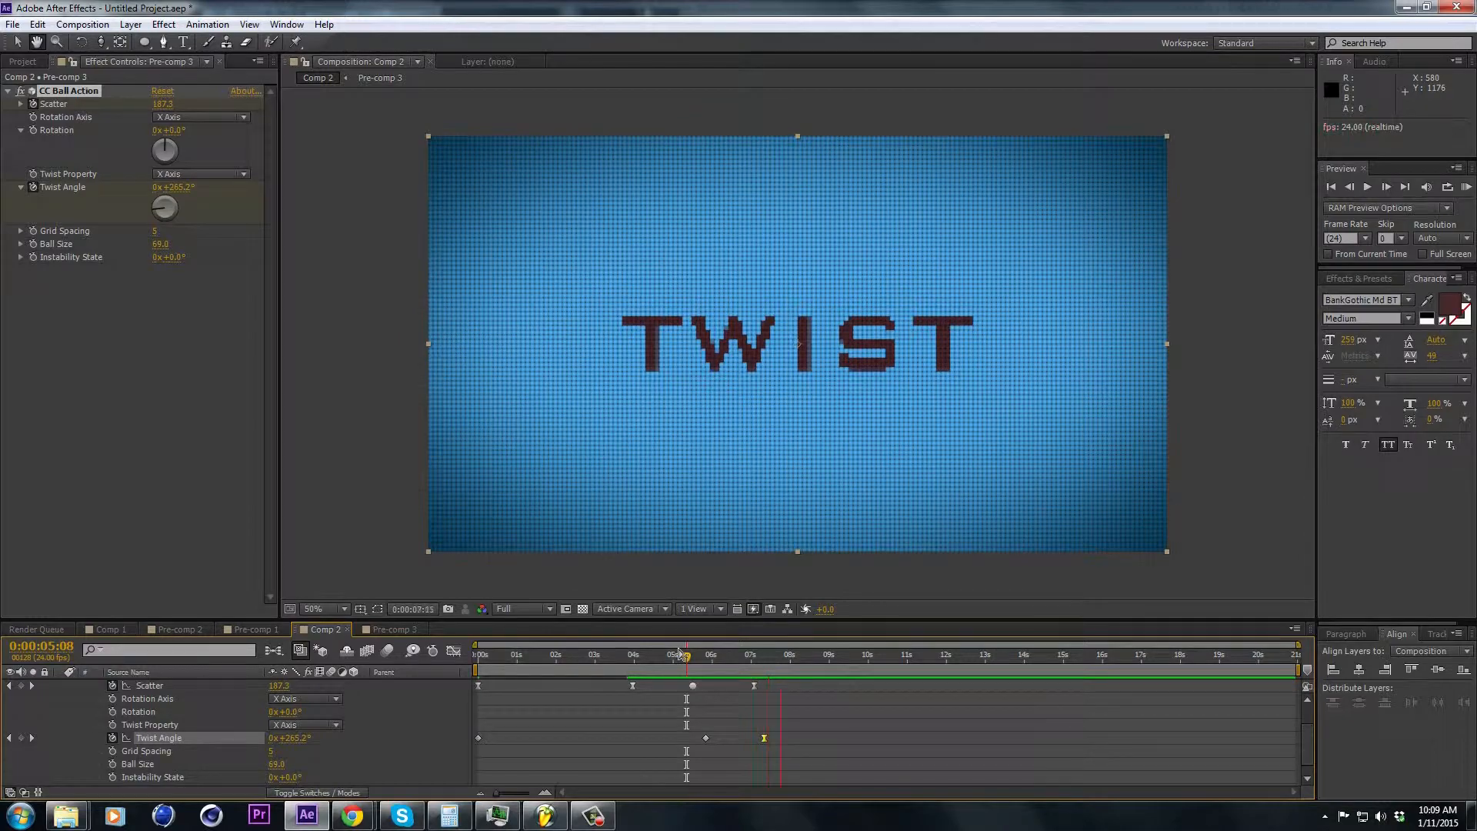
left_click(679, 652)
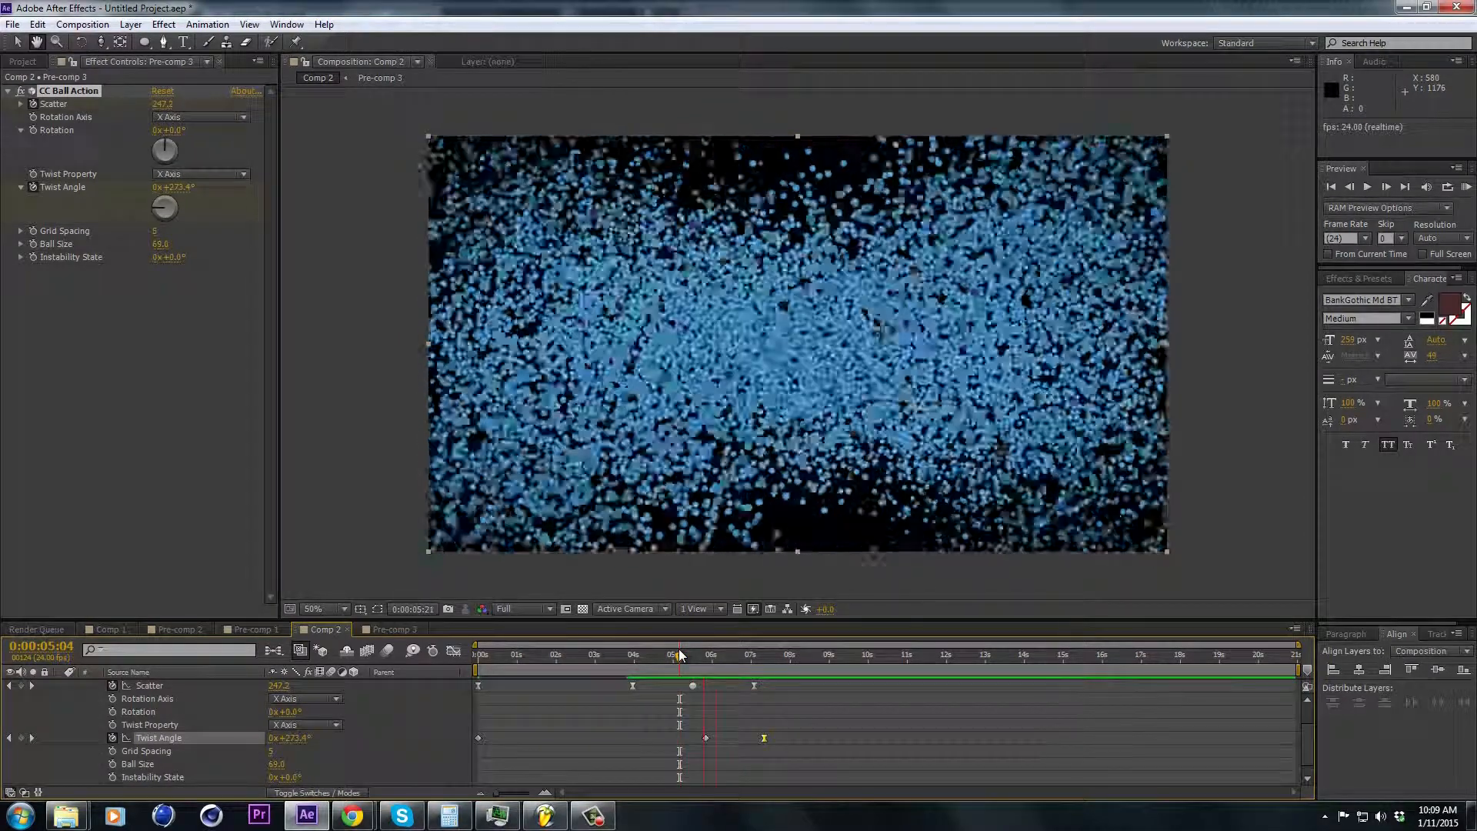